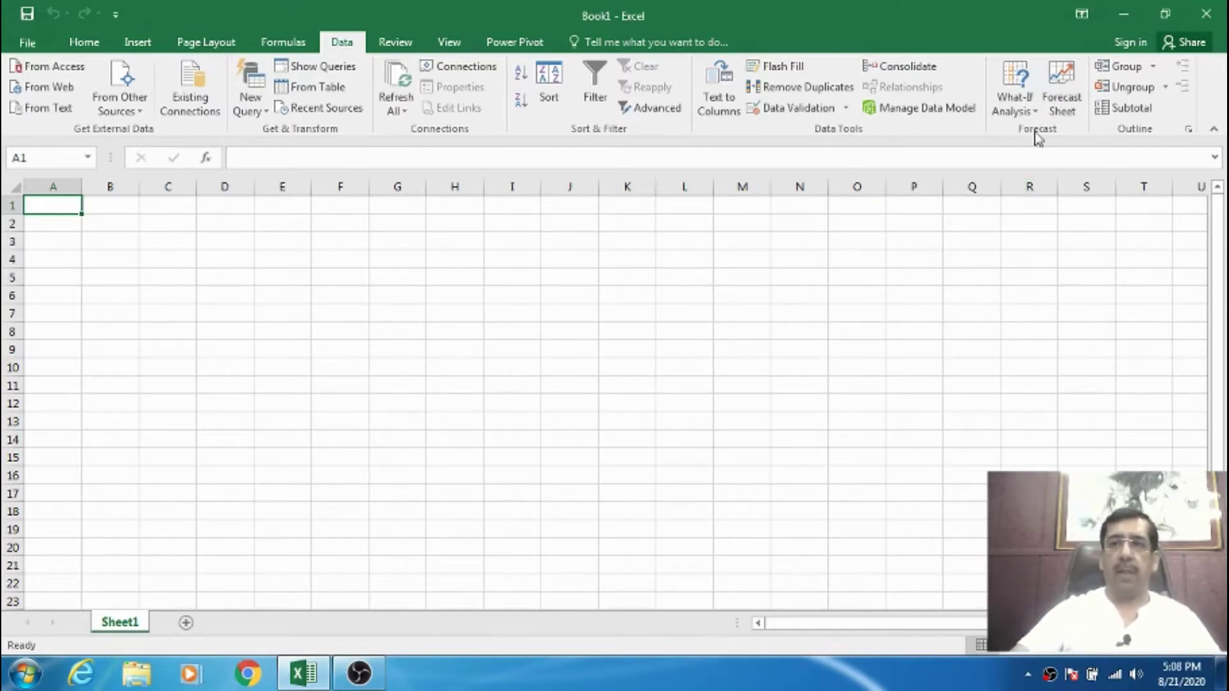
# Enter the headers Months in A1 and Gold (in Rupees) in B1, and widen columns A and B to fit the text.
pyautogui.click(112, 206)
pyautogui.click(70, 205)
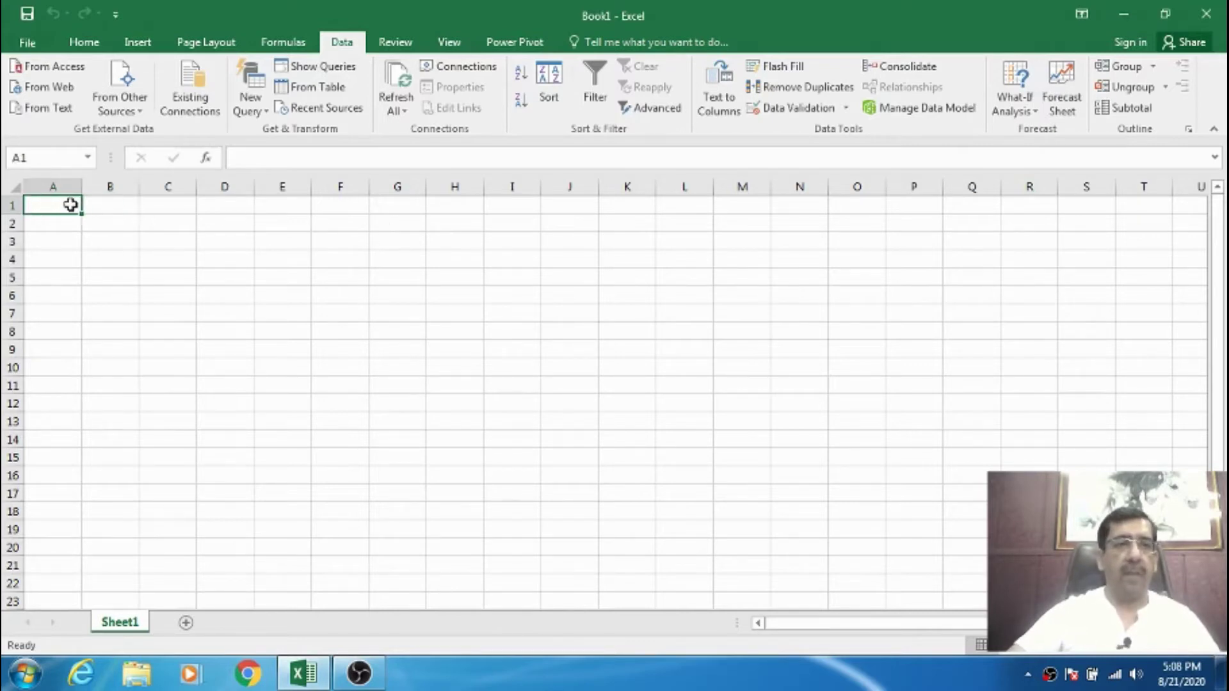
pyautogui.write('Months')
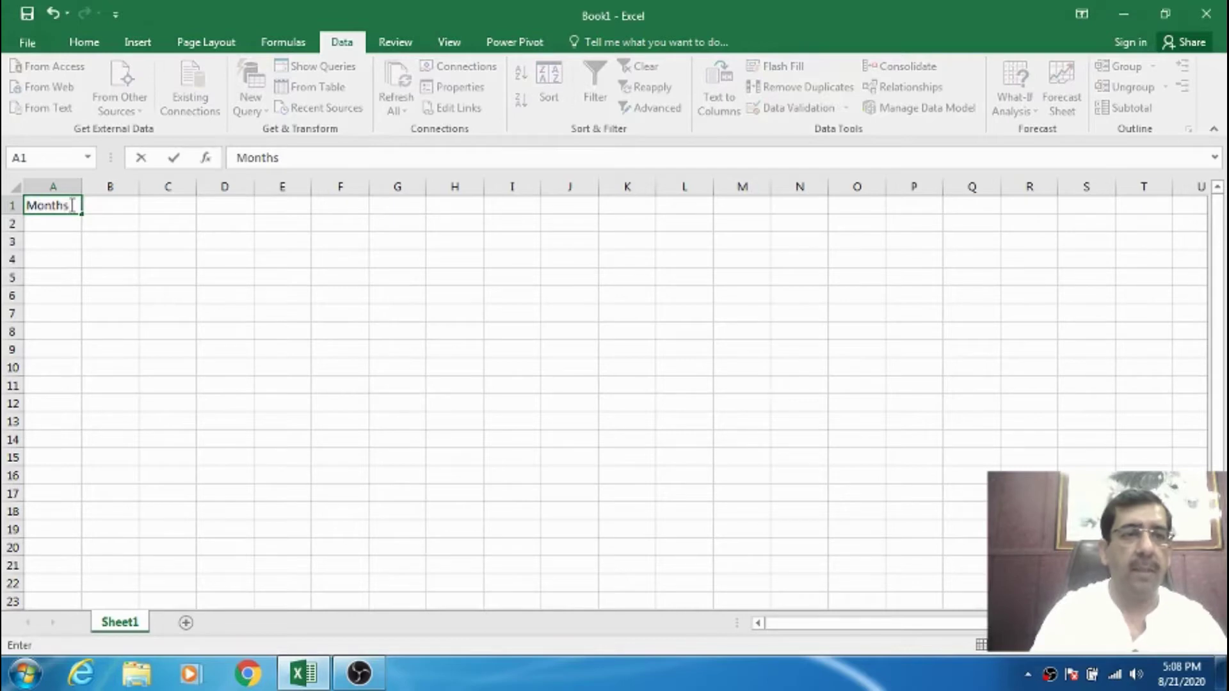
pyautogui.press('Tab')
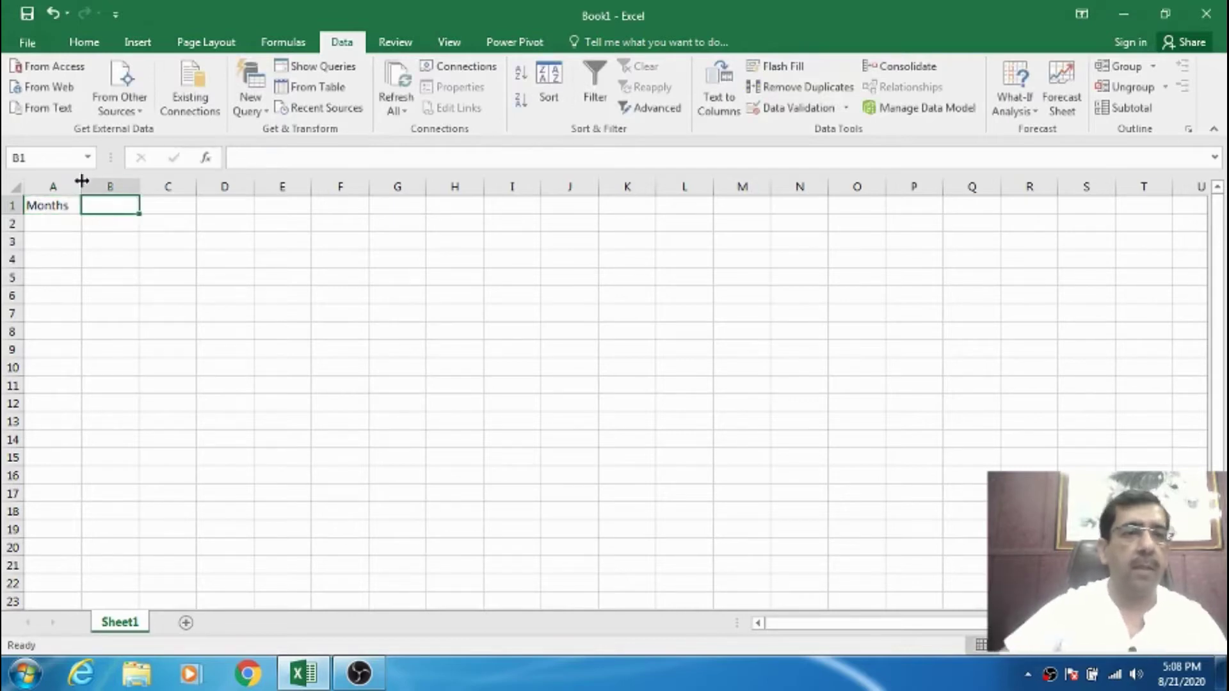
pyautogui.moveTo(81, 186); pyautogui.dragTo(193, 186)
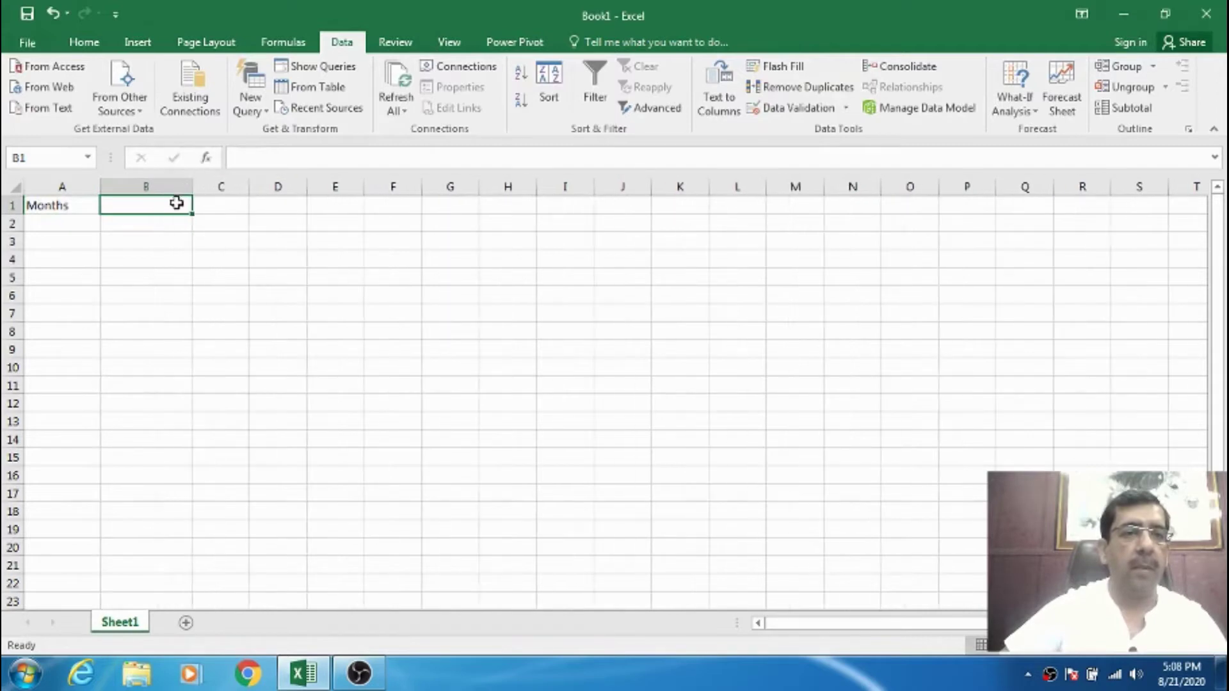
pyautogui.write('Gold')
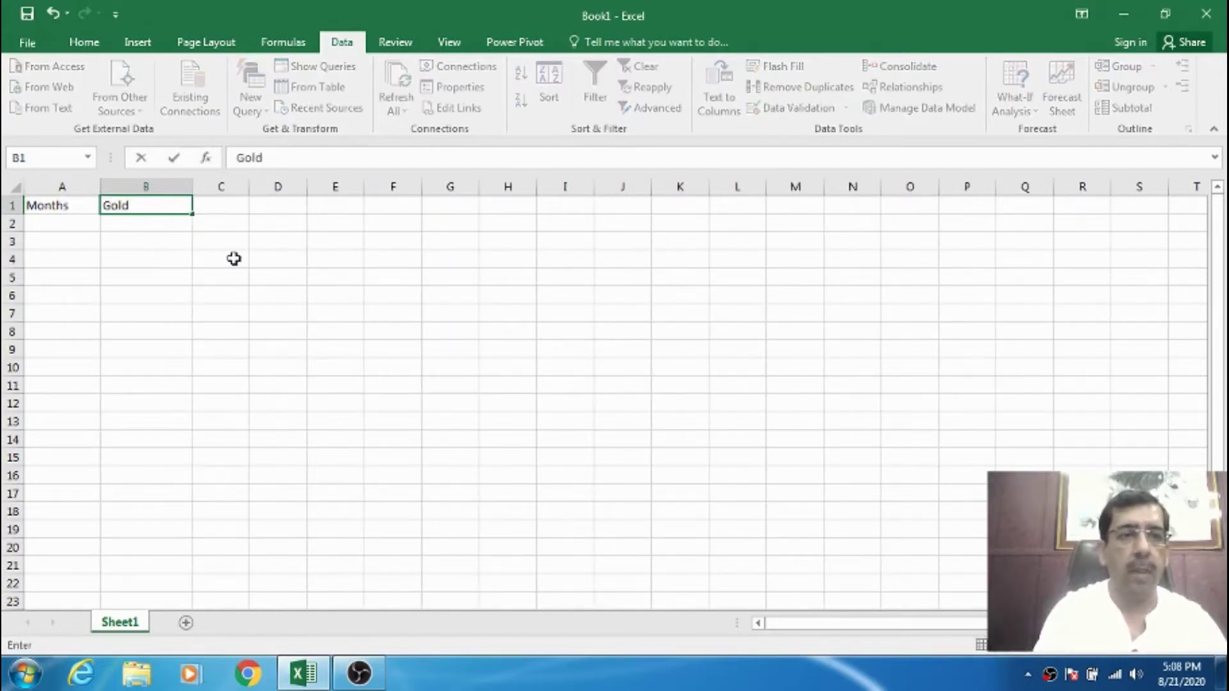
pyautogui.write(' (in')
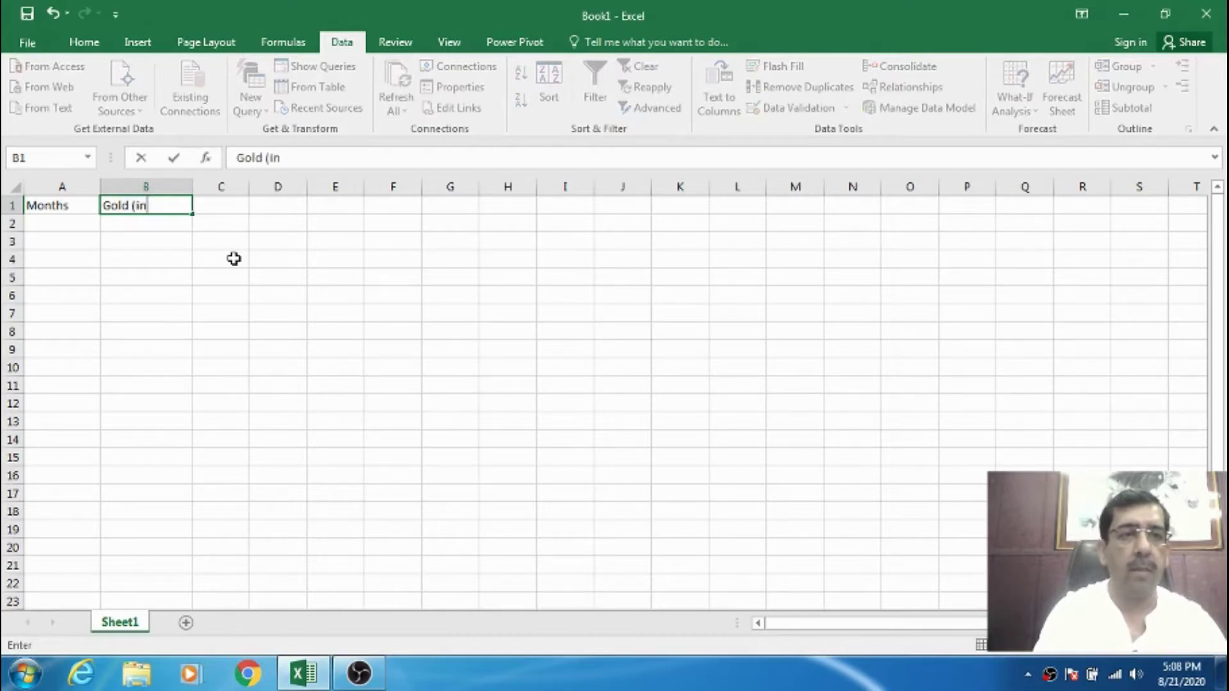
pyautogui.write(' Rupees)')
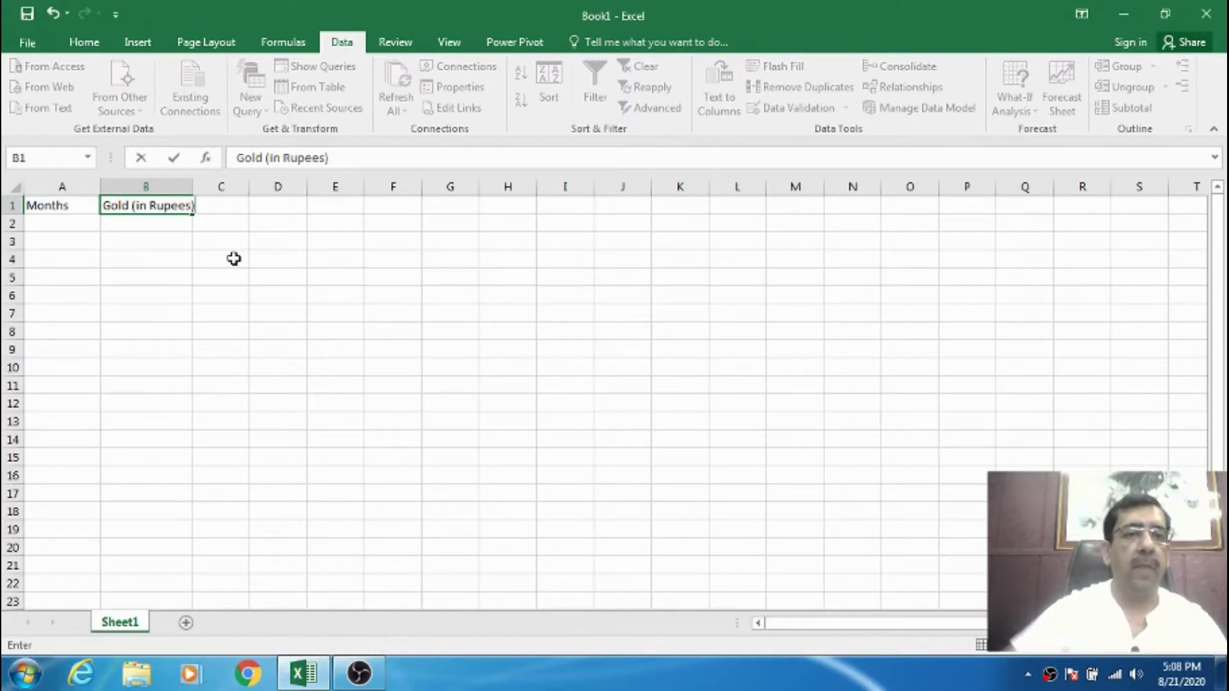
pyautogui.moveTo(190, 260); pyautogui.dragTo(186, 277)
pyautogui.moveTo(192, 186); pyautogui.dragTo(203, 188)
# Enter Jan-2000 in cell A2 as the first month.
pyautogui.click(128, 225)
pyautogui.click(66, 222)
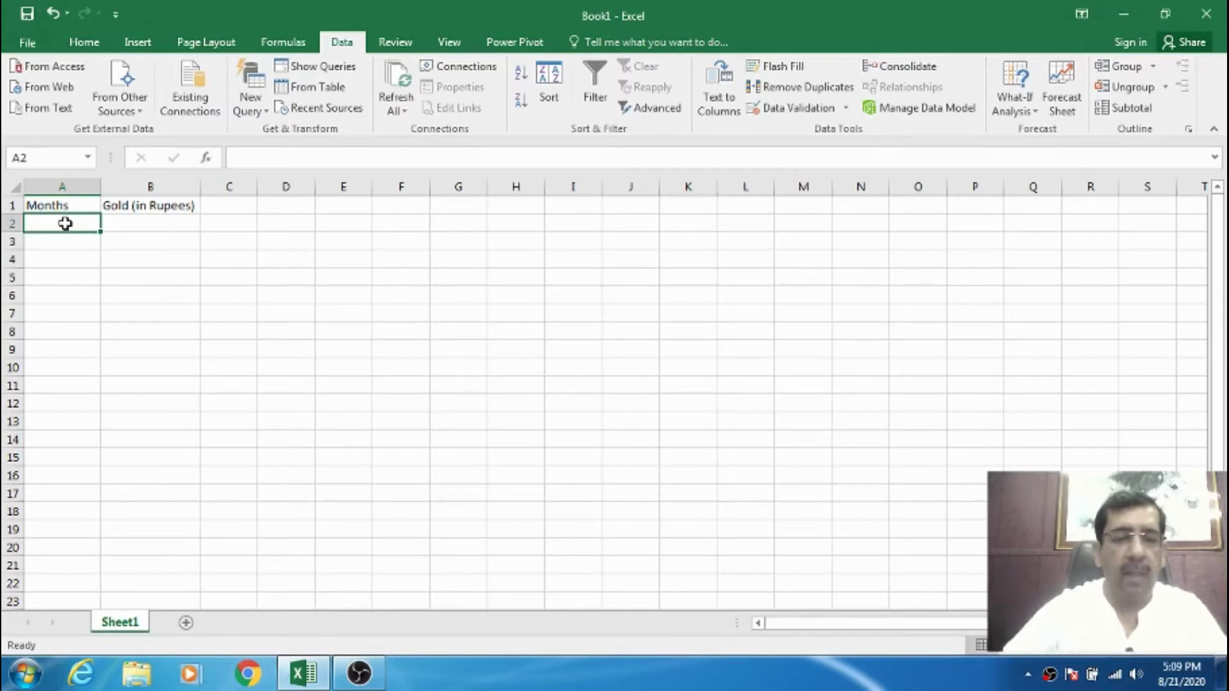
pyautogui.doubleClick(66, 224)
pyautogui.write('Jan')
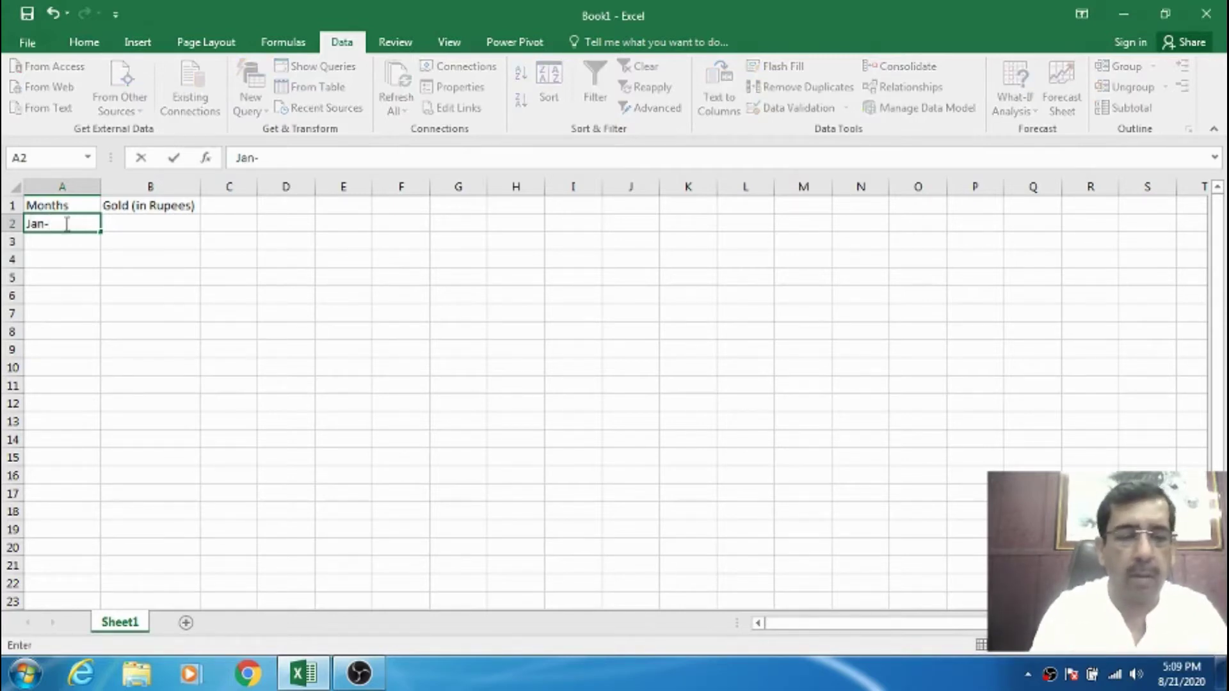
pyautogui.write('-2000')
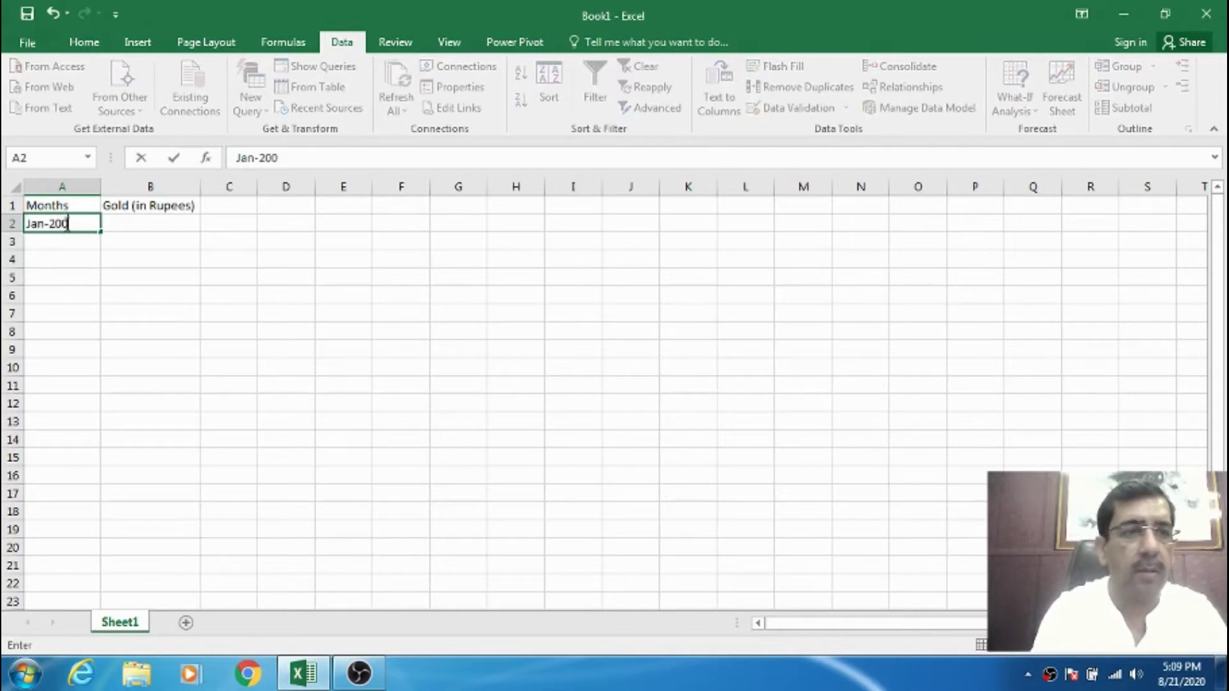
pyautogui.press('Return')
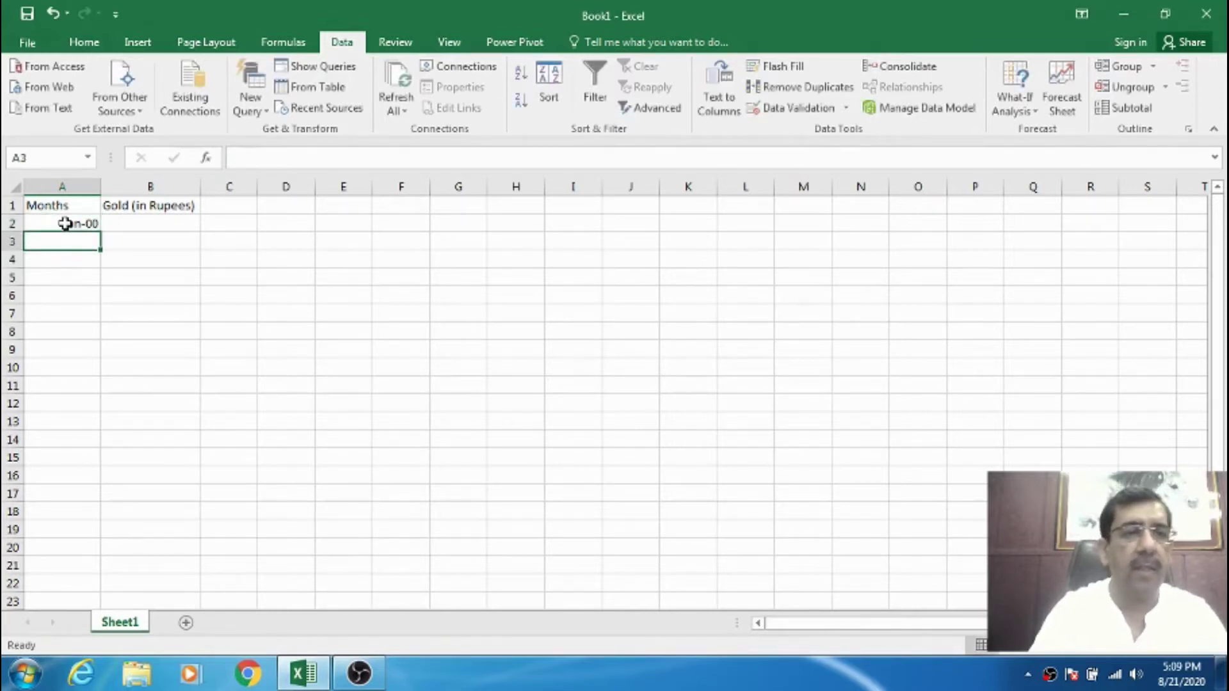
# Apply the custom number format mmm-yyyy to cell A2 so the month shows a four-digit year.
pyautogui.click(65, 224)
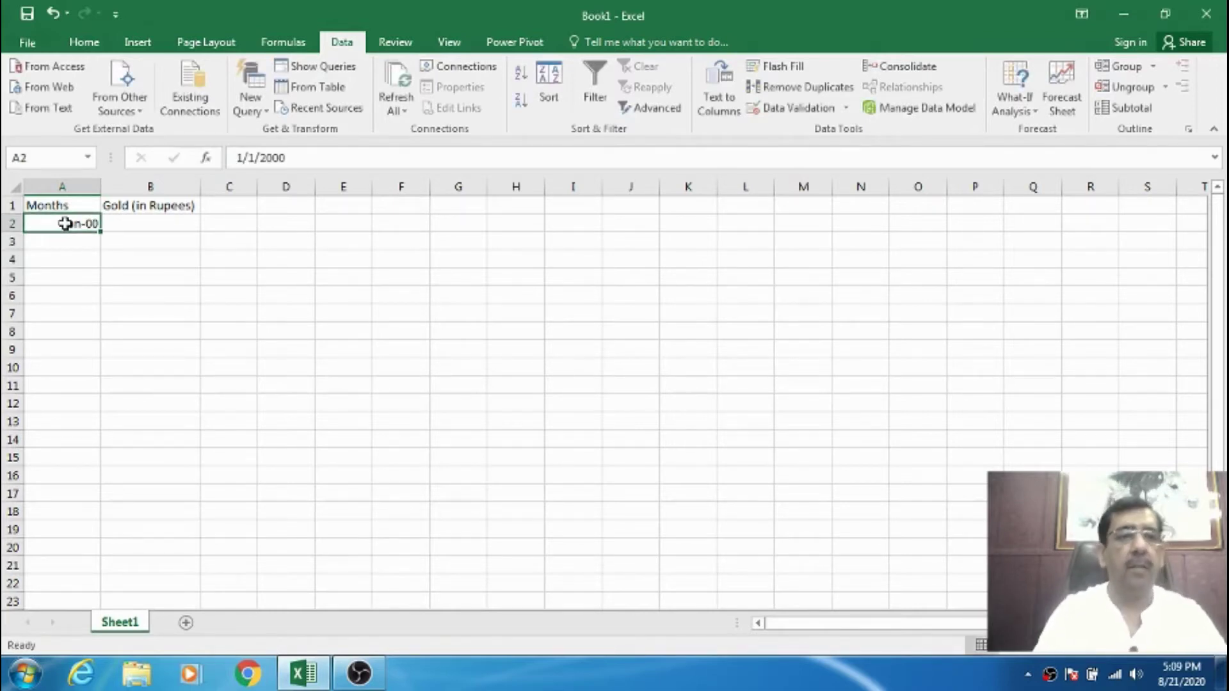
pyautogui.click(84, 41)
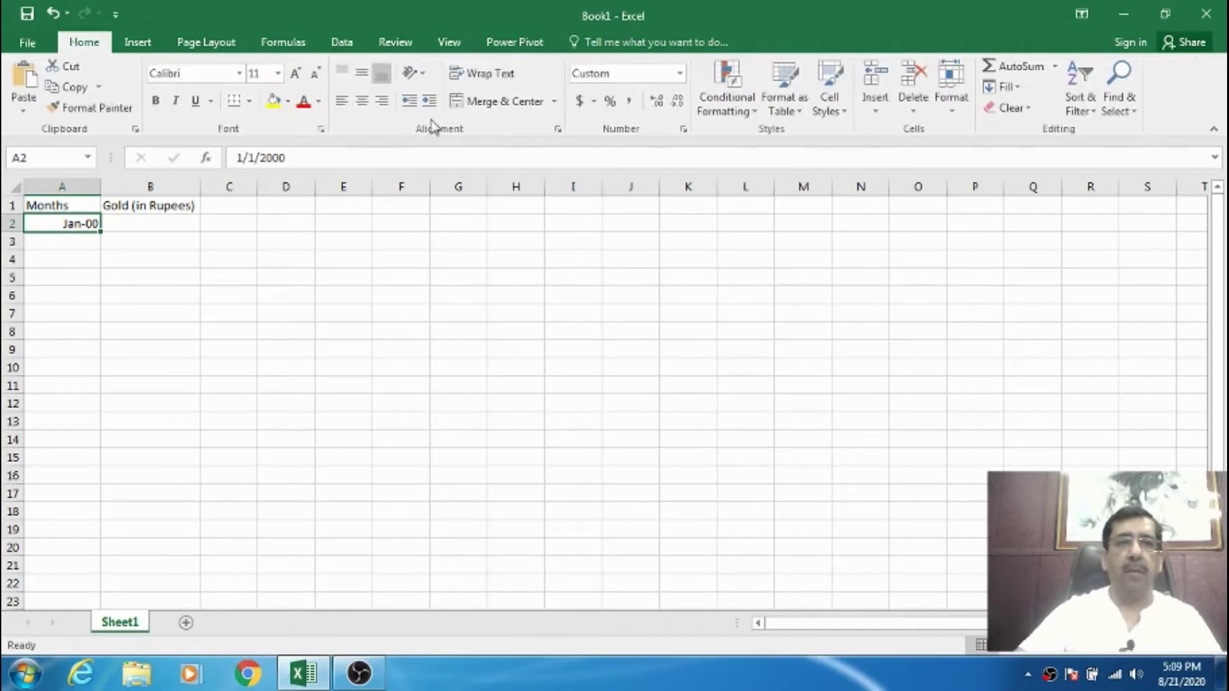
pyautogui.click(683, 129)
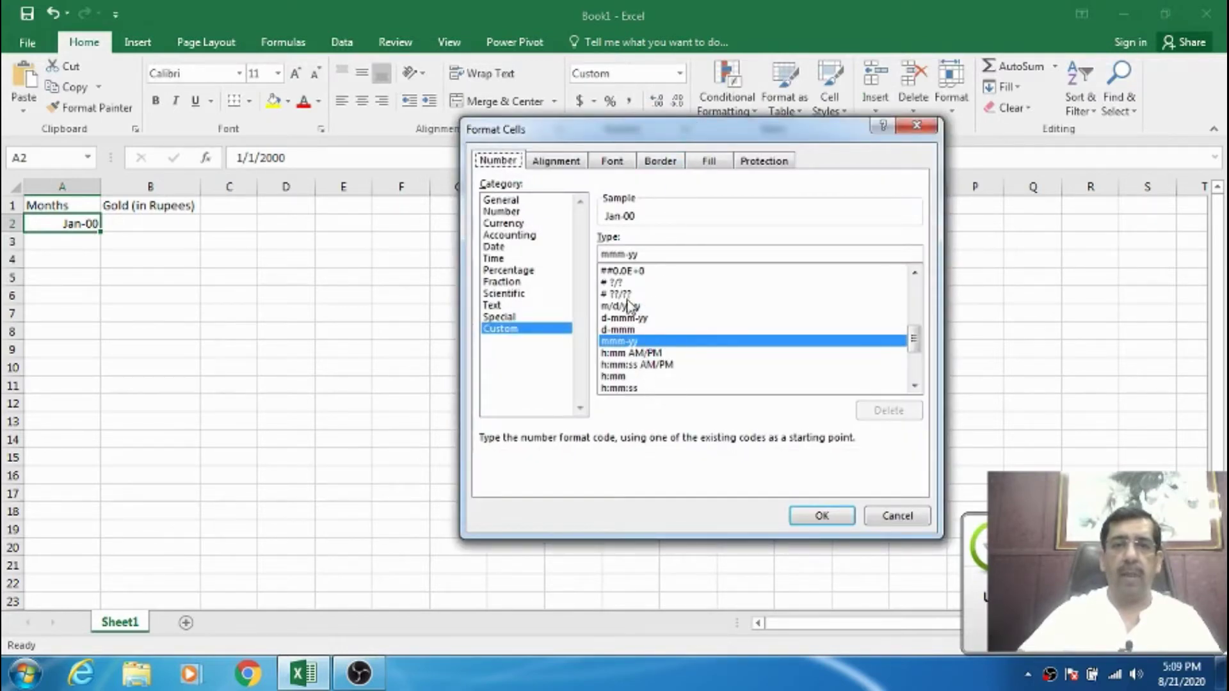
pyautogui.click(643, 255)
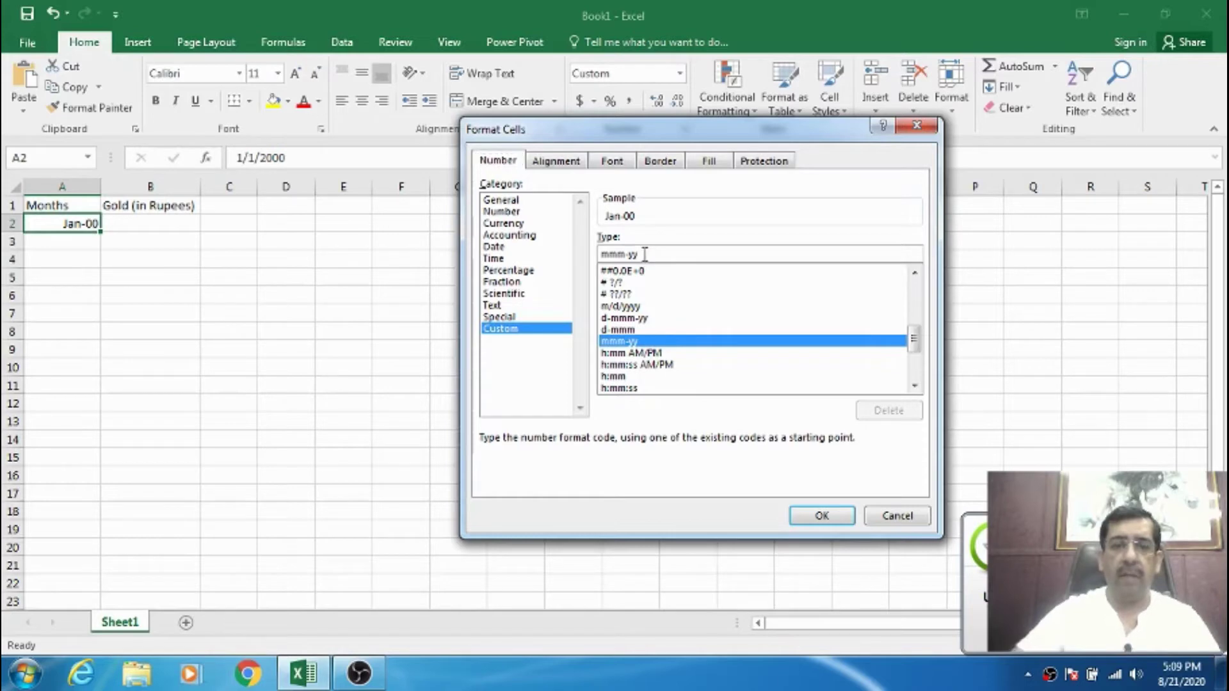
pyautogui.write('yy')
pyautogui.press('Return')
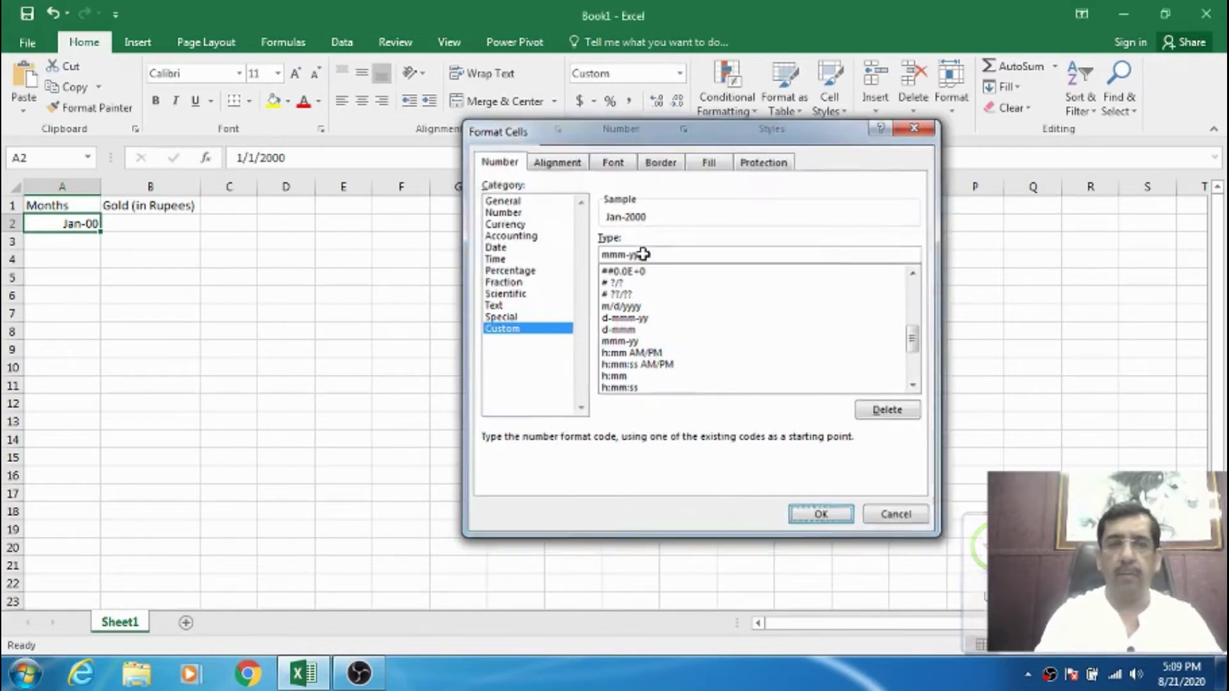
pyautogui.click(153, 313)
# Fill A2:A13 with a date series in columns, using Month as the date unit and a step value of 1.
pyautogui.click(75, 222)
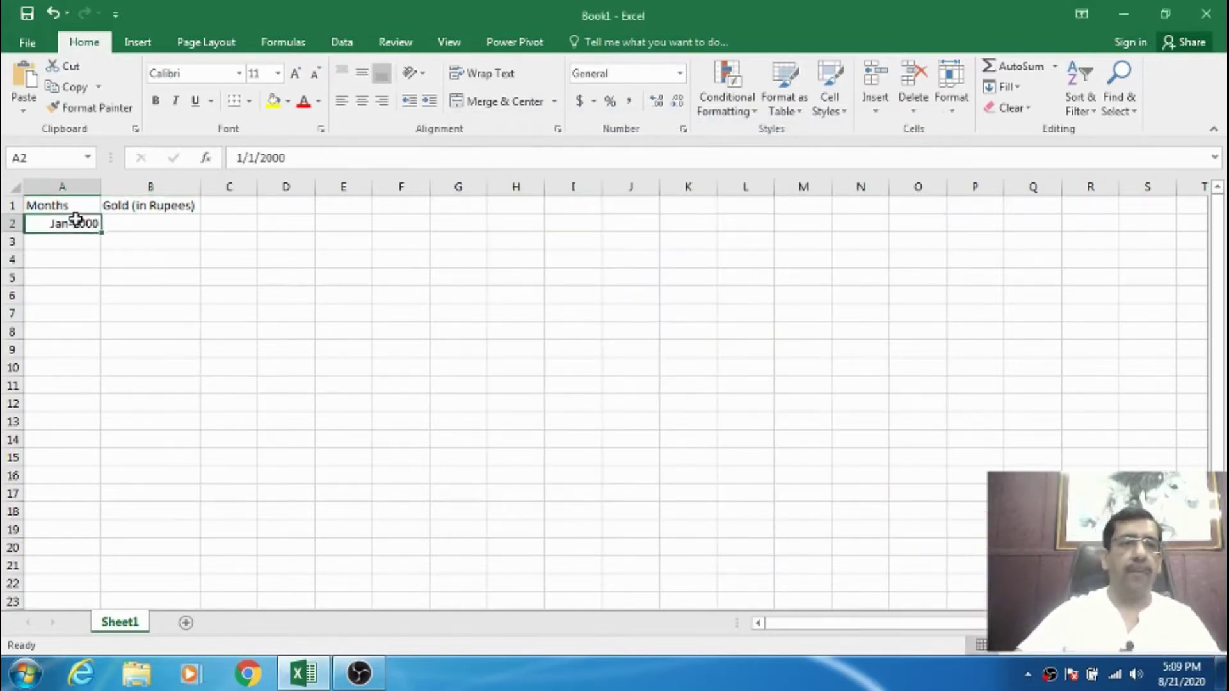
pyautogui.moveTo(76, 222); pyautogui.dragTo(71, 417)
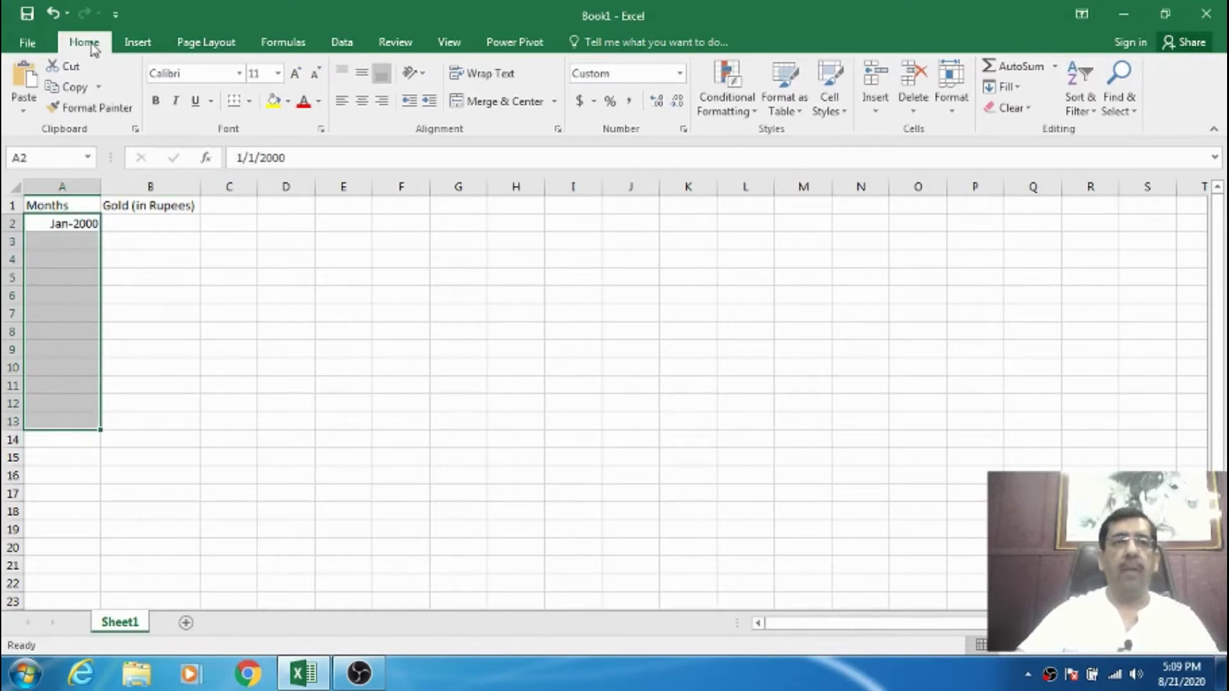
pyautogui.click(1018, 91)
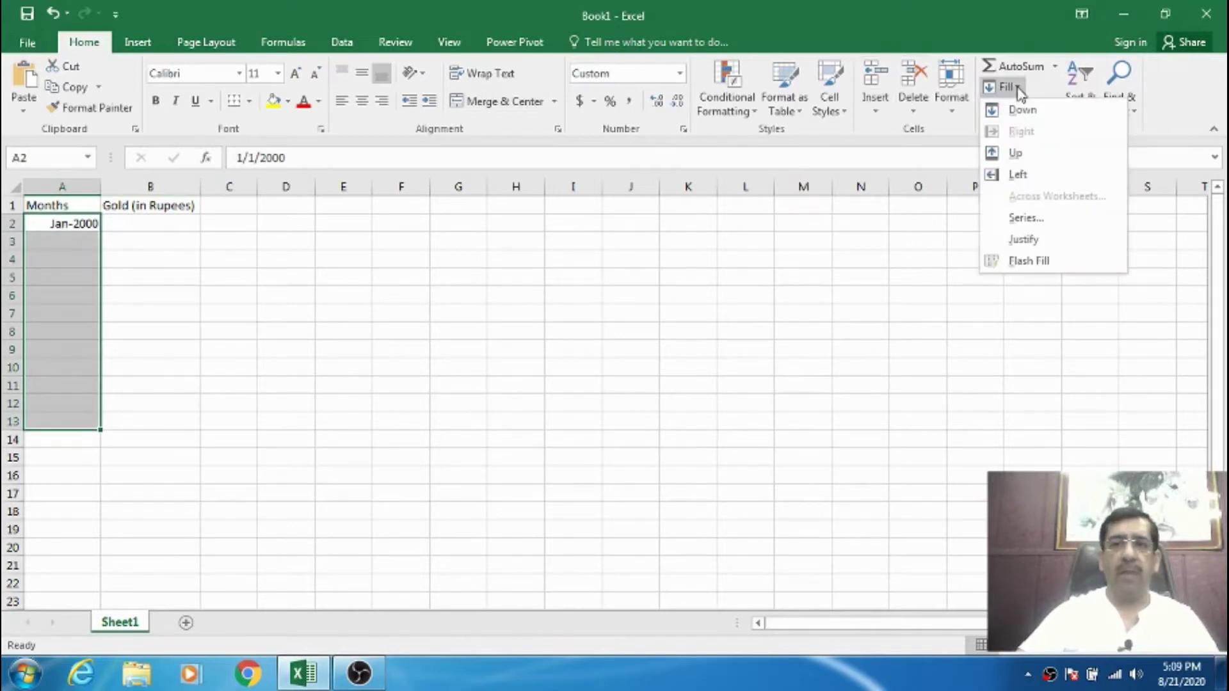
pyautogui.click(1026, 219)
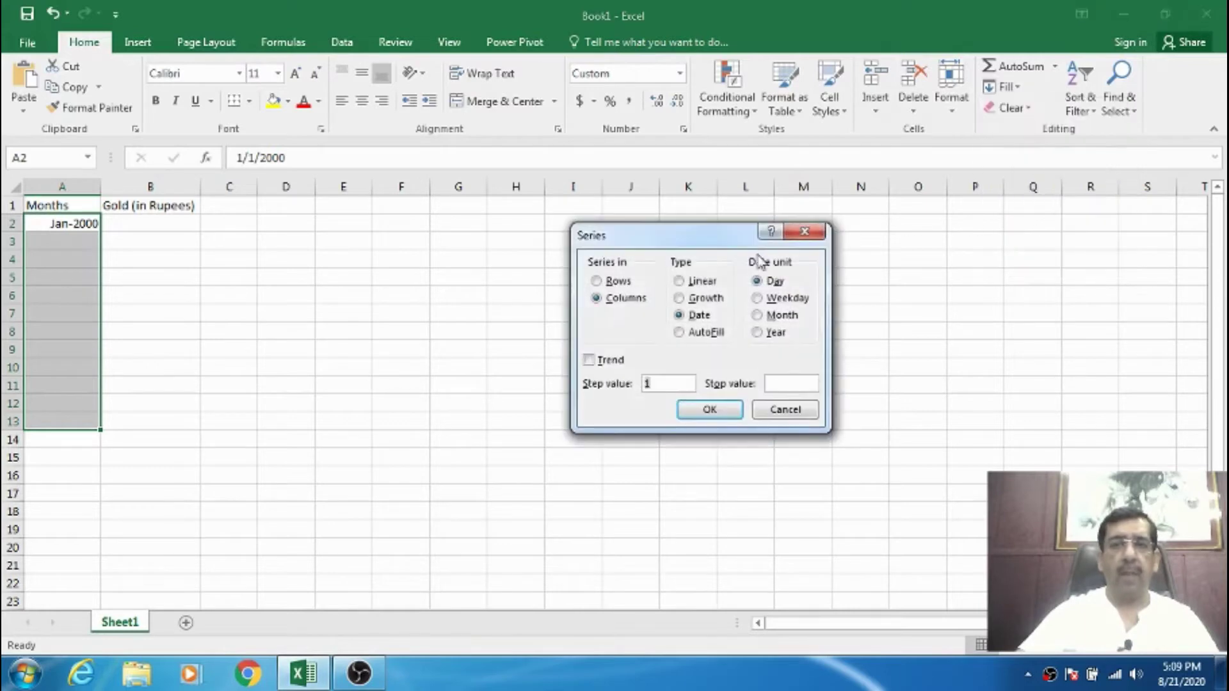
pyautogui.click(773, 324)
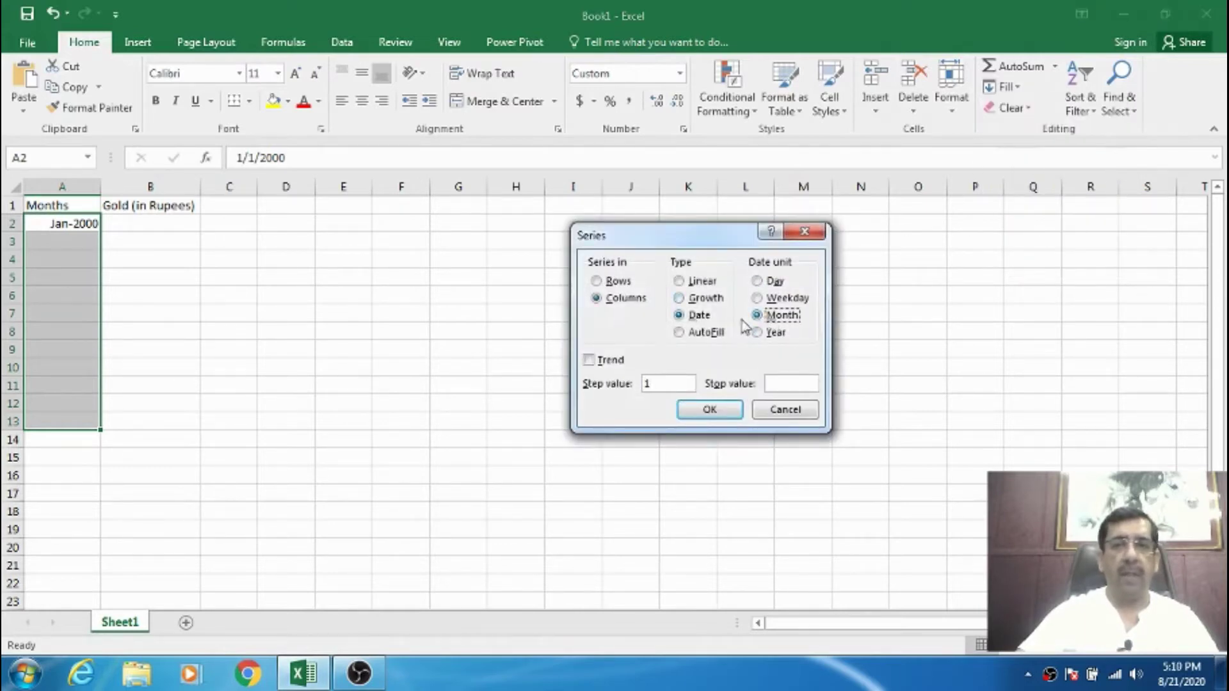
pyautogui.click(708, 415)
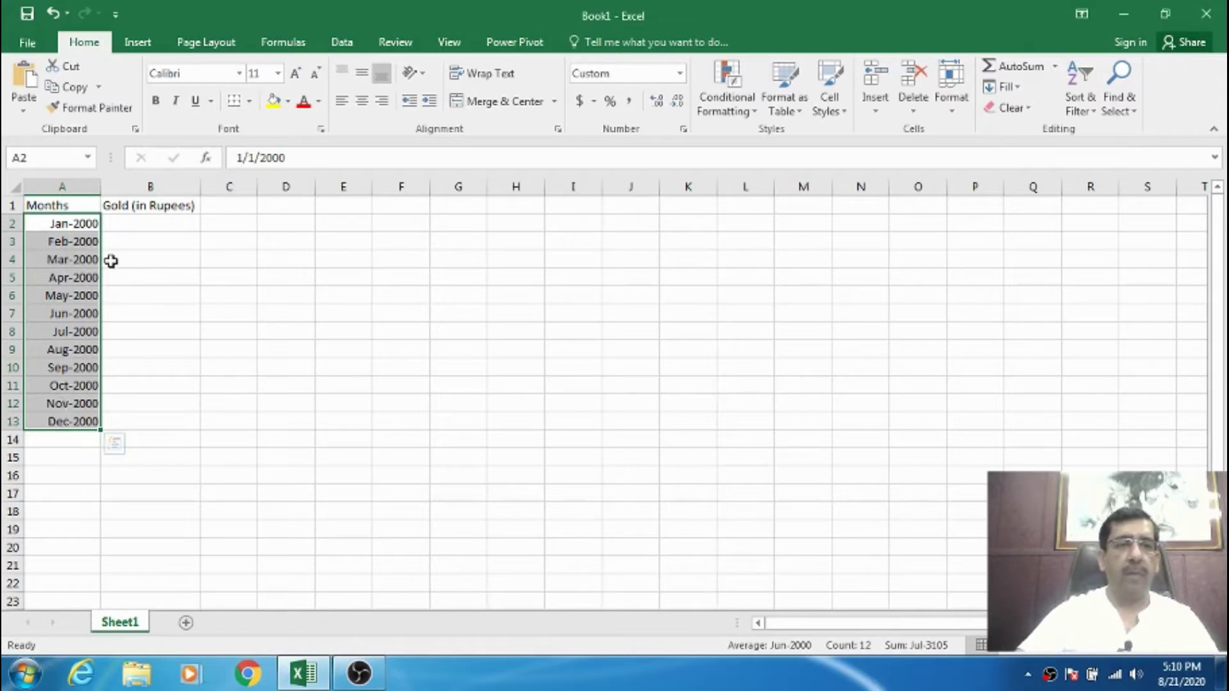
# Enter the January to March gold prices 46000, 46300 and 47000 in cells B2 to B4.
pyautogui.click(128, 219)
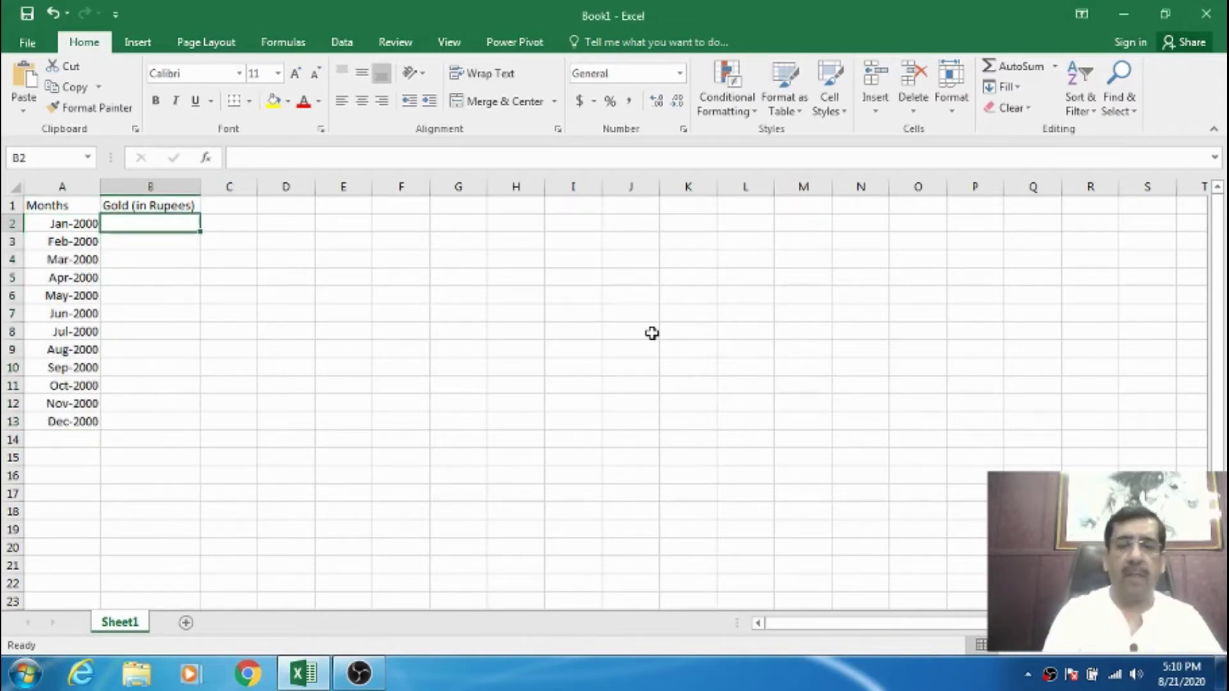
pyautogui.write('4')
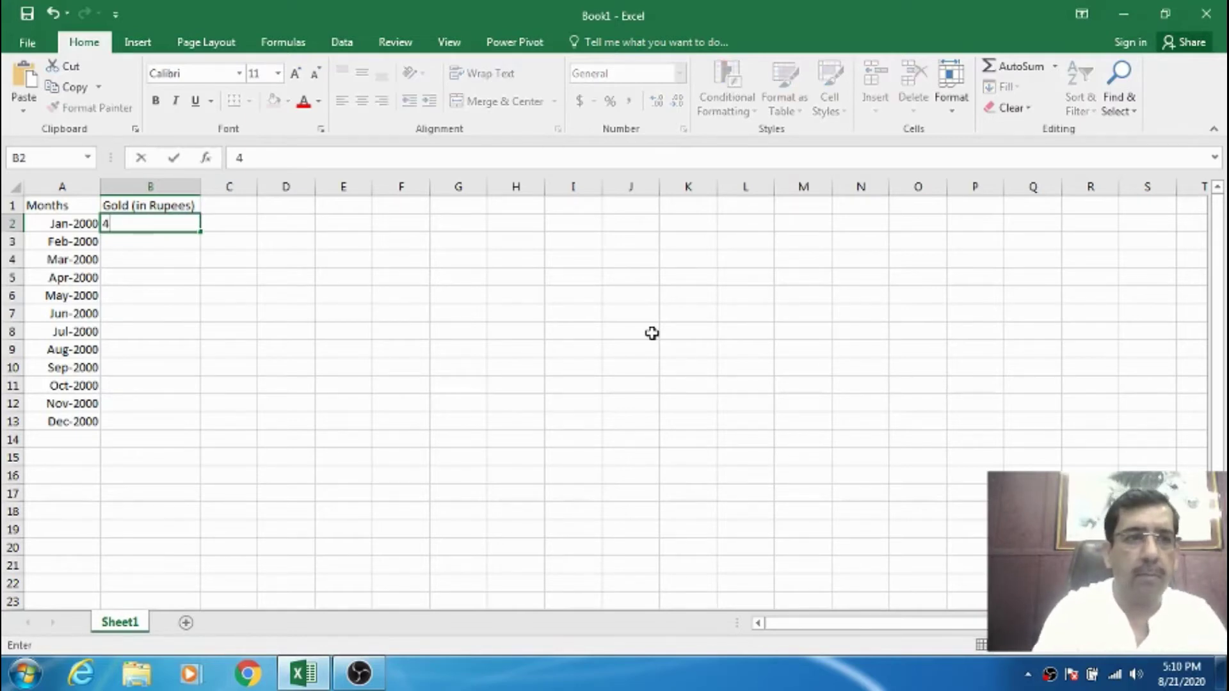
pyautogui.write('6000')
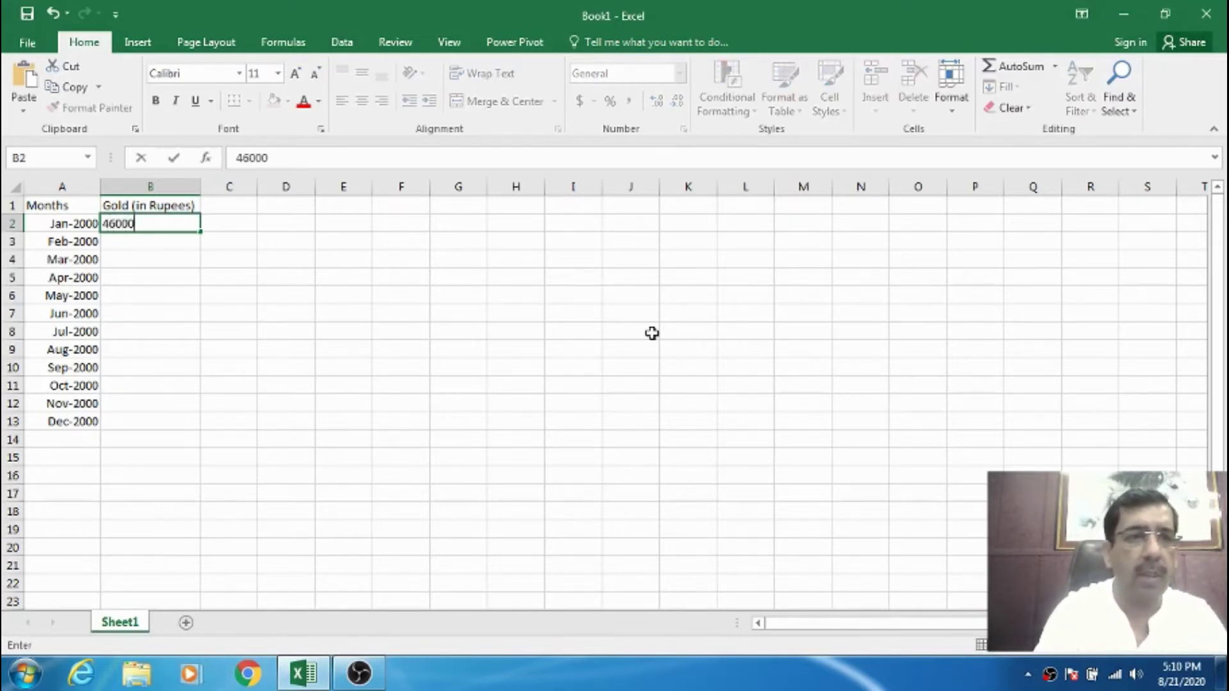
pyautogui.press('Return')
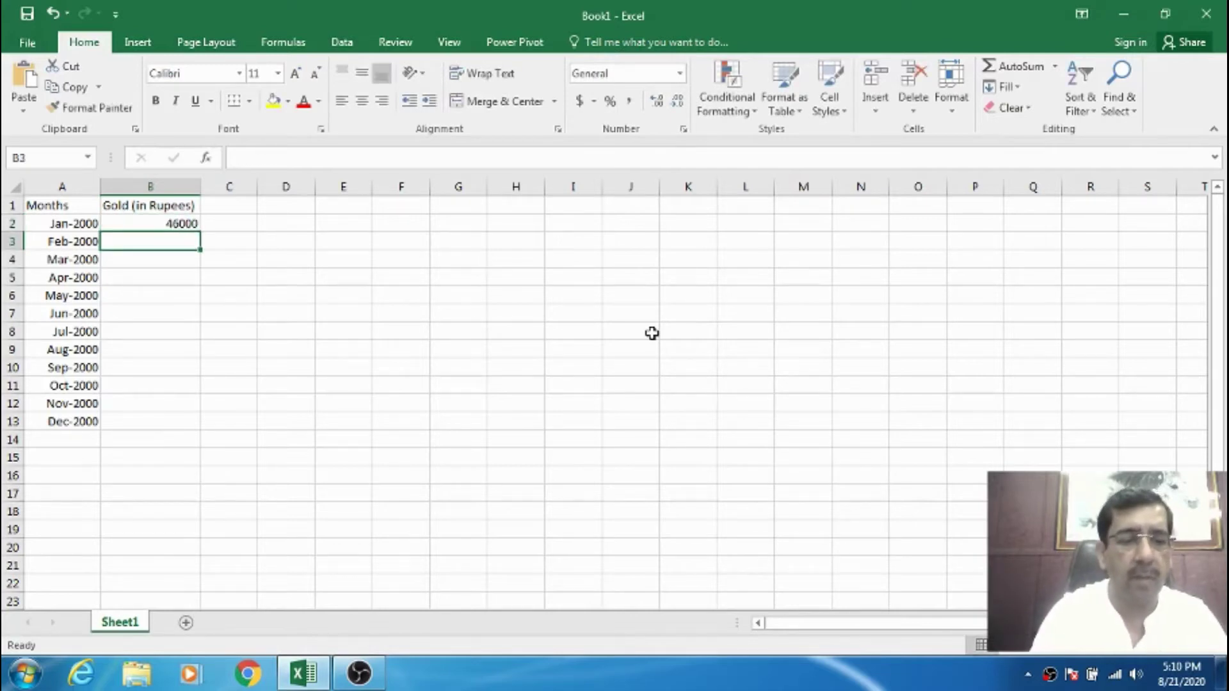
pyautogui.write('46')
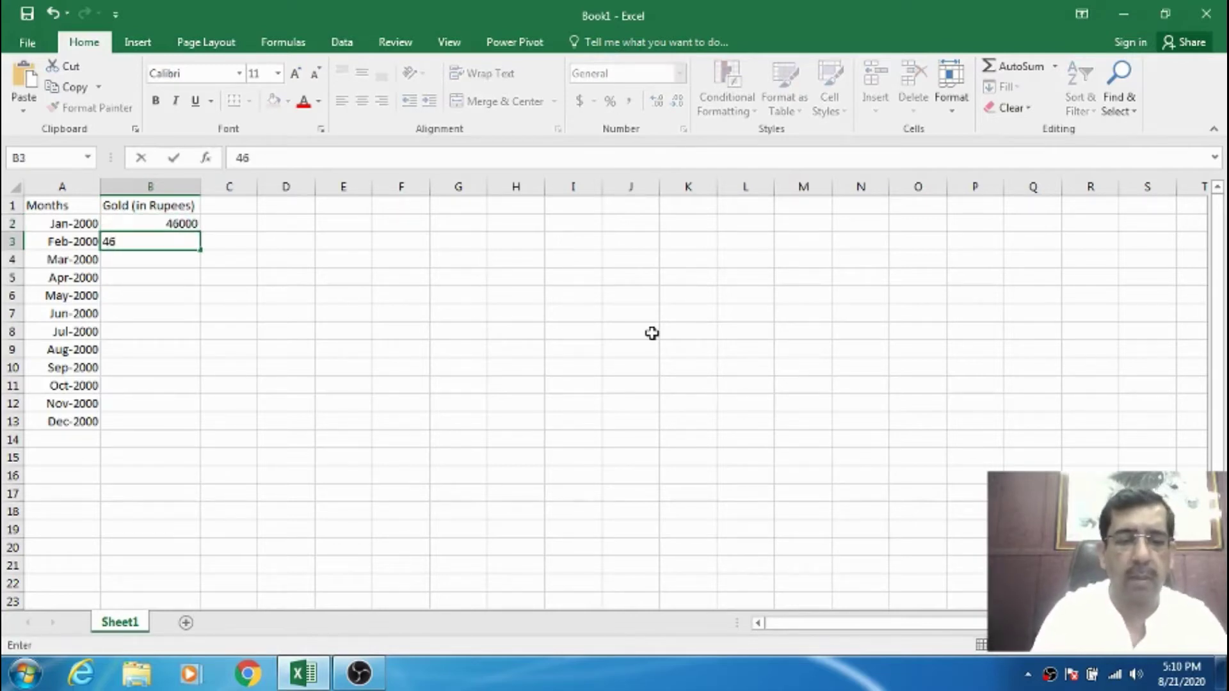
pyautogui.write('300')
pyautogui.press('Return')
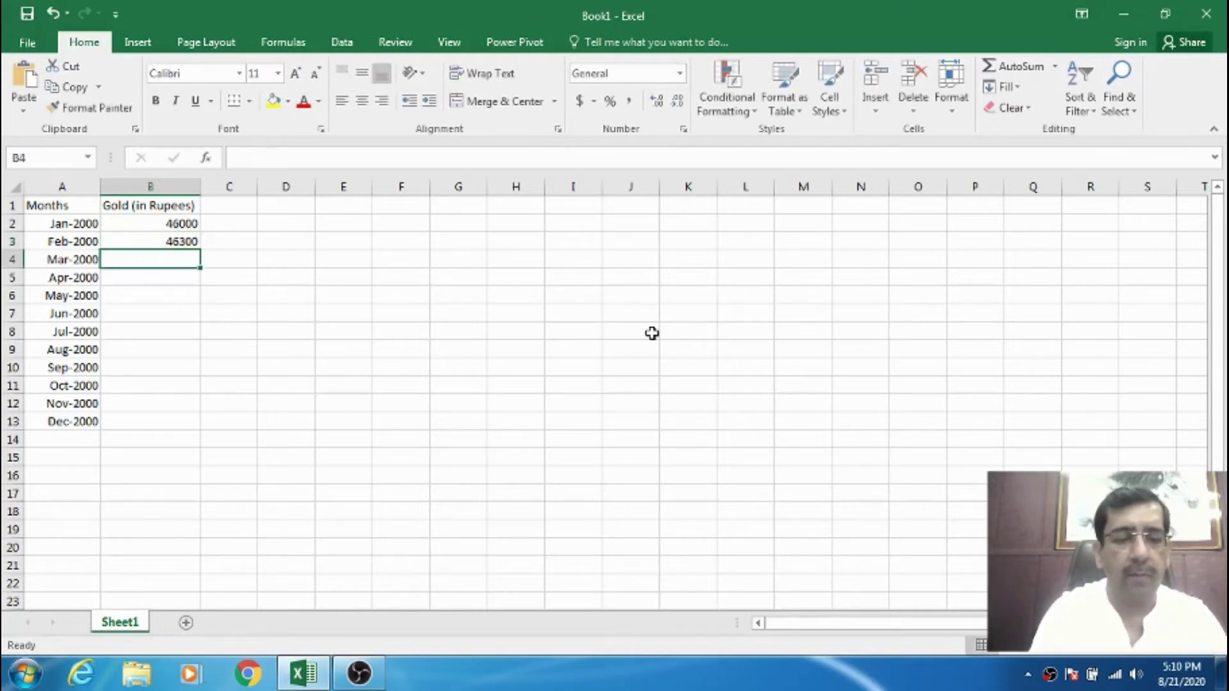
pyautogui.write('47000')
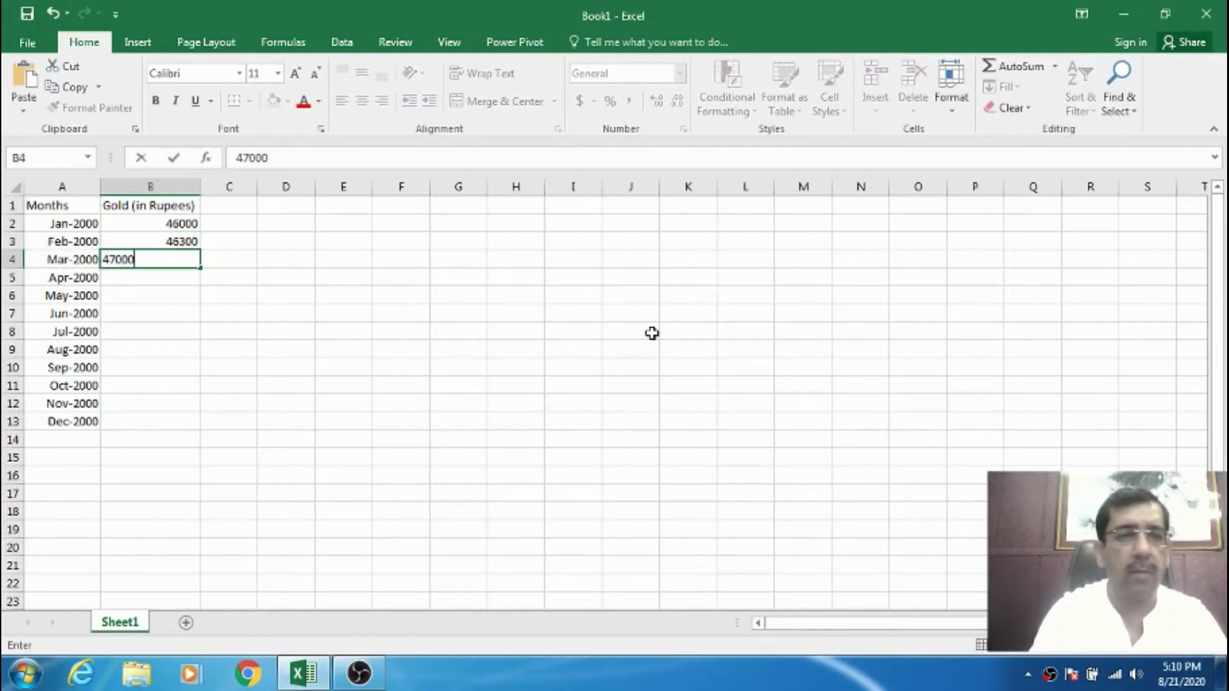
pyautogui.press('Return')
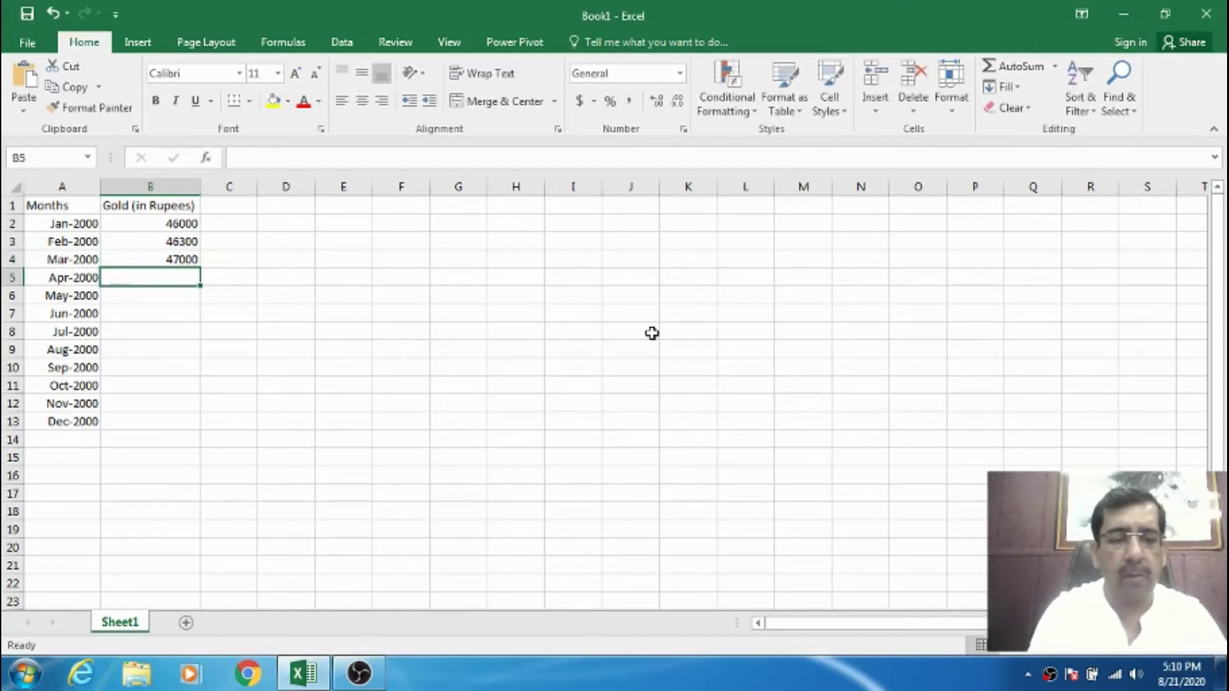
# Enter the April and May gold prices 44000 and 42000 in cells B5 and B6.
pyautogui.write('42000')
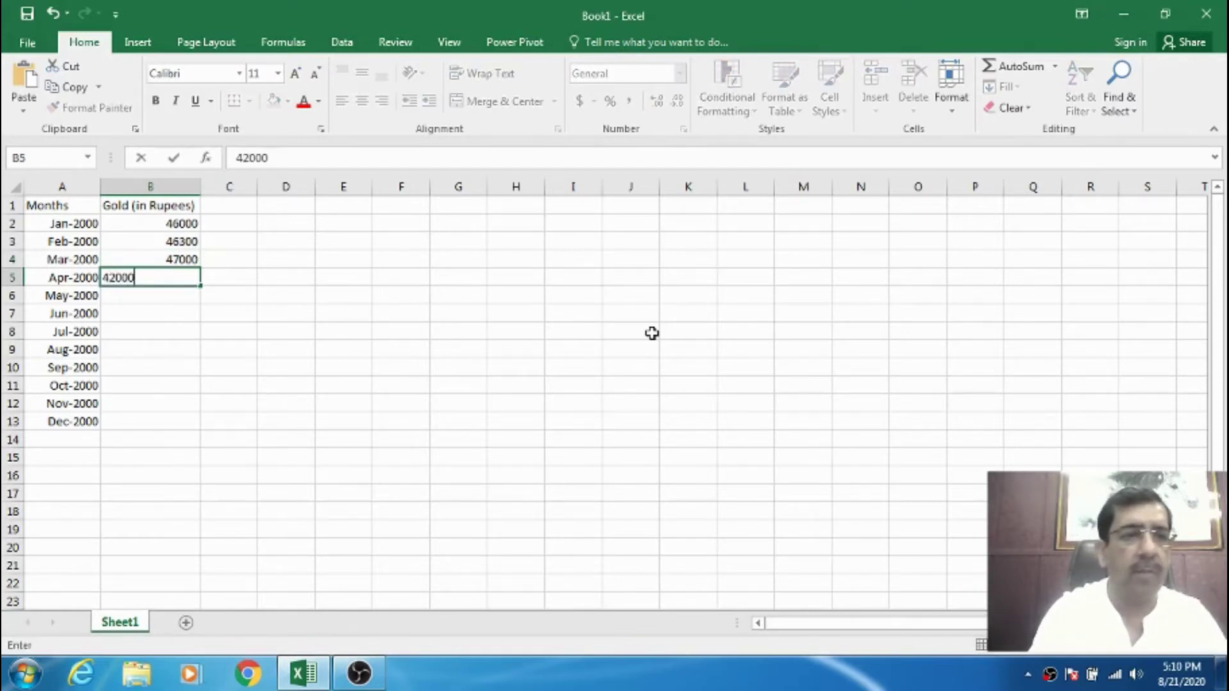
pyautogui.press('BackSpace')
pyautogui.press('BackSpace')
pyautogui.press('BackSpace')
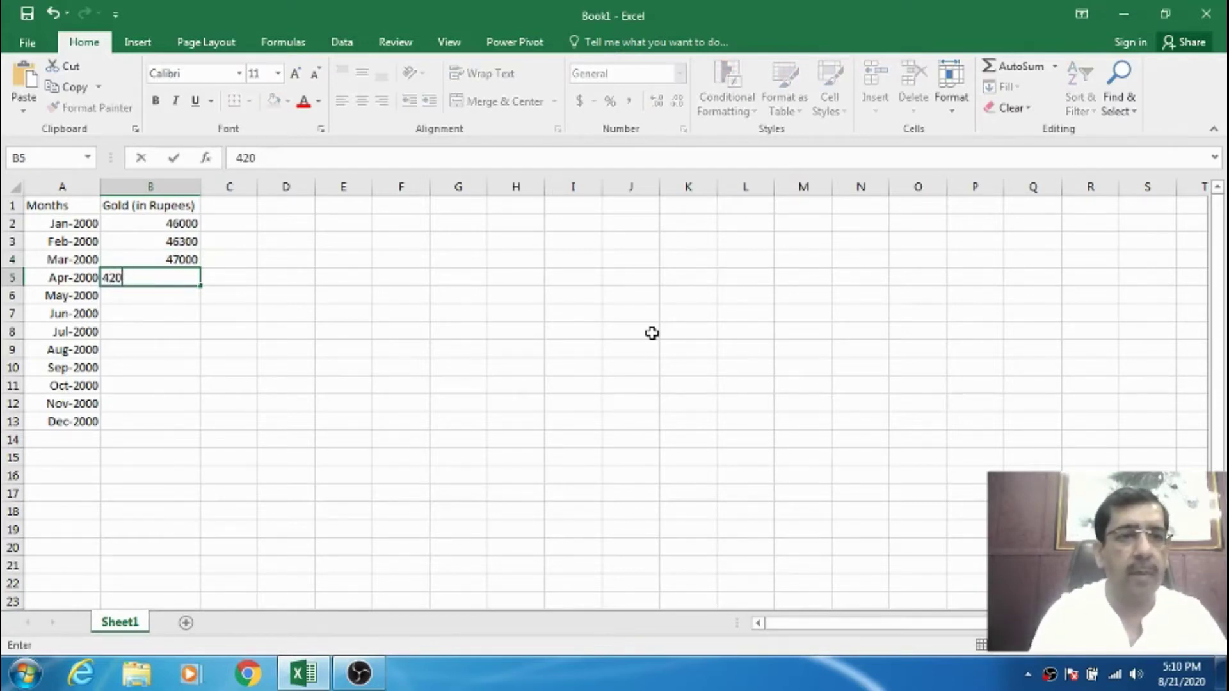
pyautogui.press('BackSpace')
pyautogui.write('4000')
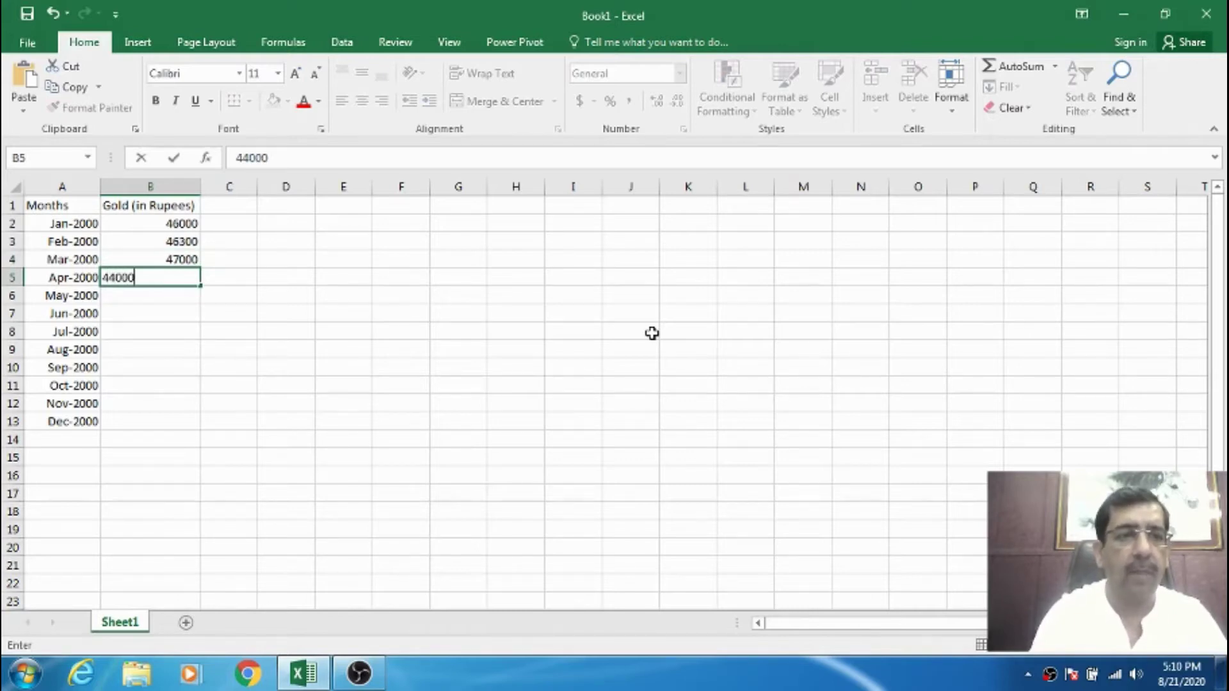
pyautogui.press('Return')
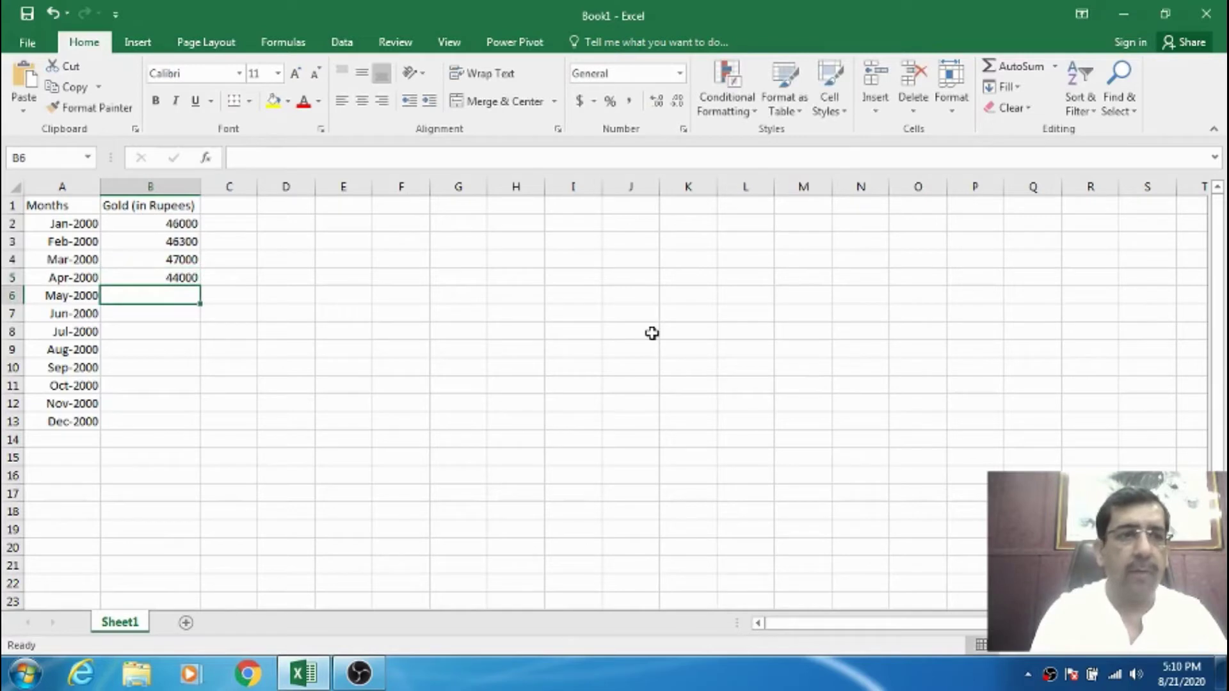
pyautogui.write('42000')
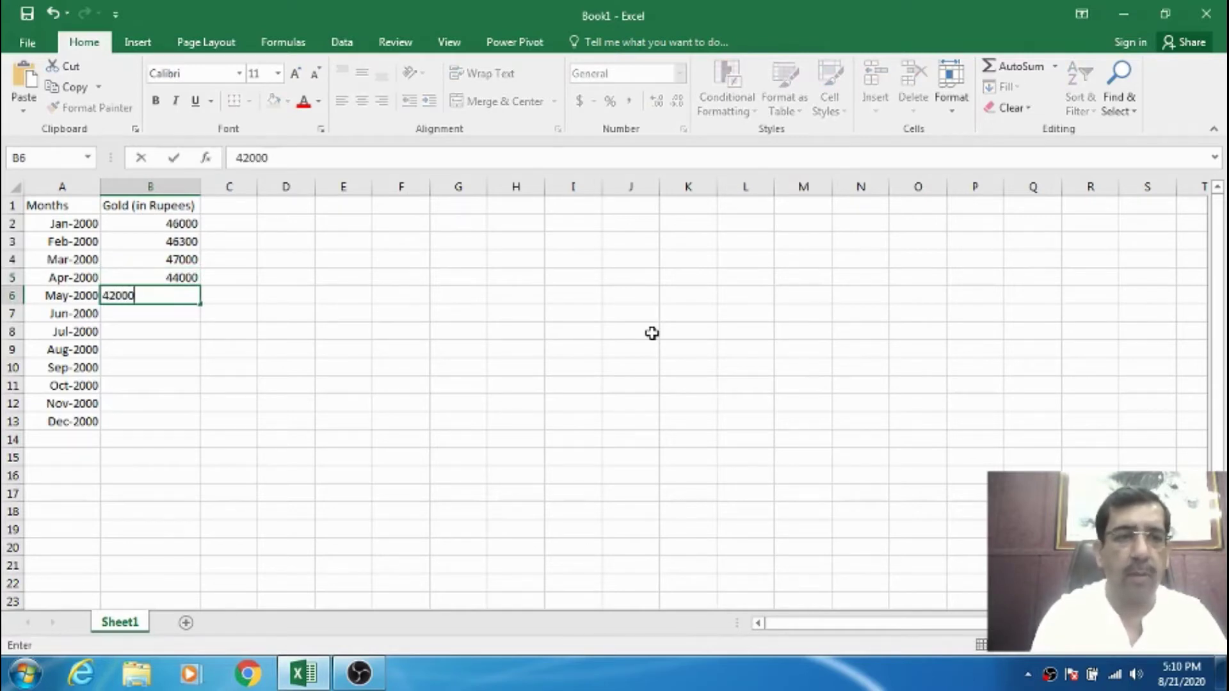
pyautogui.press('Return')
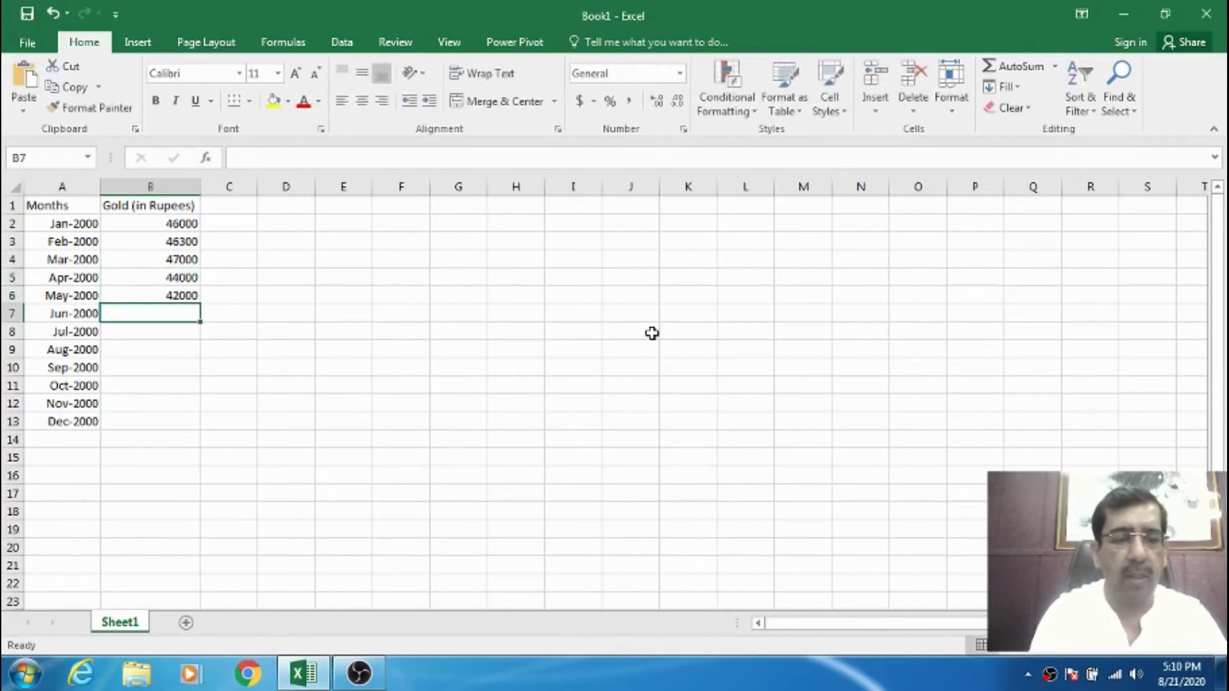
# Enter the June to August gold prices 43500, 45000 and 49000 in cells B7 to B9.
pyautogui.write('43')
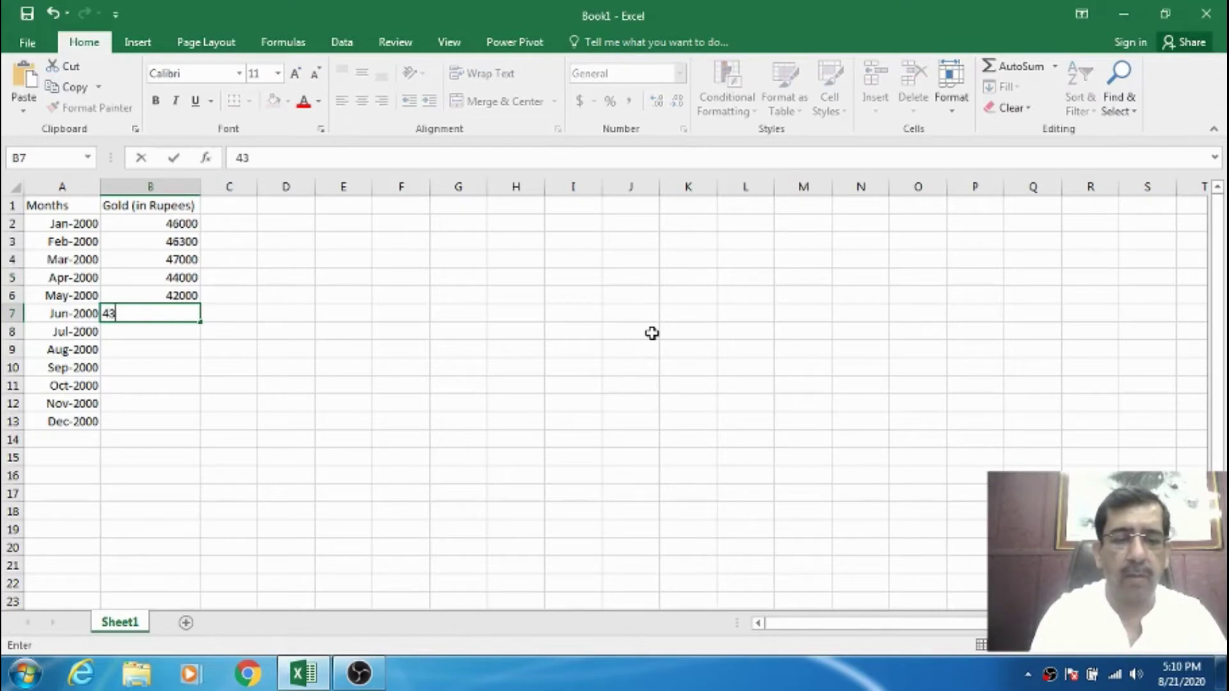
pyautogui.write('500')
pyautogui.press('Return')
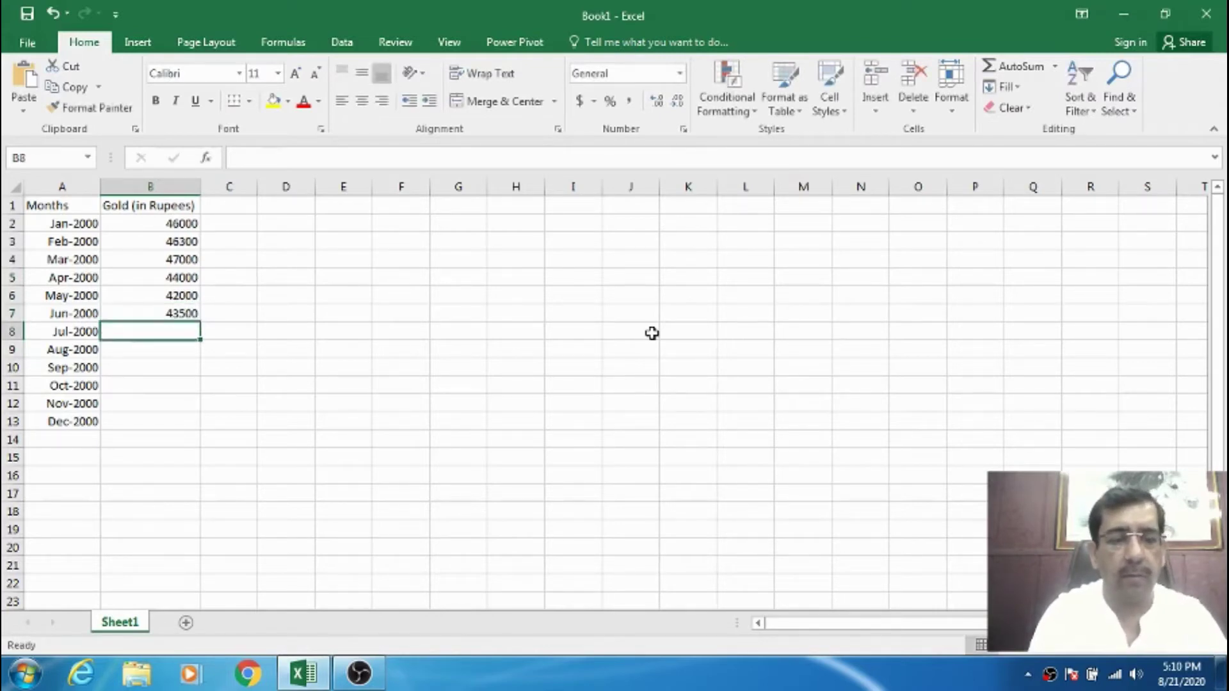
pyautogui.write('45000')
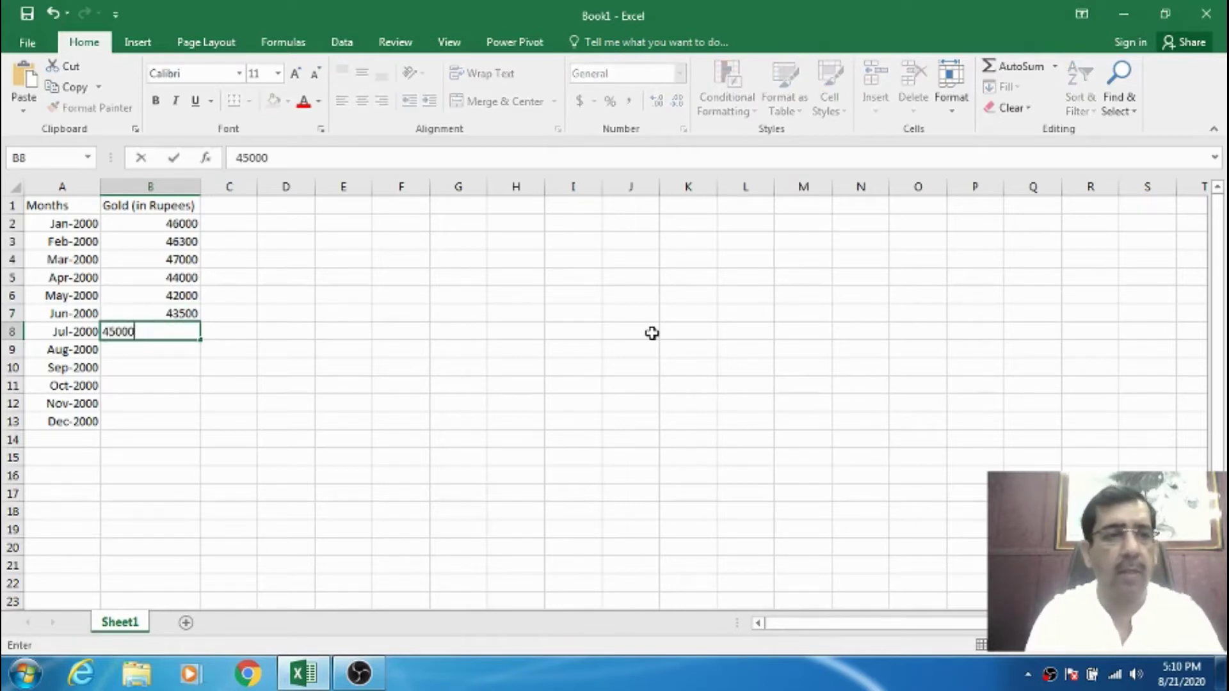
pyautogui.press('Return')
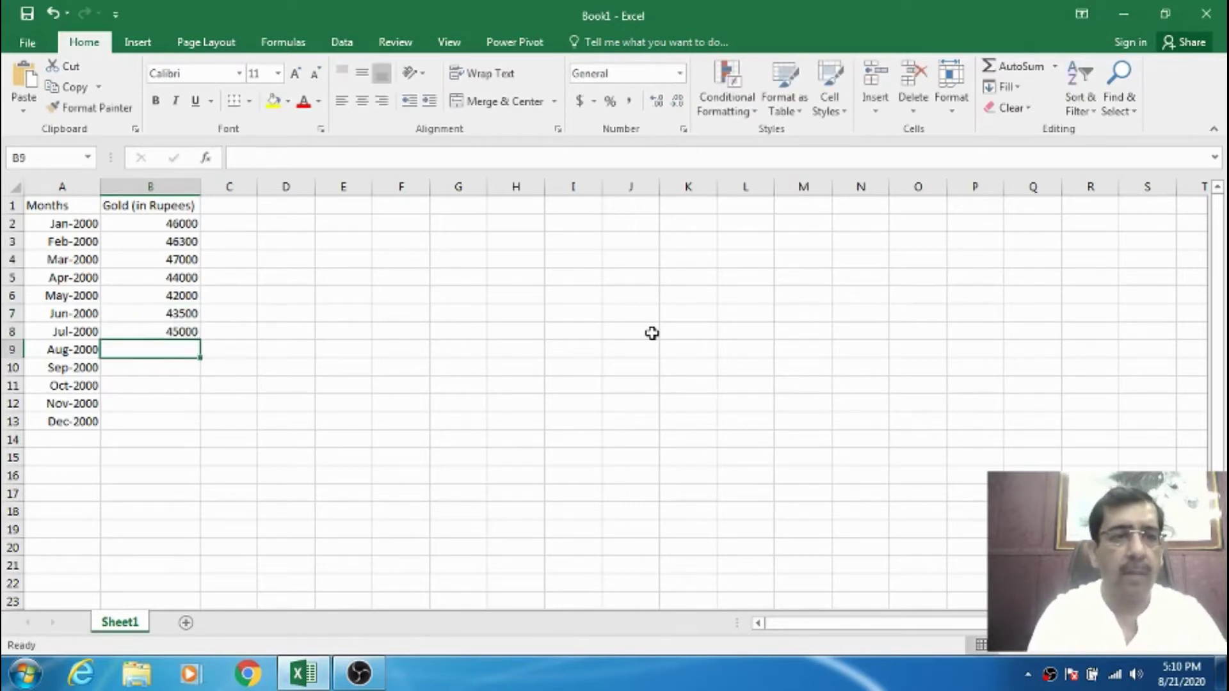
pyautogui.write('28')
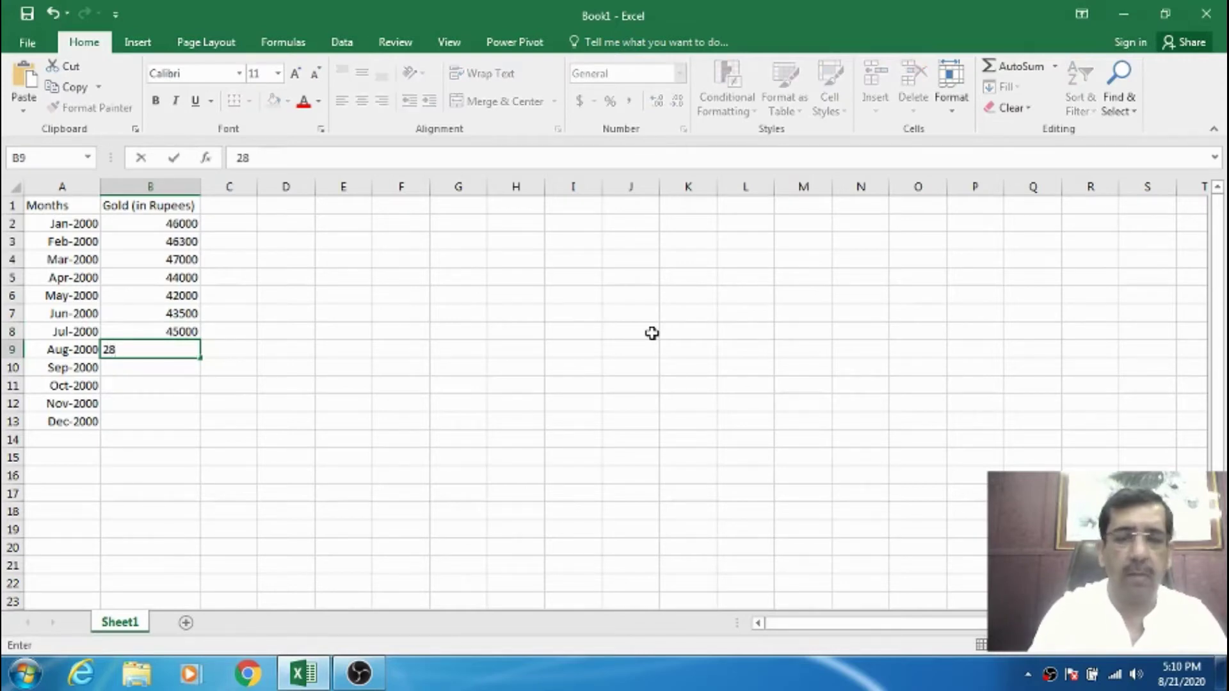
pyautogui.press('BackSpace')
pyautogui.press('BackSpace')
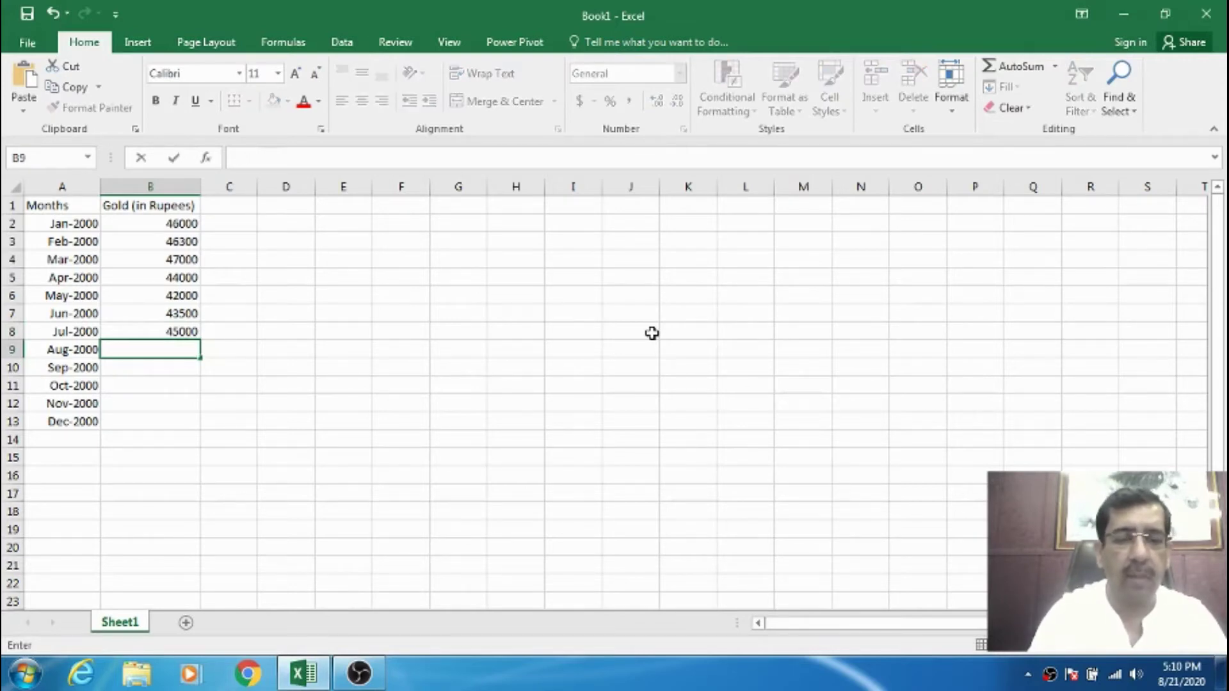
pyautogui.write('49000')
pyautogui.press('Return')
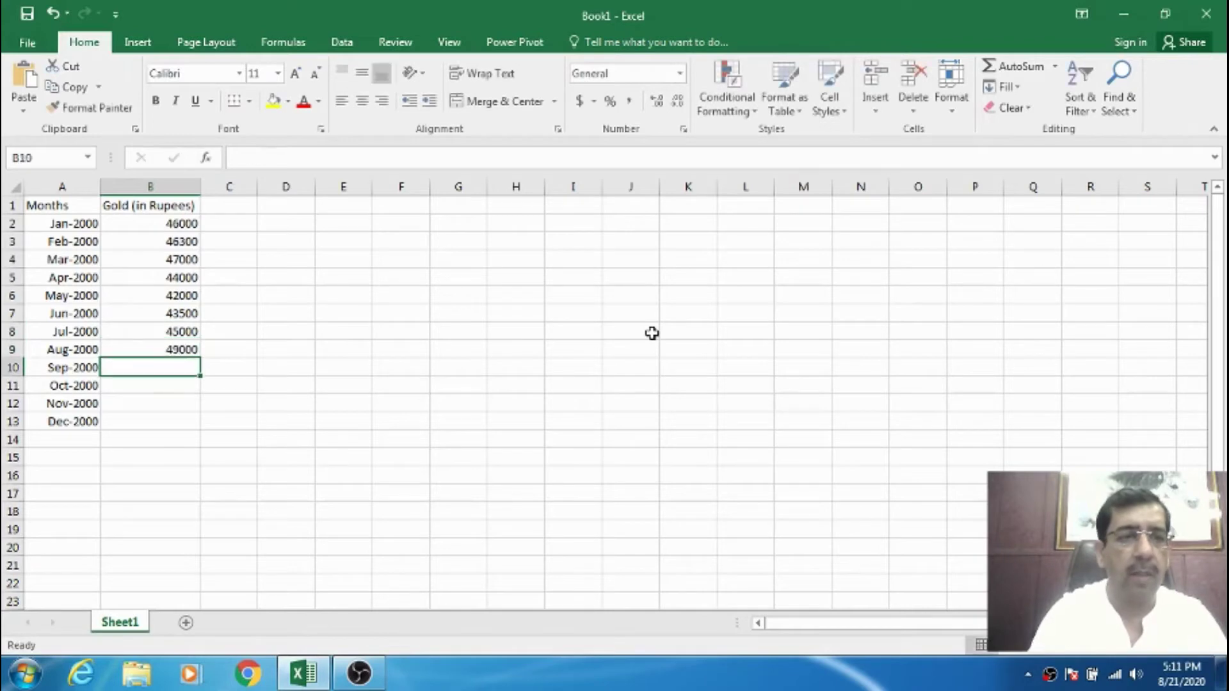
# Enter the September to December gold prices 52000, 53400, 51000 and 50200 in cells B10 to B13.
pyautogui.write('5')
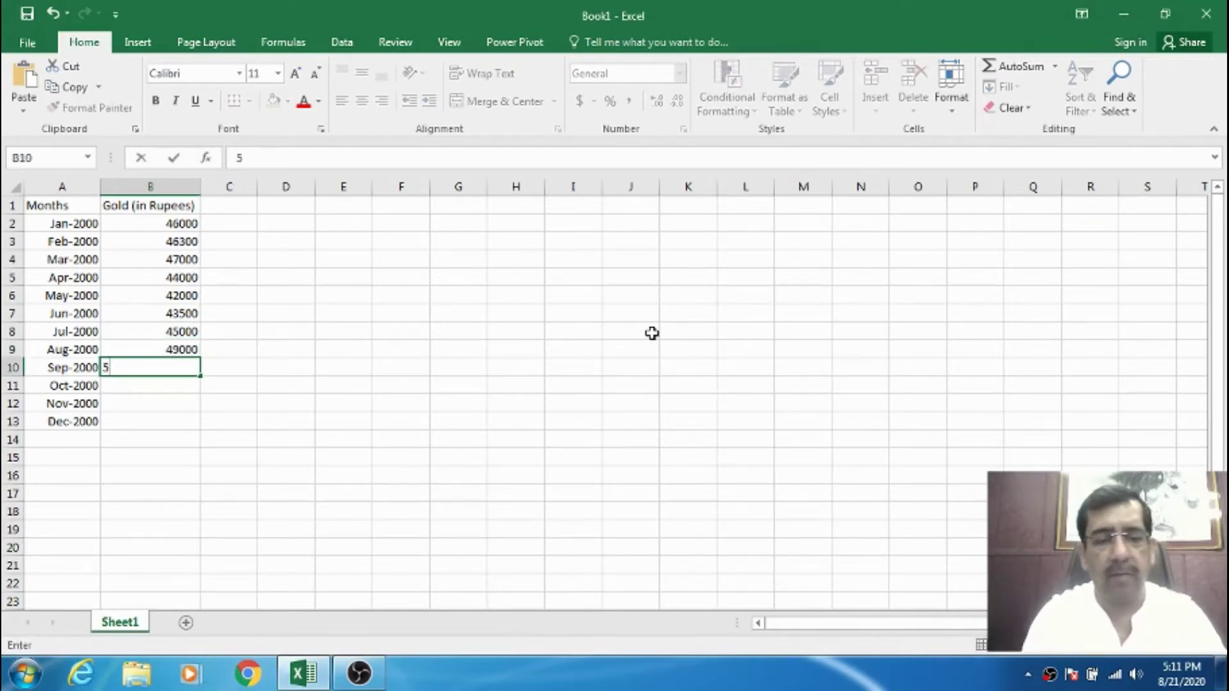
pyautogui.write('2000')
pyautogui.press('Return')
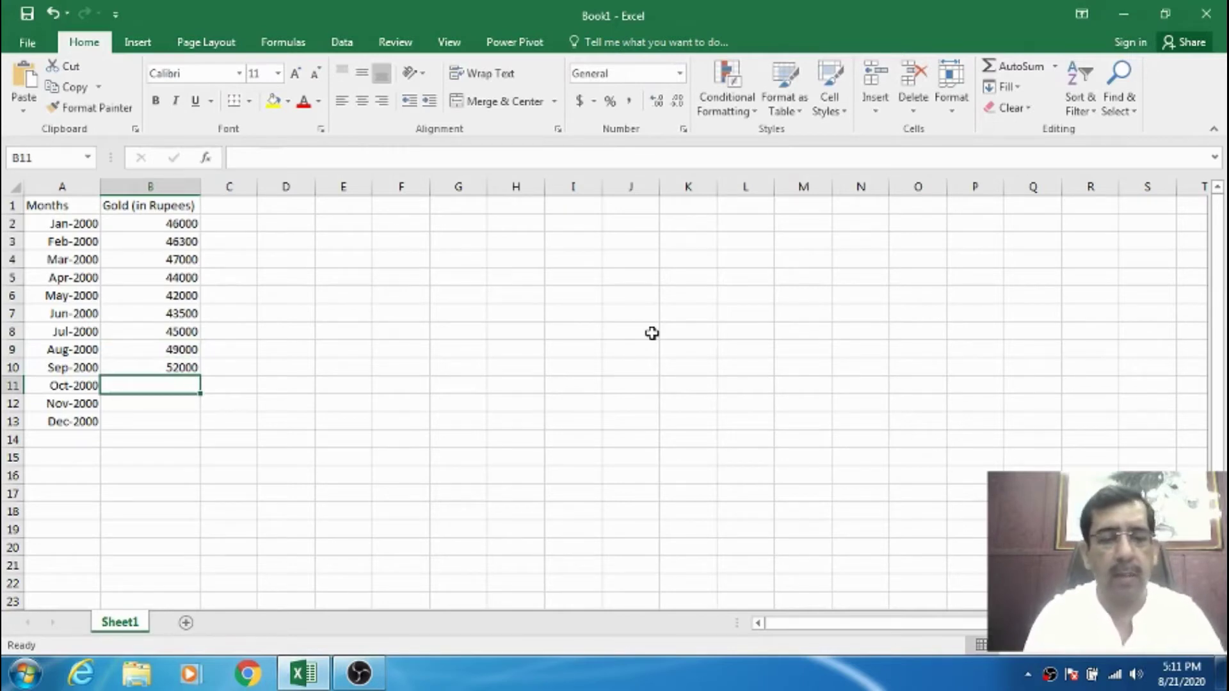
pyautogui.write('5')
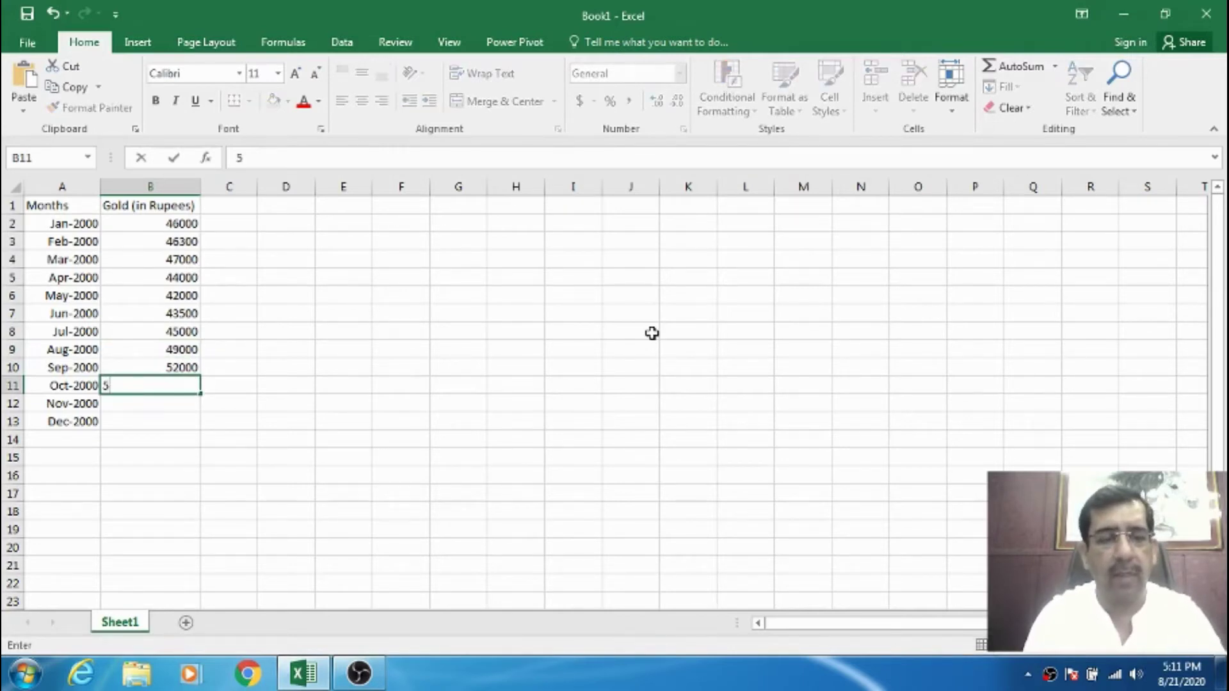
pyautogui.write('3400')
pyautogui.press('Return')
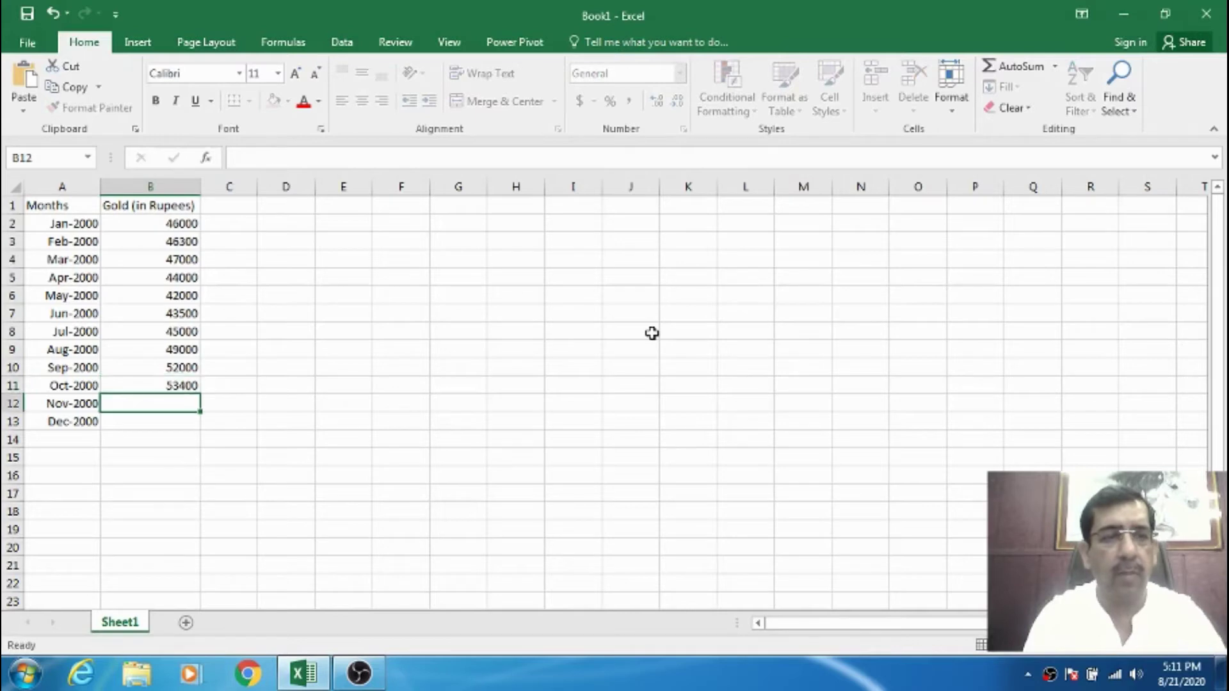
pyautogui.write('5')
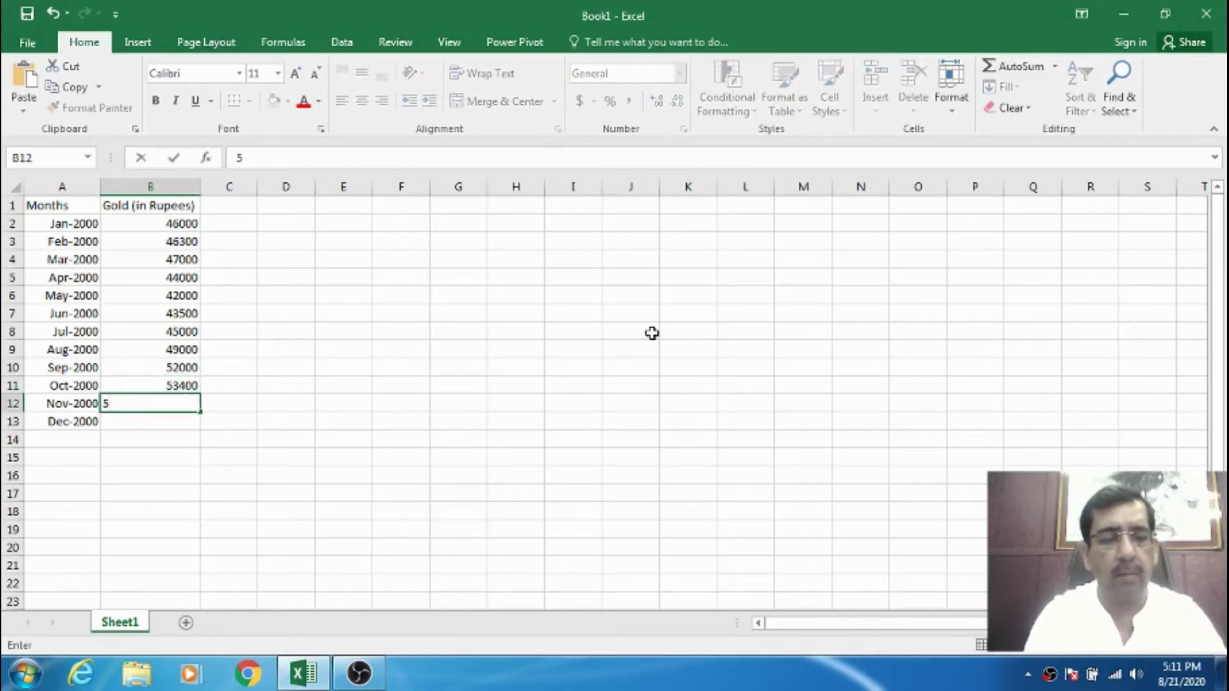
pyautogui.write('1000')
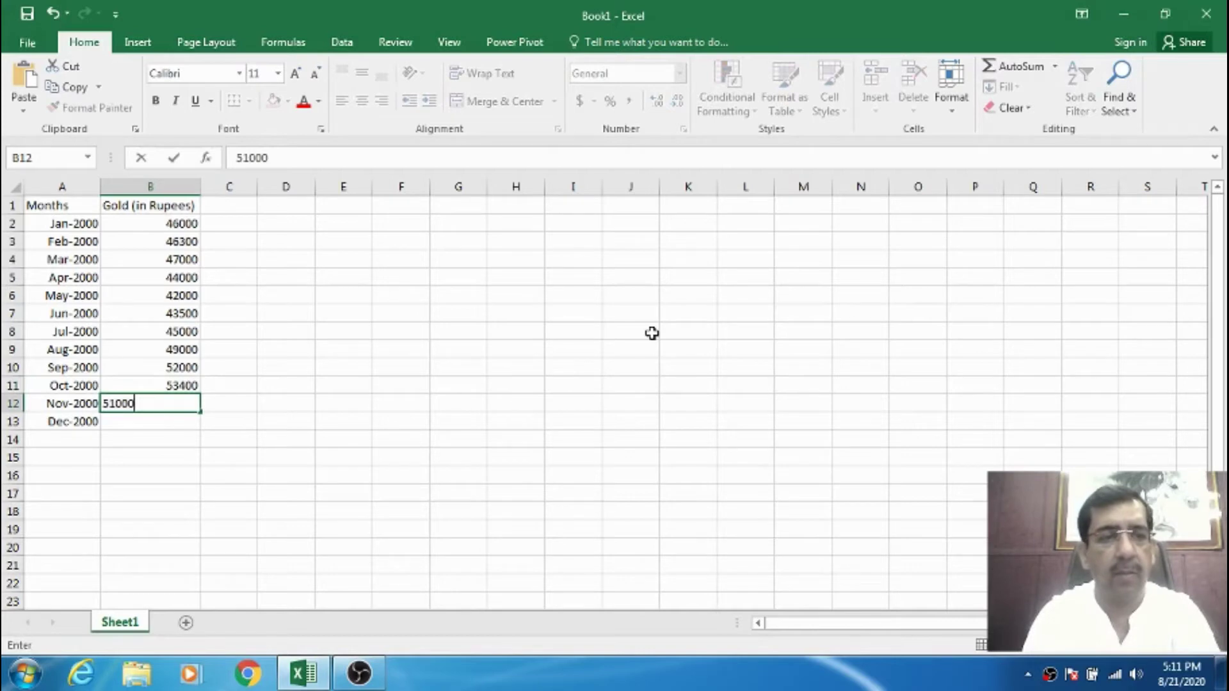
pyautogui.press('Return')
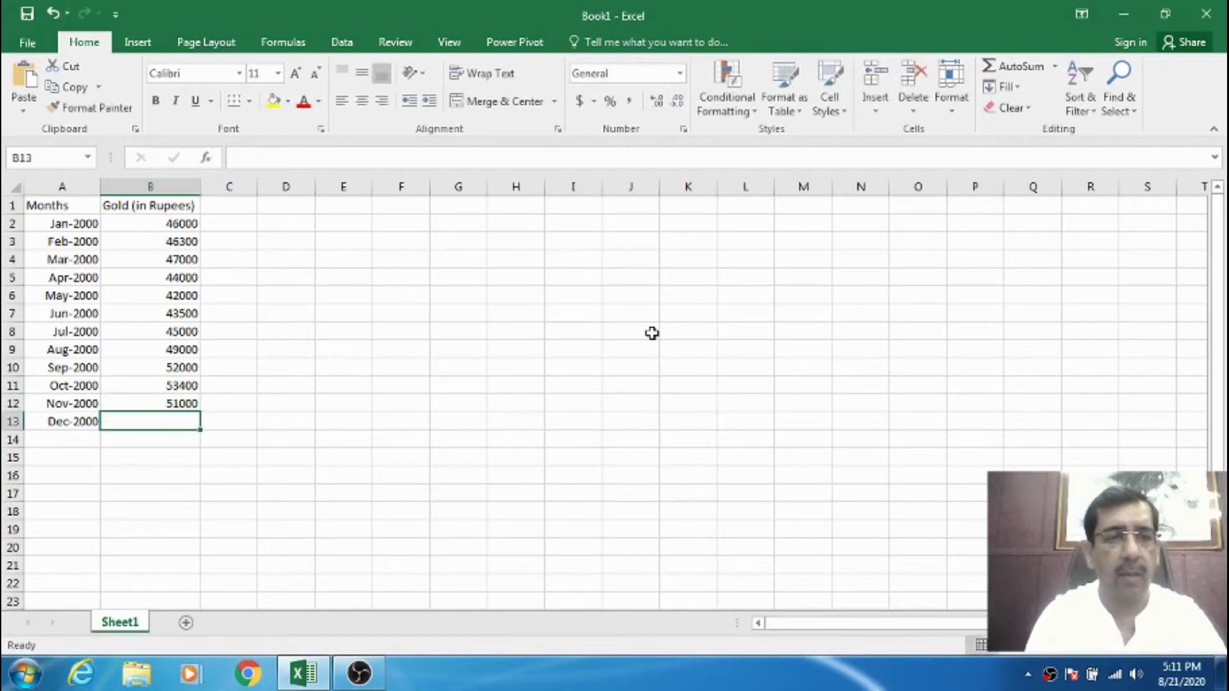
pyautogui.write('50200')
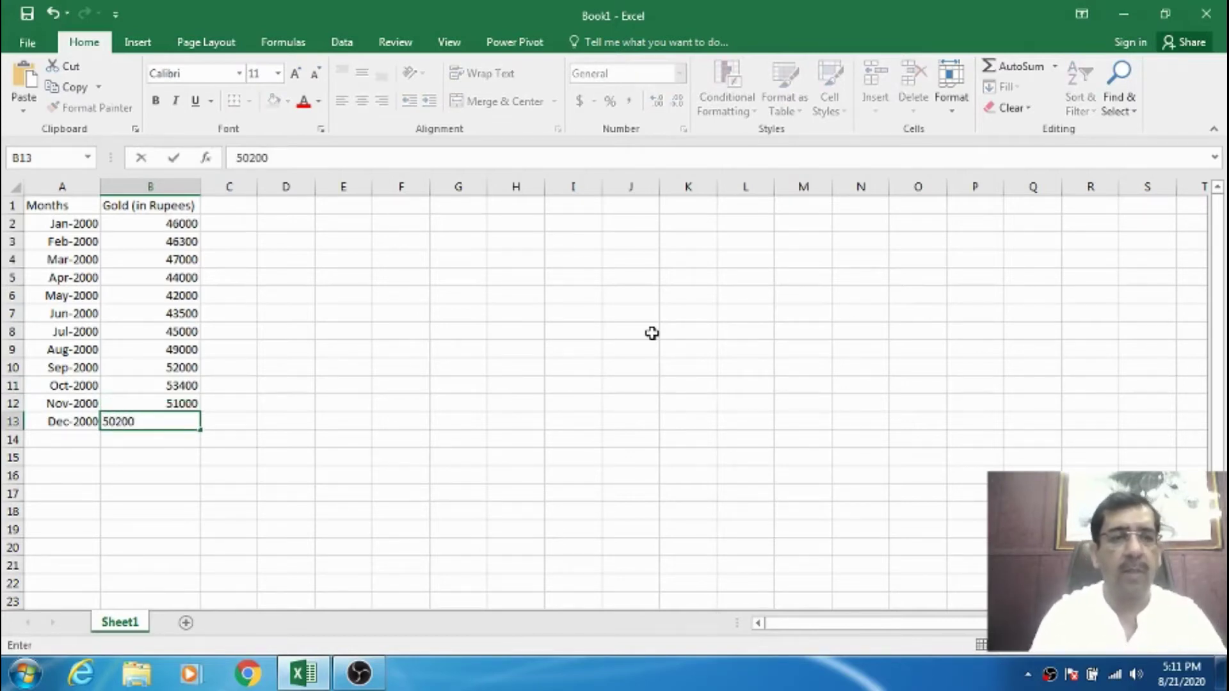
pyautogui.press('Return')
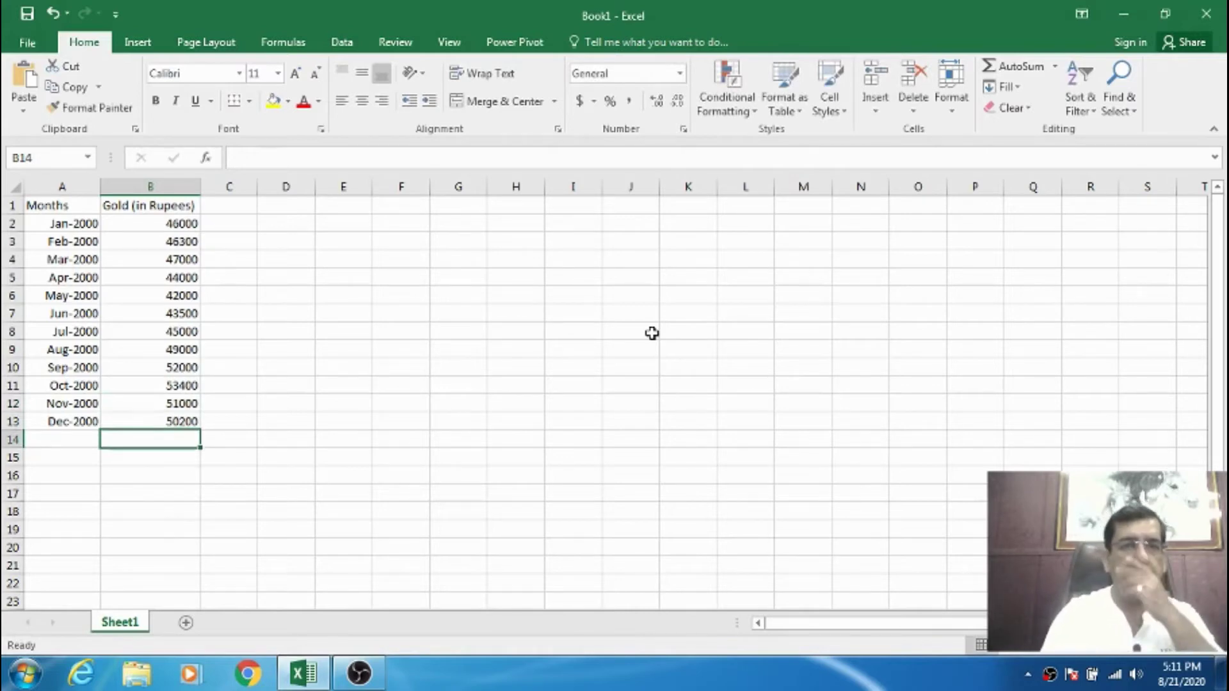
# Start a Forecast Sheet from the months and gold prices in A1:B13 and expand its forecast options.
pyautogui.press('Up')
pyautogui.press('Up')
pyautogui.press('Up')
pyautogui.press('Up')
pyautogui.press('Up')
pyautogui.press('Up')
pyautogui.press('Up')
pyautogui.press('Up')
pyautogui.press('Up')
pyautogui.press('Up')
pyautogui.press('Up')
pyautogui.press('Up')
pyautogui.press('Up')
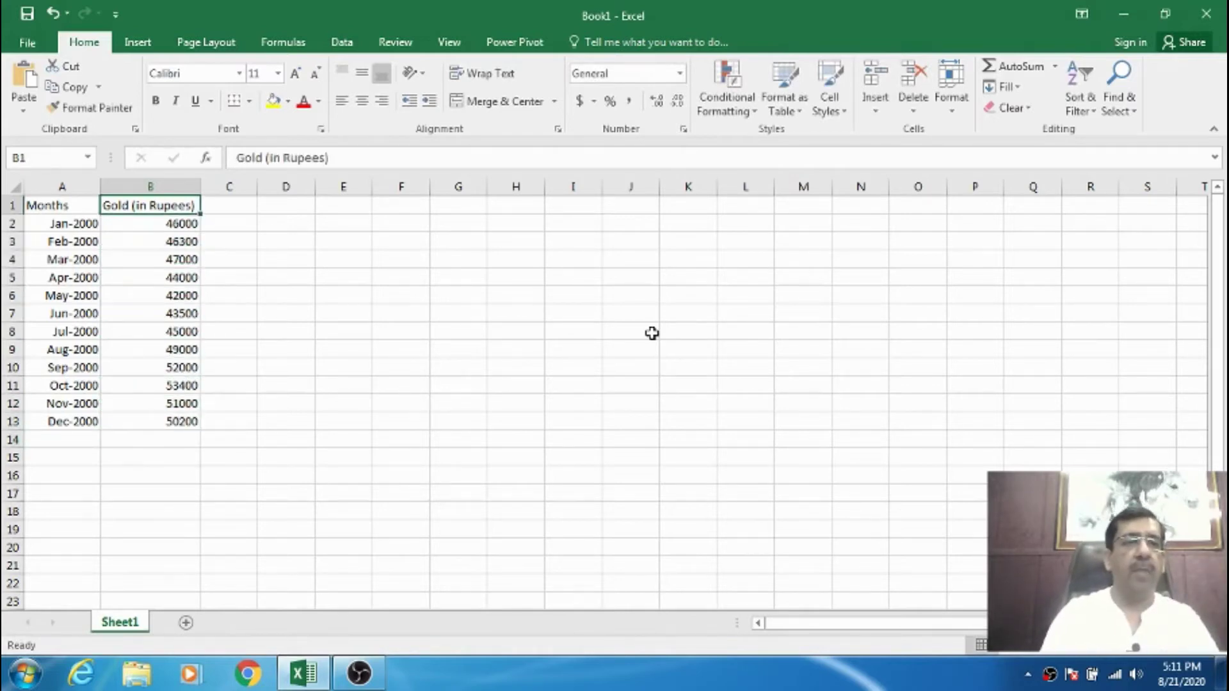
pyautogui.press('Left')
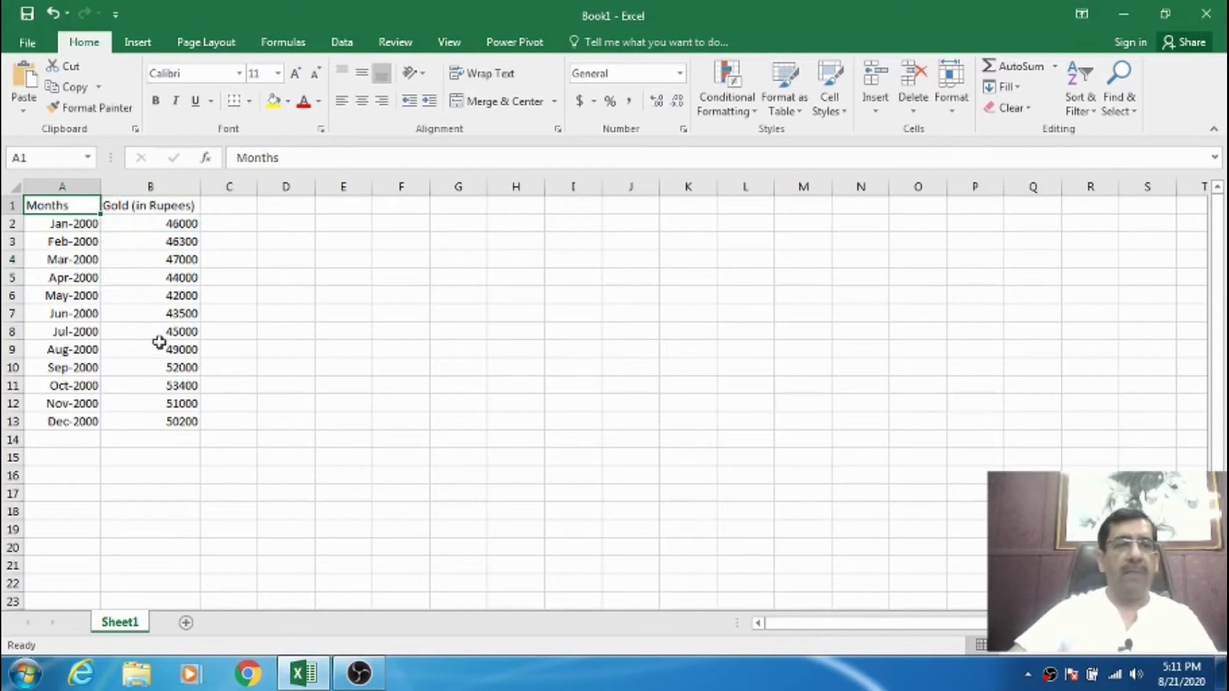
pyautogui.moveTo(71, 201); pyautogui.dragTo(169, 421)
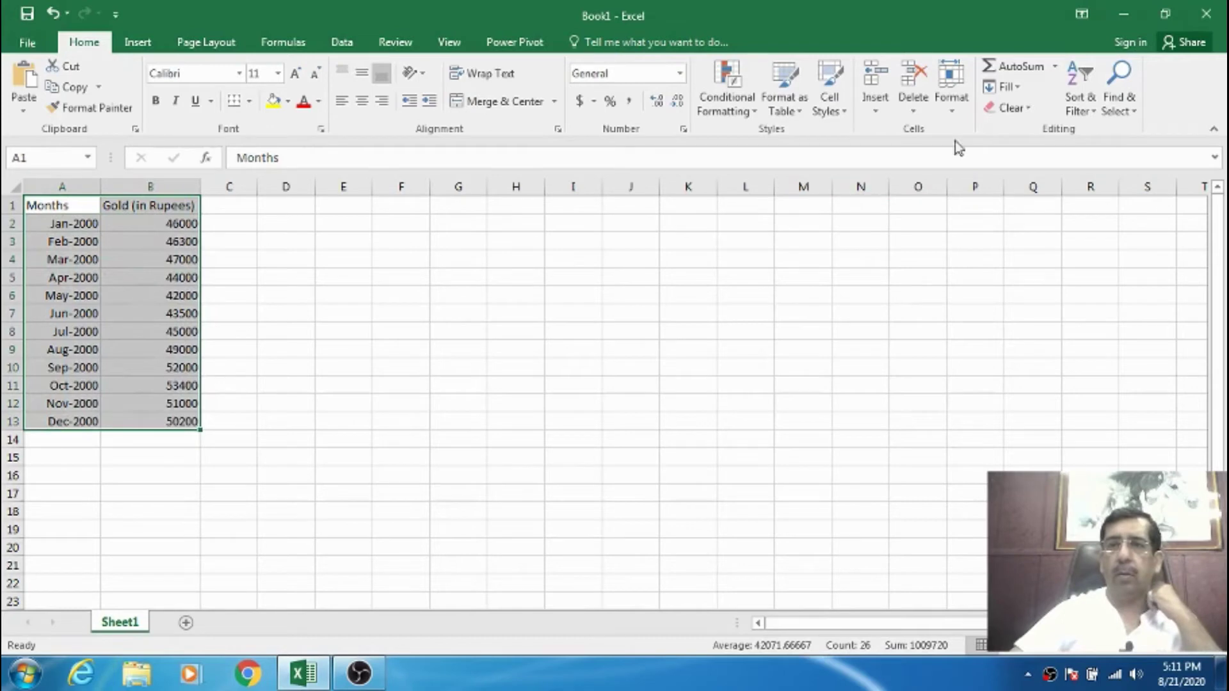
pyautogui.click(349, 45)
pyautogui.click(1060, 95)
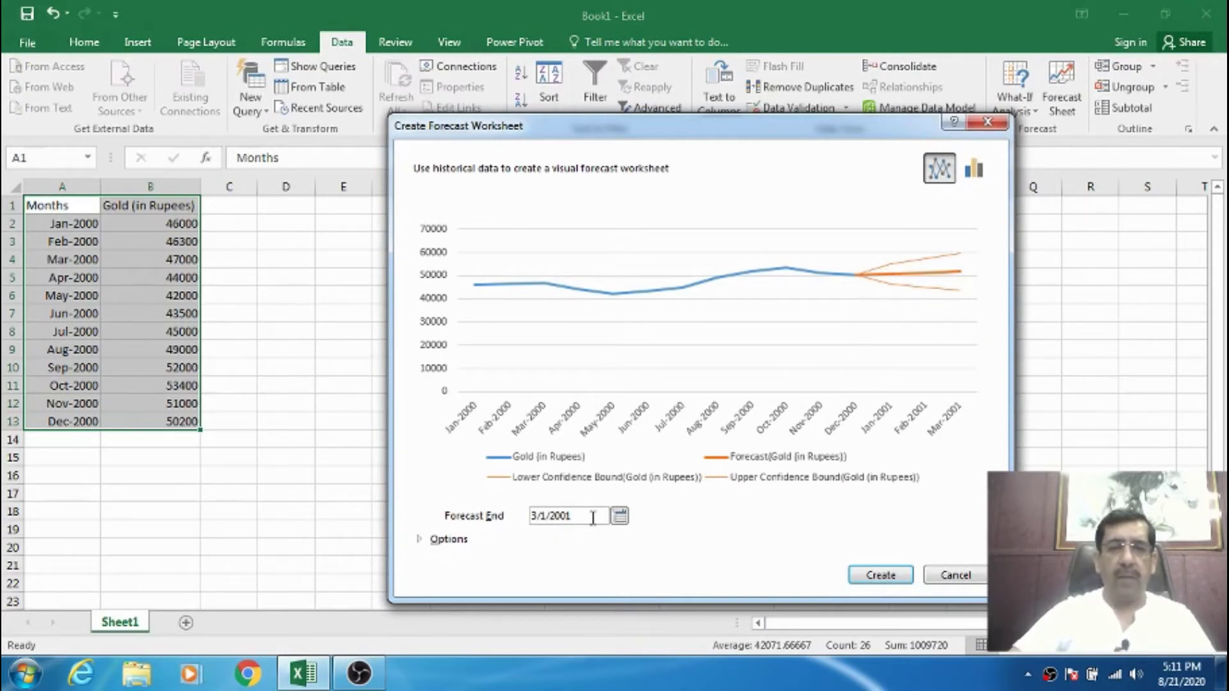
pyautogui.click(422, 541)
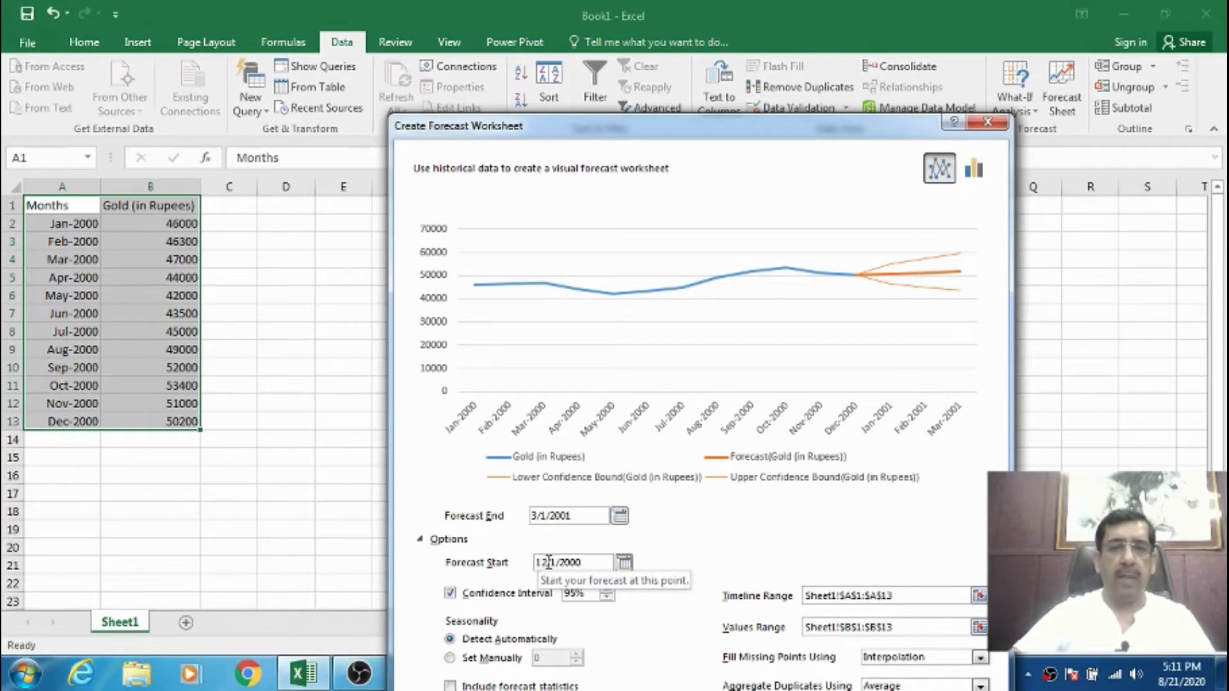
# Set the forecast end to 6/1/2001, create the forecast worksheet and dismiss its information note.
pyautogui.click(602, 515)
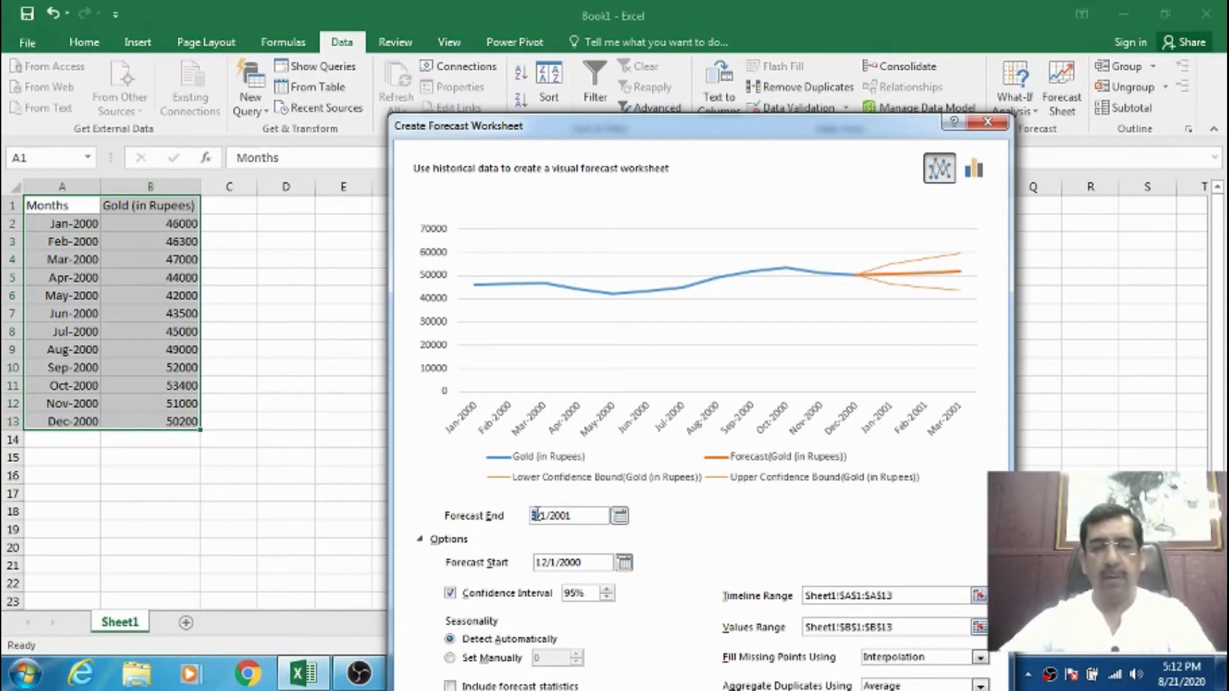
pyautogui.write('6')
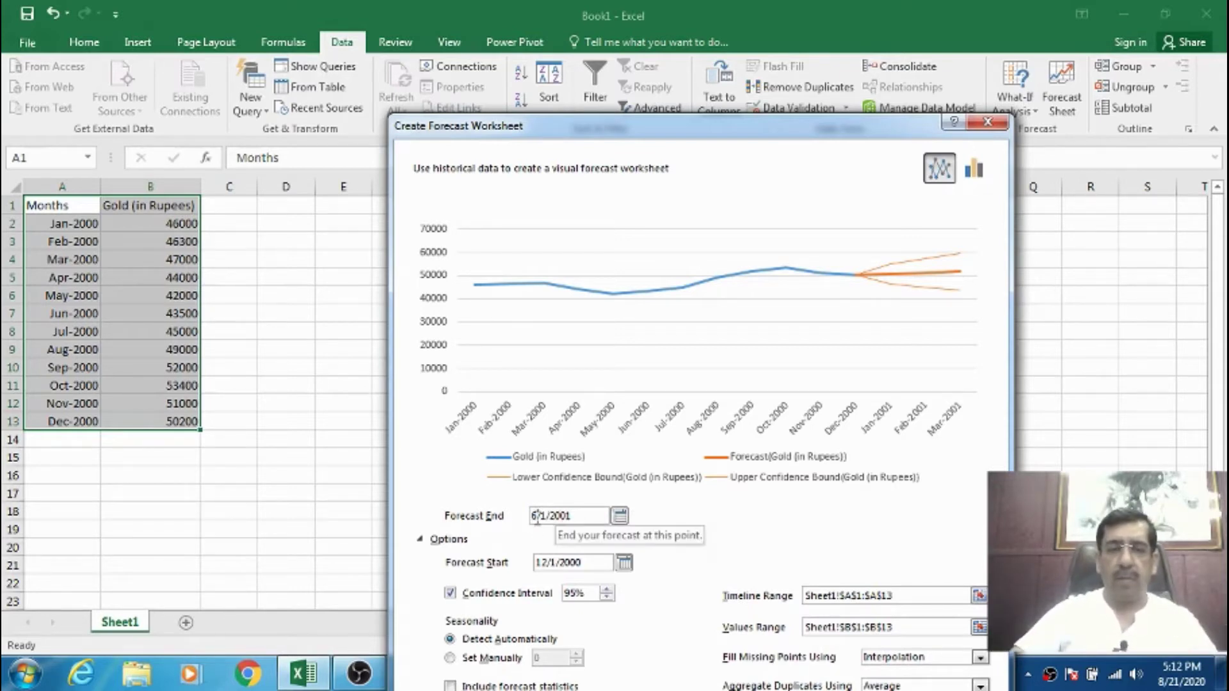
pyautogui.moveTo(774, 125); pyautogui.dragTo(656, 34)
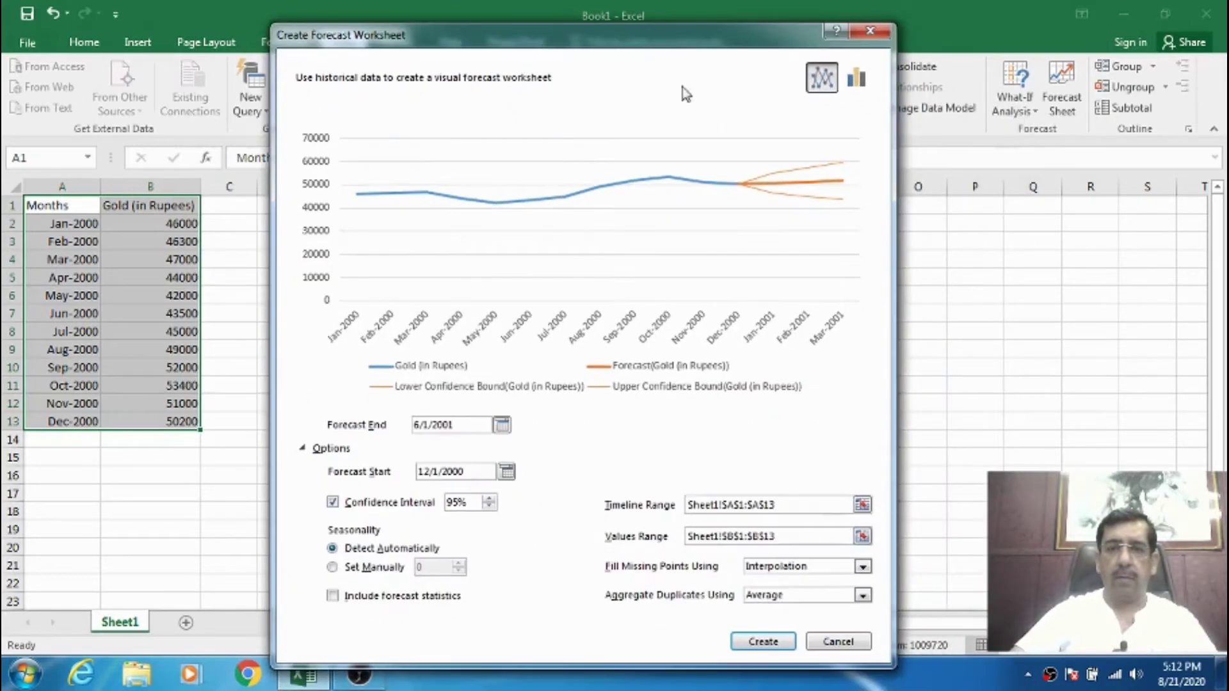
pyautogui.click(777, 642)
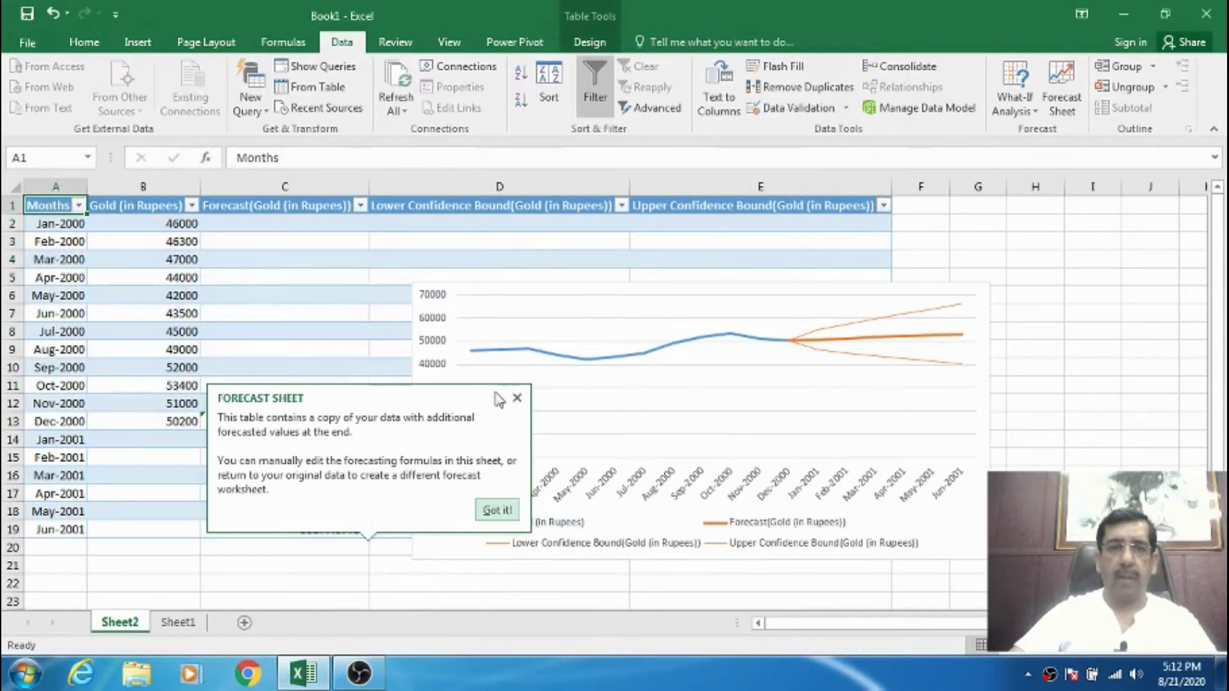
pyautogui.click(517, 399)
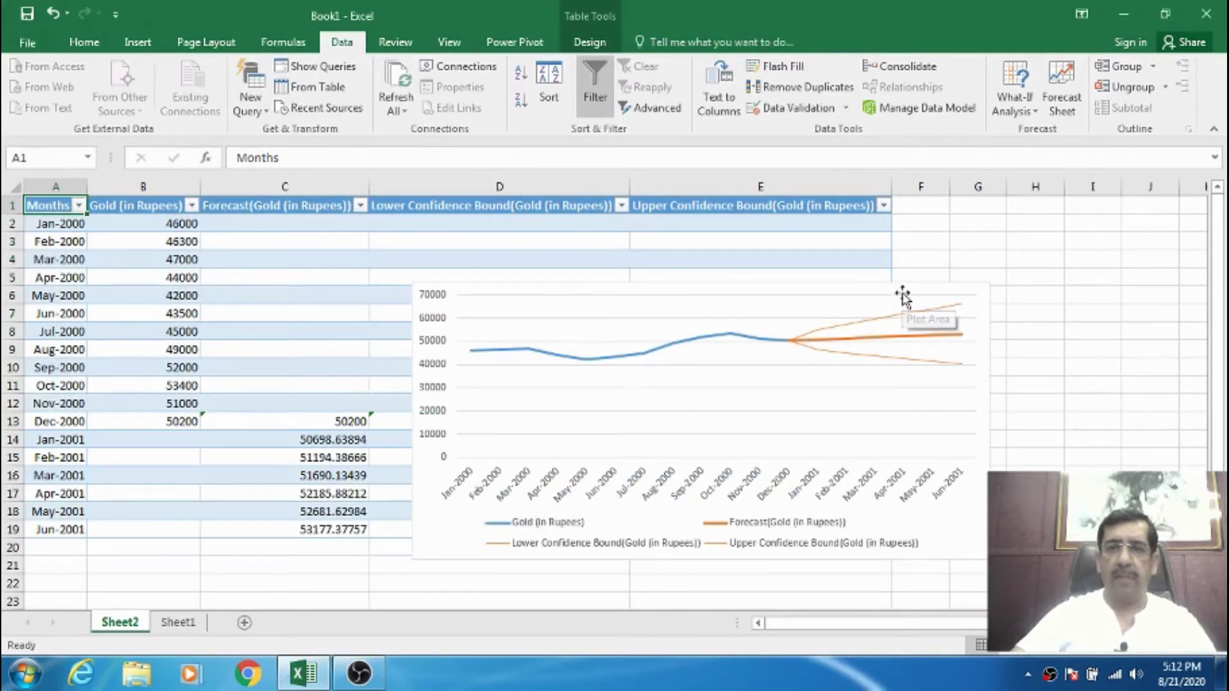
# Move the forecast chart up and to the right, starting in column D near row 3, and enlarge it to about column I, row 21.
pyautogui.click(939, 292)
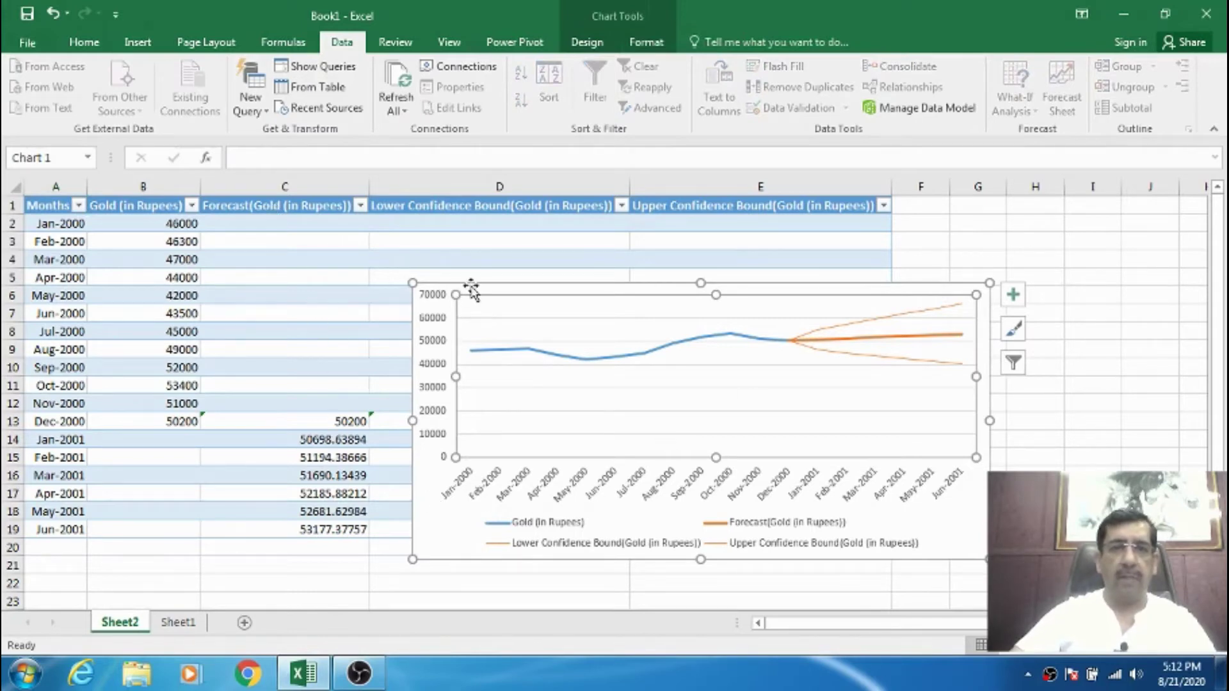
pyautogui.moveTo(467, 282); pyautogui.dragTo(525, 245)
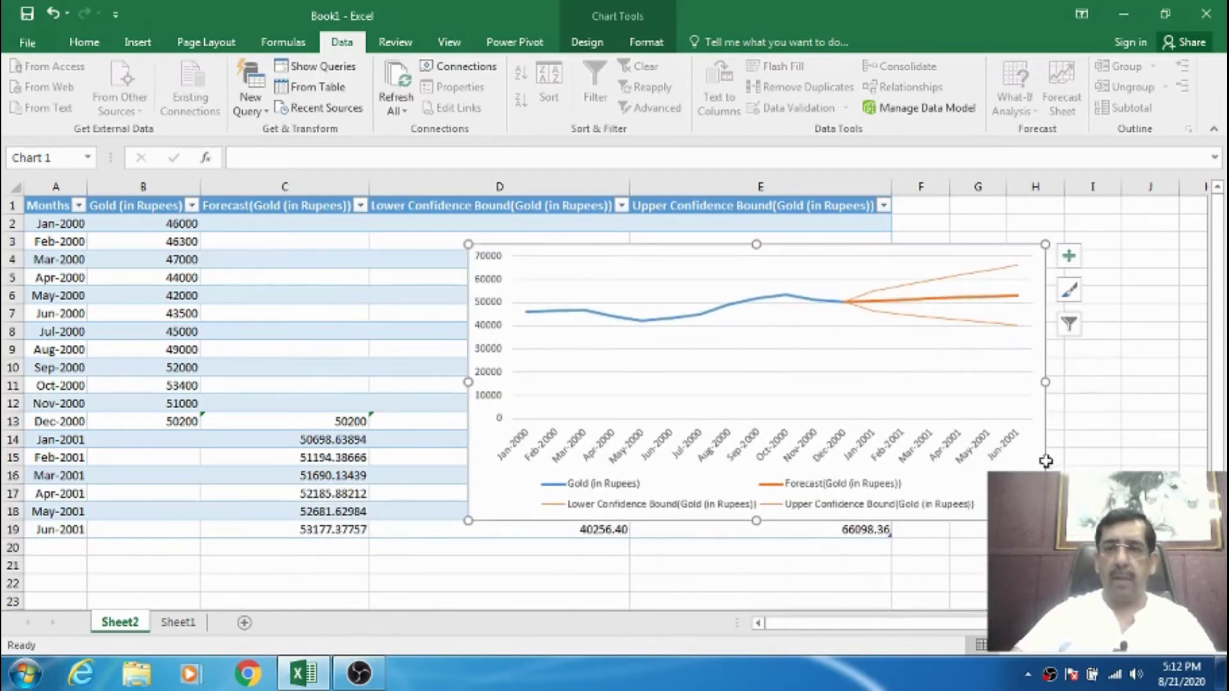
pyautogui.moveTo(1045, 520); pyautogui.dragTo(1110, 576)
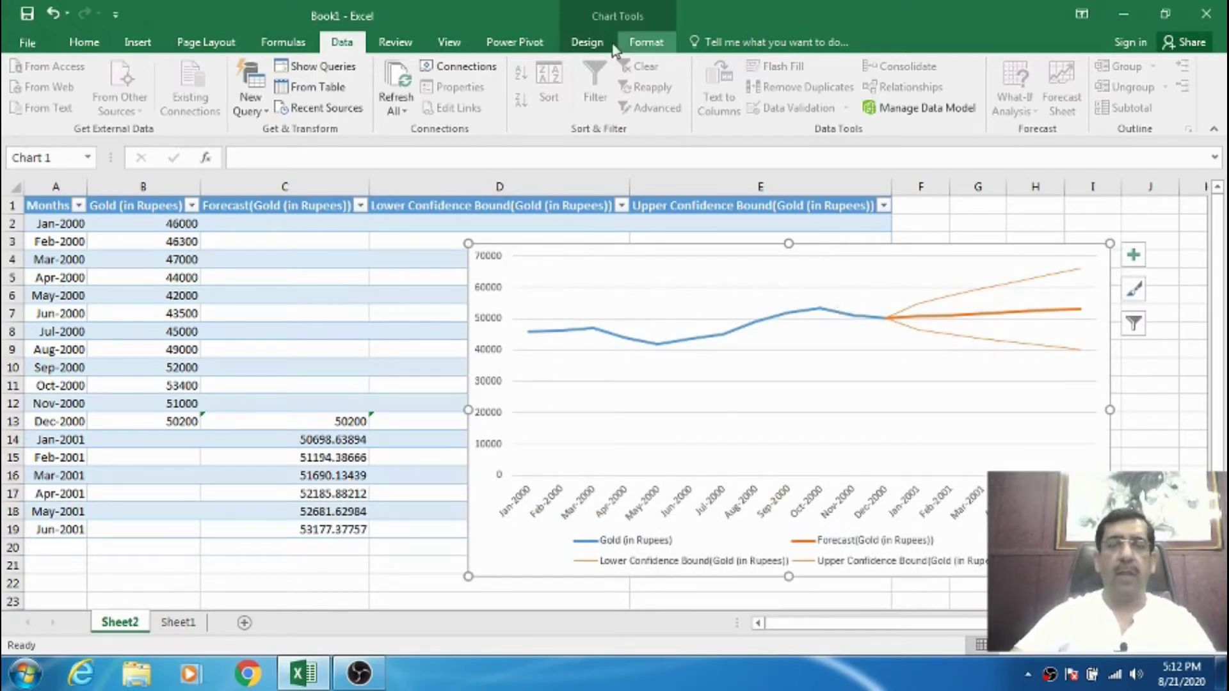
# Apply the second preset chart style, with a grey background and labelled round markers, to the forecast chart and extend its lower-left corner to about row 22.
pyautogui.click(592, 44)
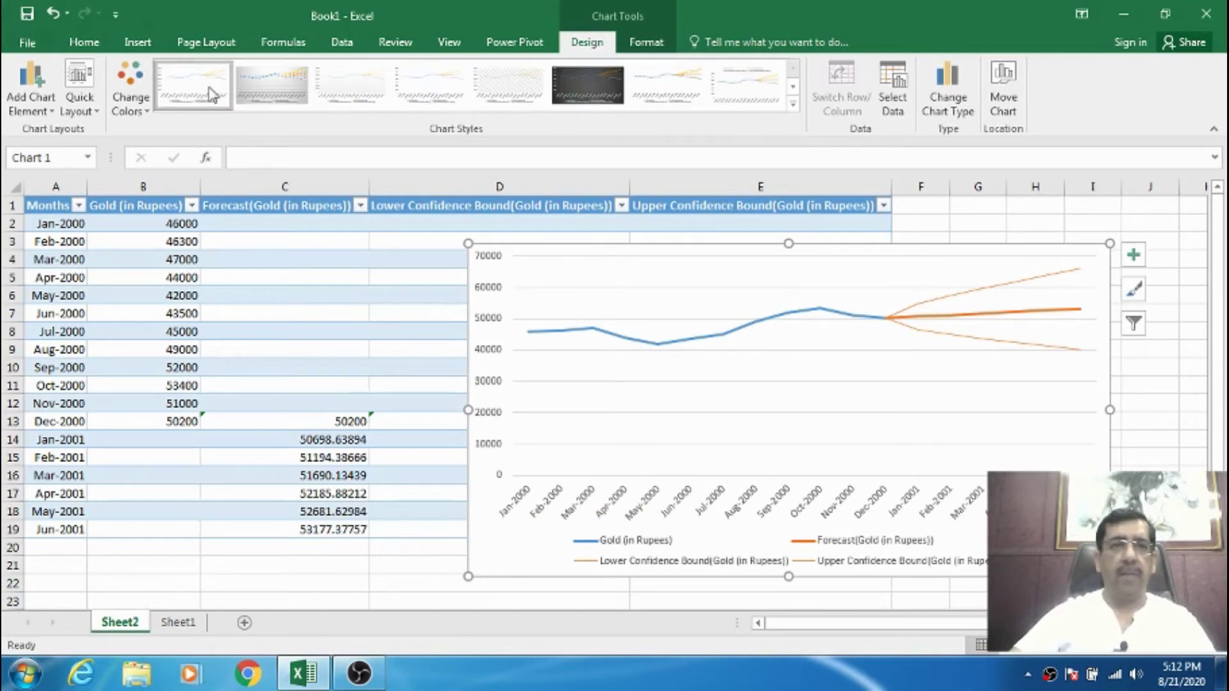
pyautogui.click(208, 93)
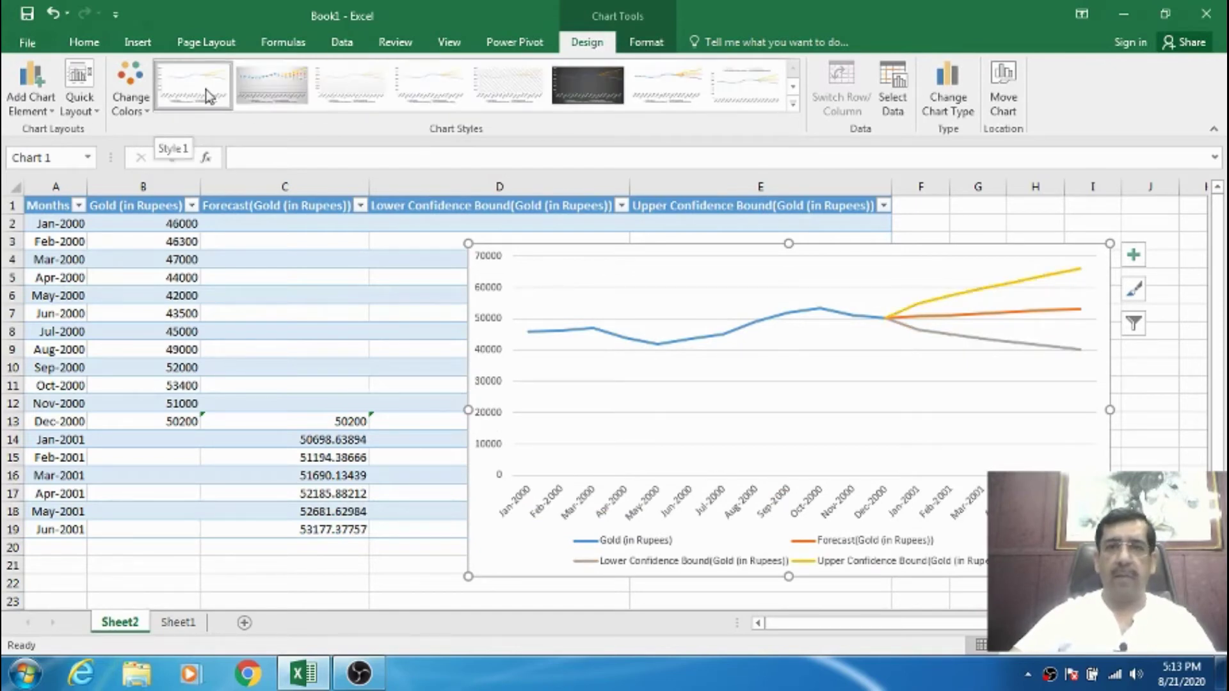
pyautogui.click(273, 96)
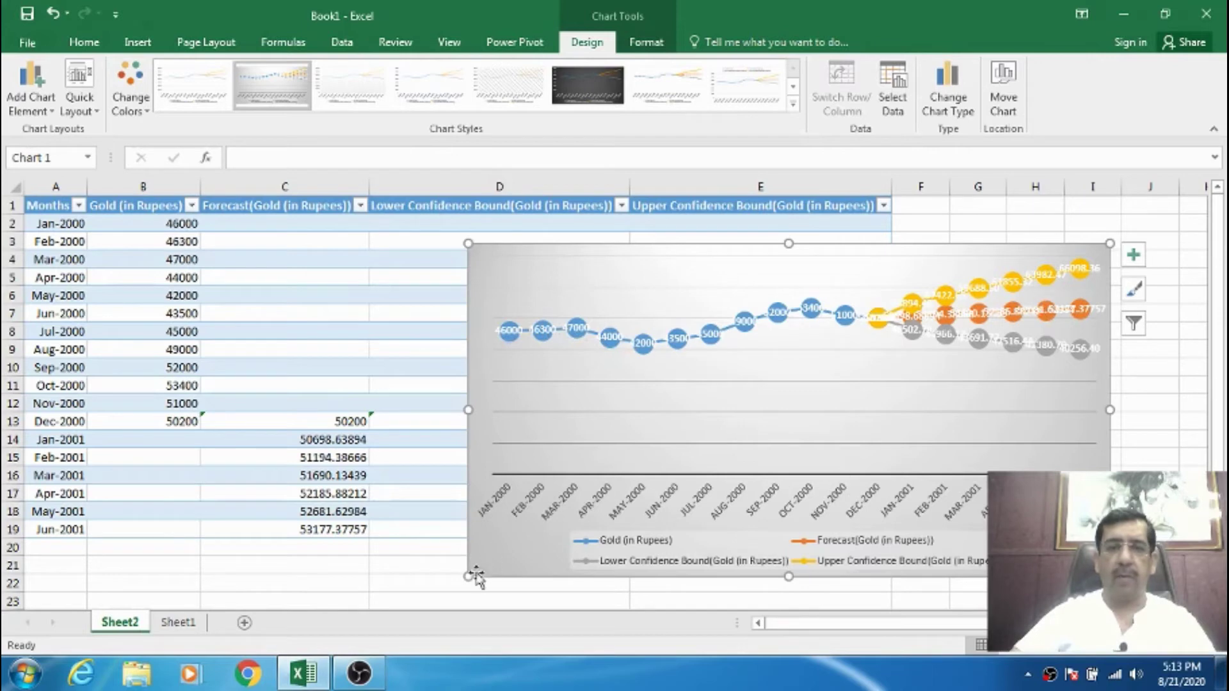
pyautogui.moveTo(469, 577); pyautogui.dragTo(418, 591)
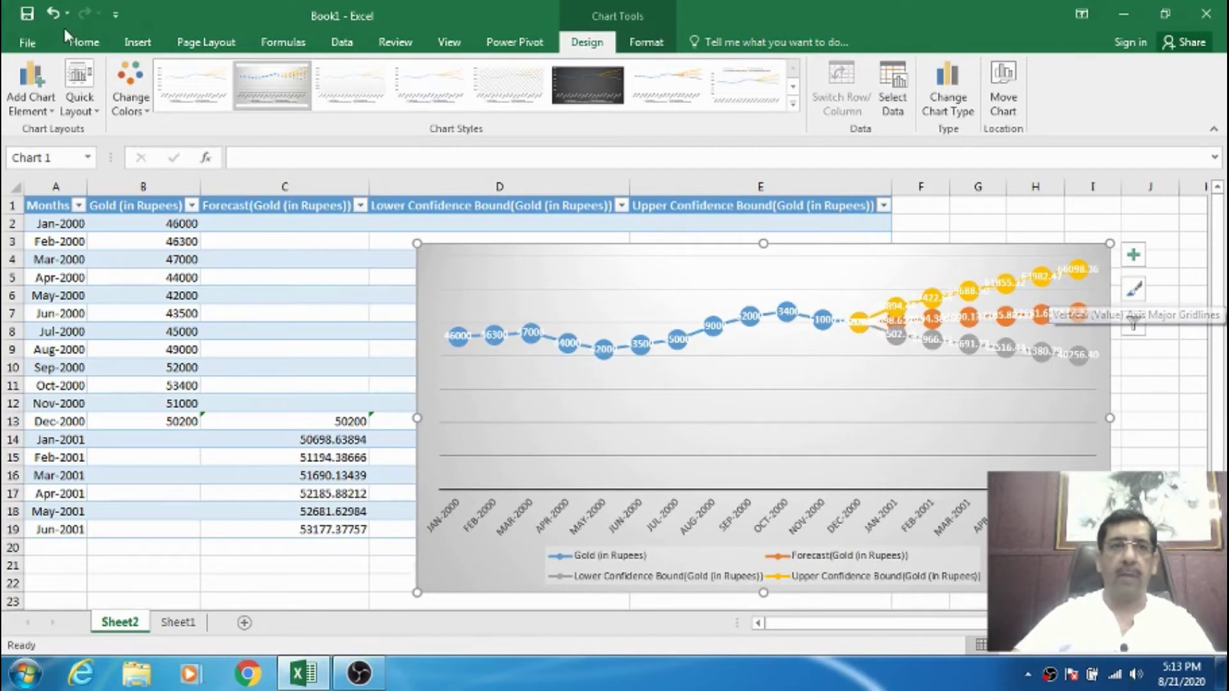
pyautogui.click(84, 42)
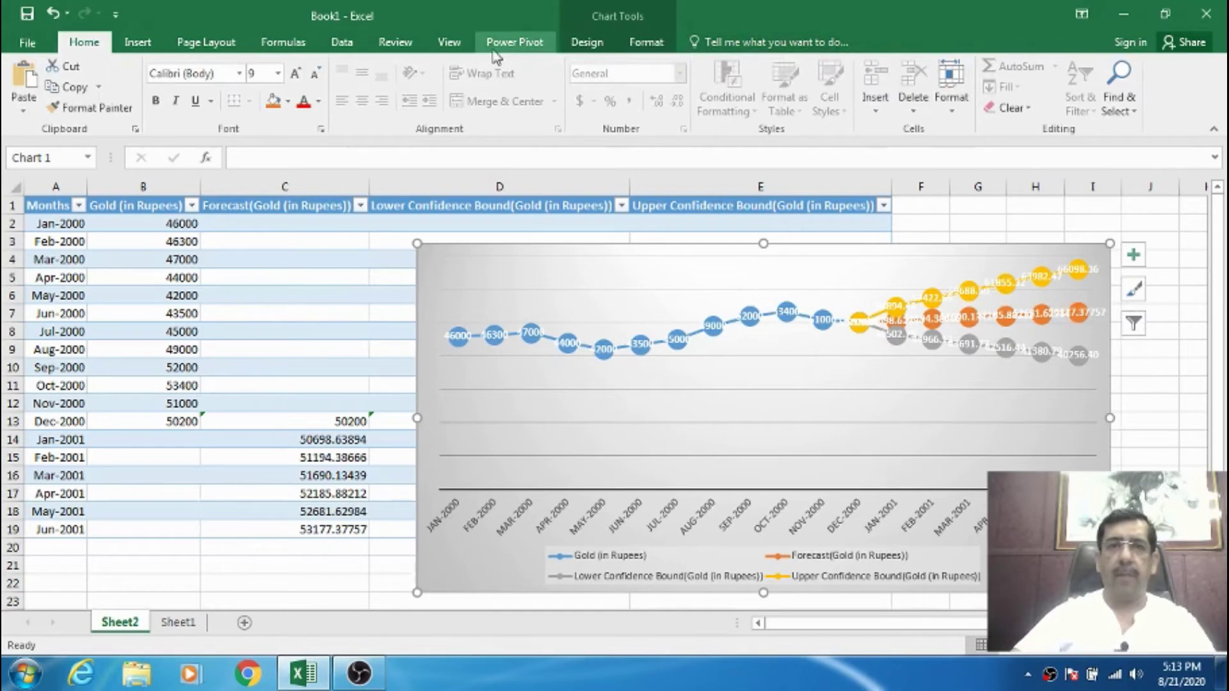
pyautogui.click(343, 42)
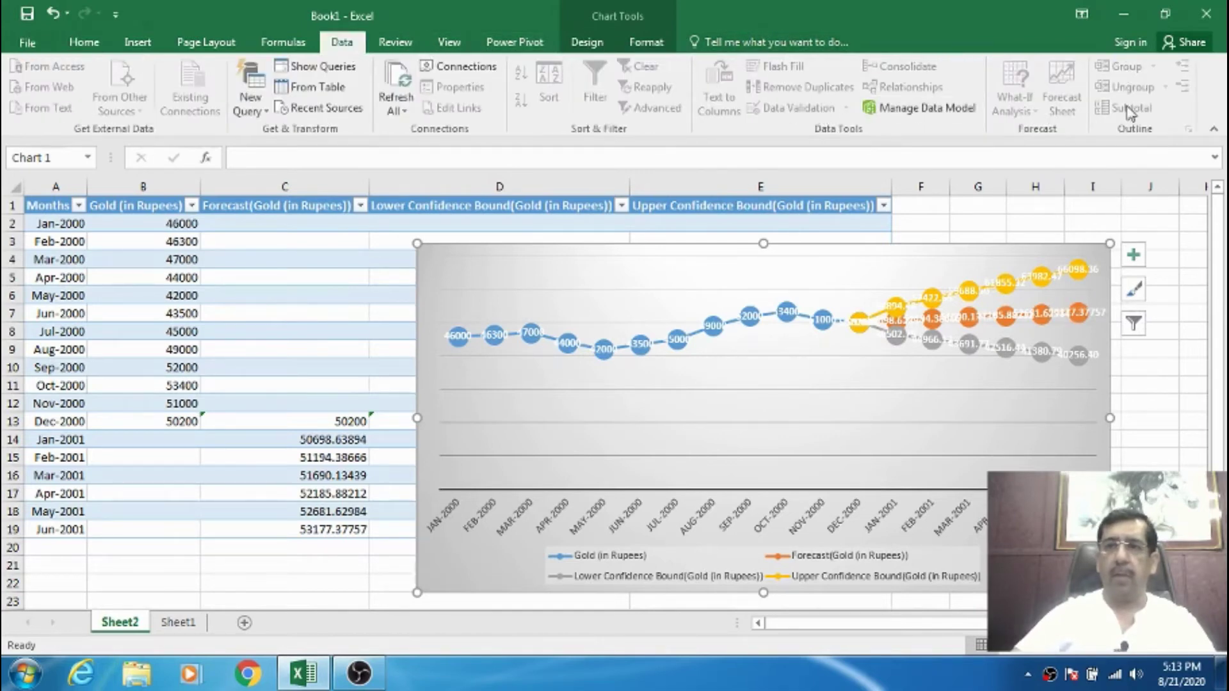
# Create a new blank workbook.
pyautogui.click(28, 42)
pyautogui.click(38, 122)
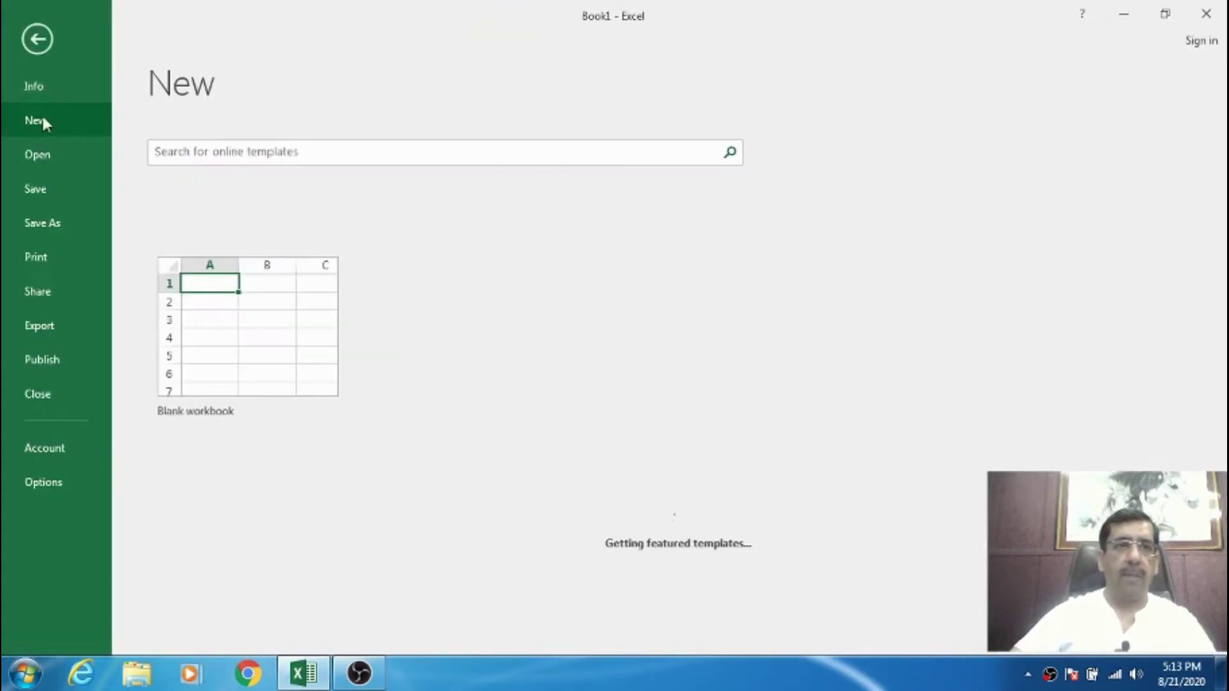
pyautogui.click(275, 301)
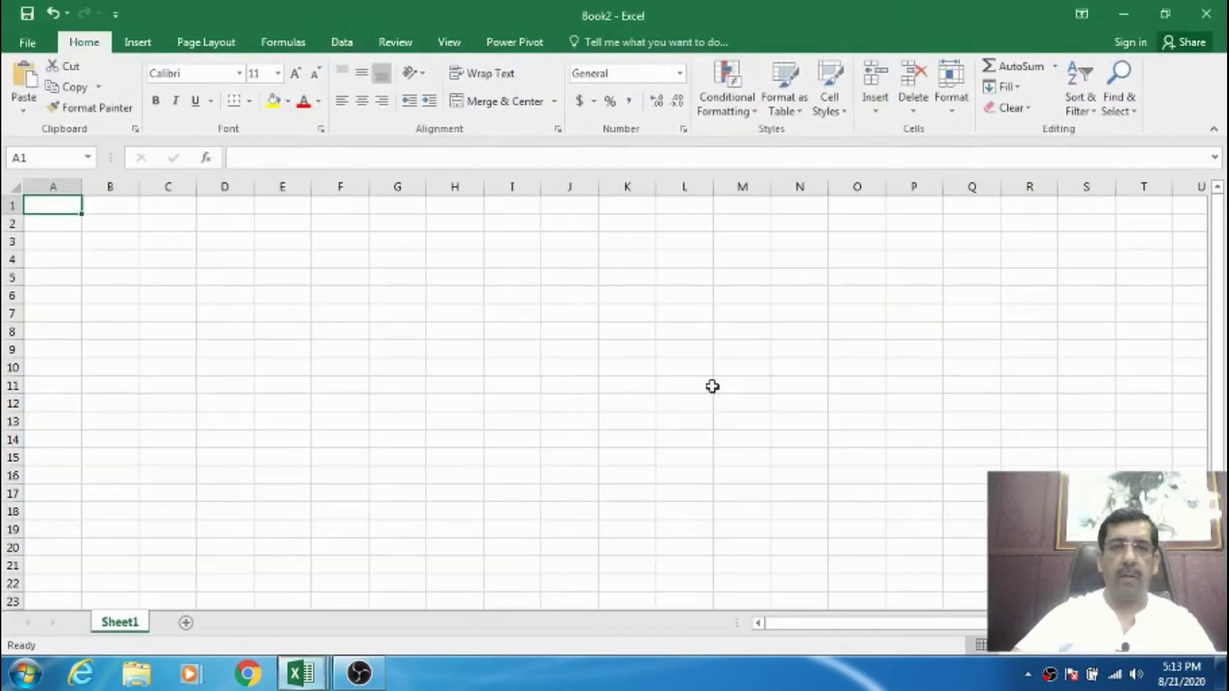
# Enter the column headers Names, Desig, State and Salary in cells A1 to D1.
pyautogui.click(108, 206)
pyautogui.click(47, 206)
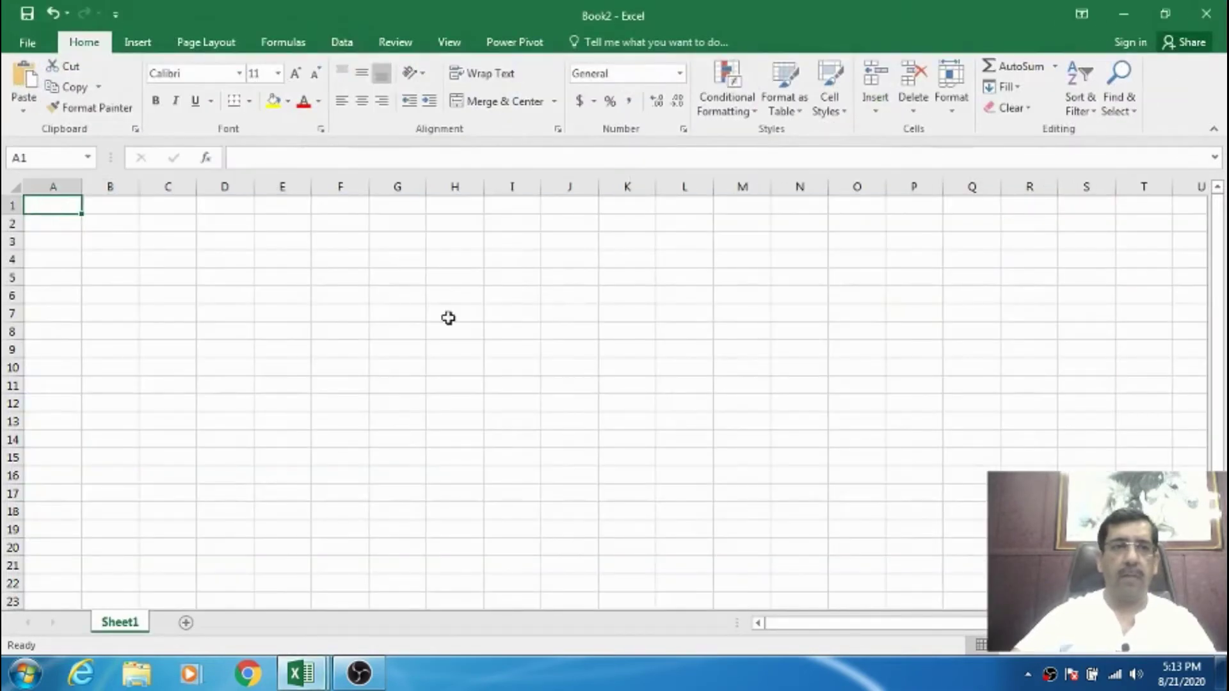
pyautogui.write('Names')
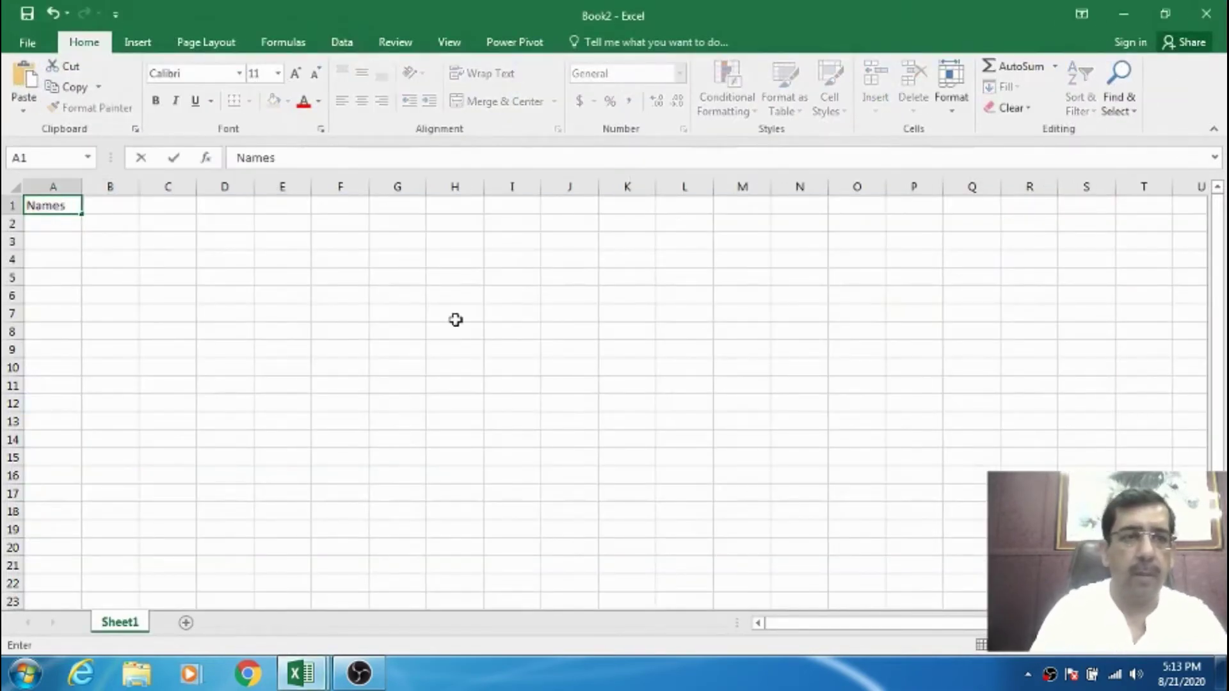
pyautogui.press('Tab')
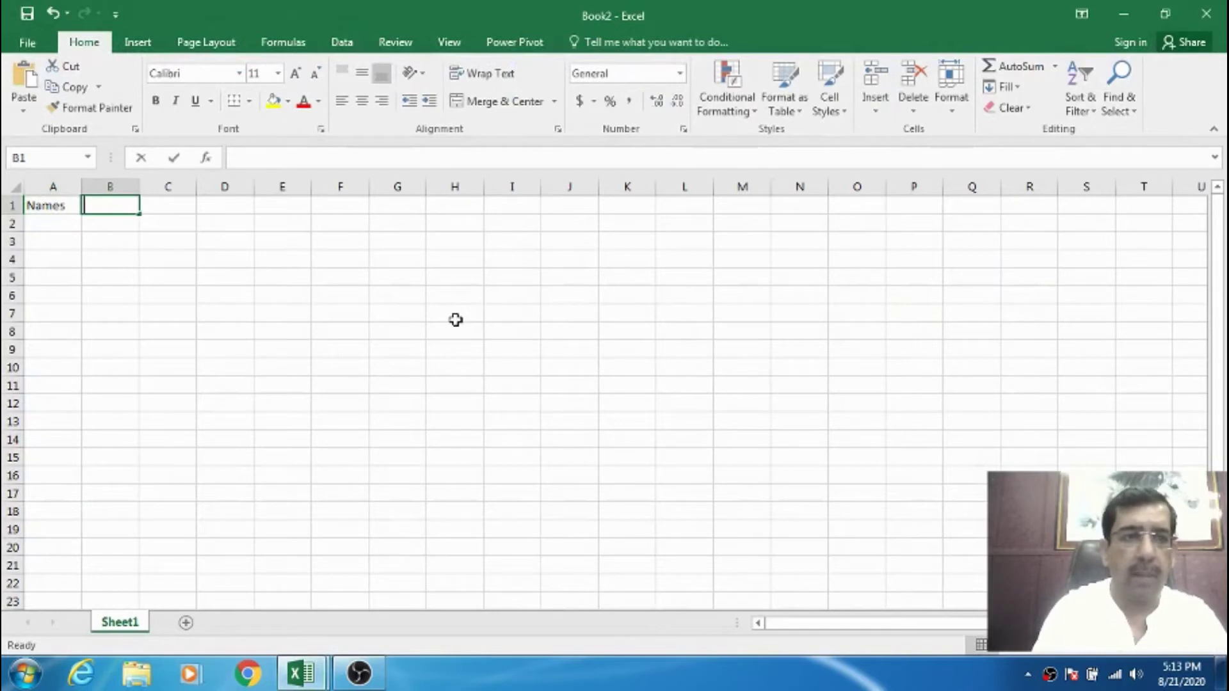
pyautogui.write('Desig')
pyautogui.press('Tab')
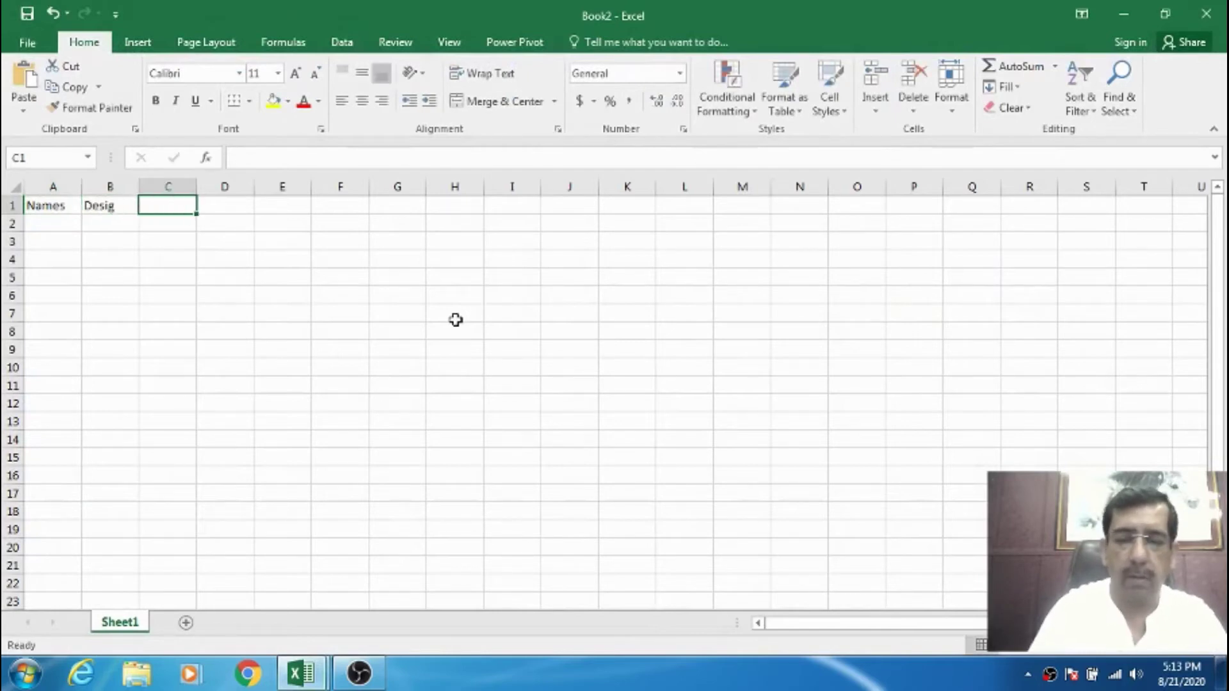
pyautogui.write('State')
pyautogui.press('Tab')
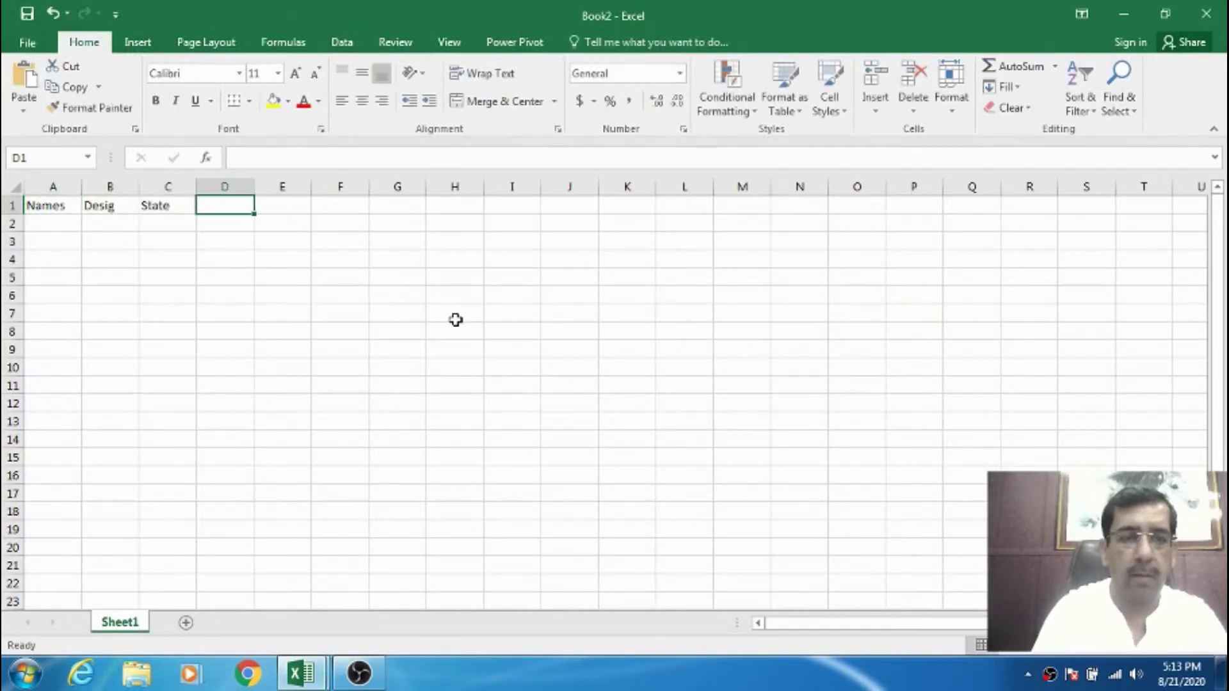
pyautogui.write('Salary')
pyautogui.hotkey('ctrl', 'Return')
pyautogui.press('Return')
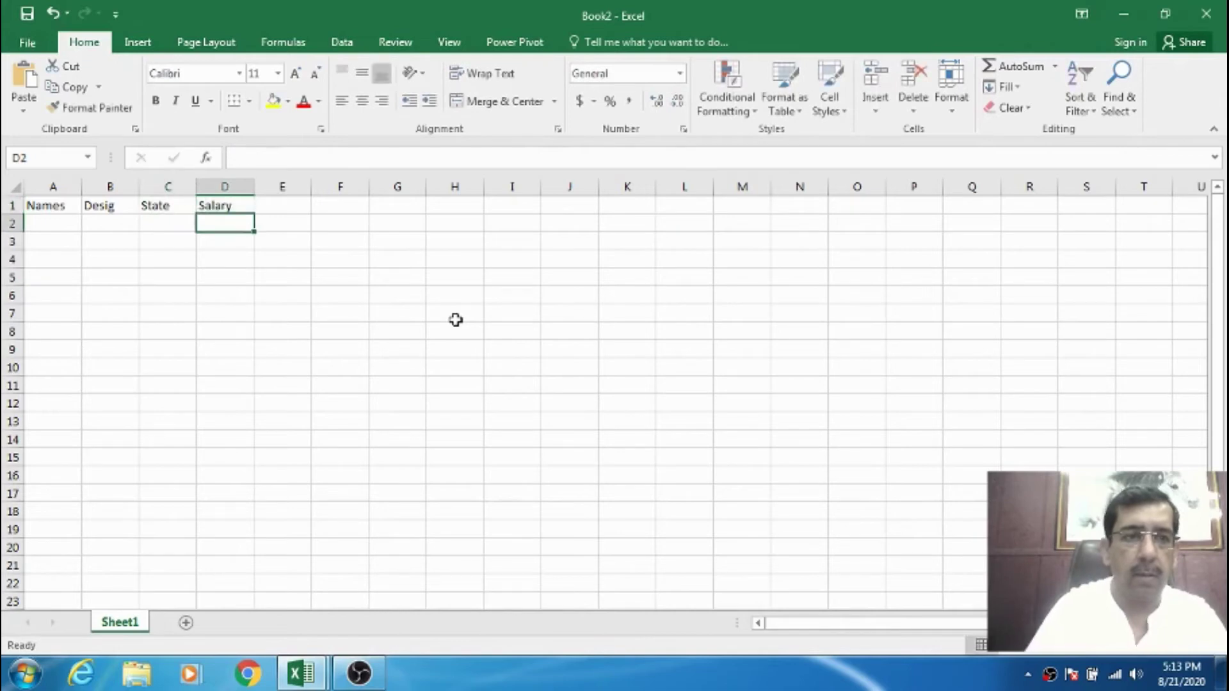
# Enter three different sample first names in cells A2 to A4 and widen columns A to D.
pyautogui.press('Home')
pyautogui.write('R')
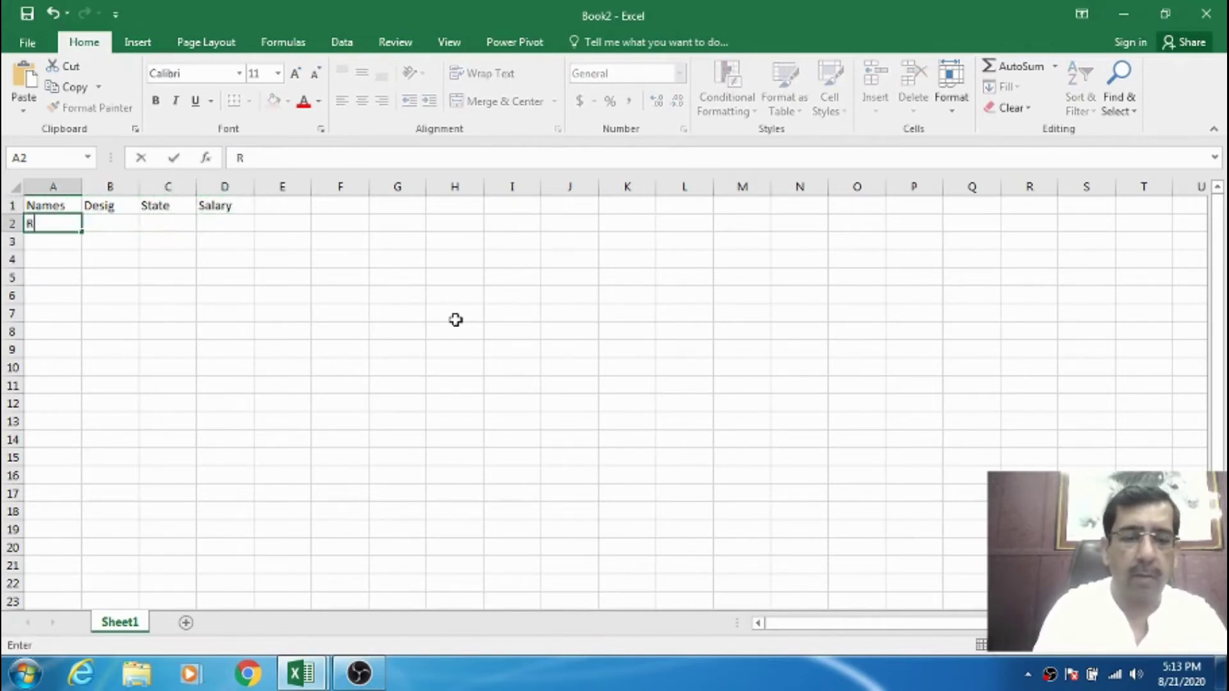
pyautogui.press('Return')
pyautogui.write('Shyam')
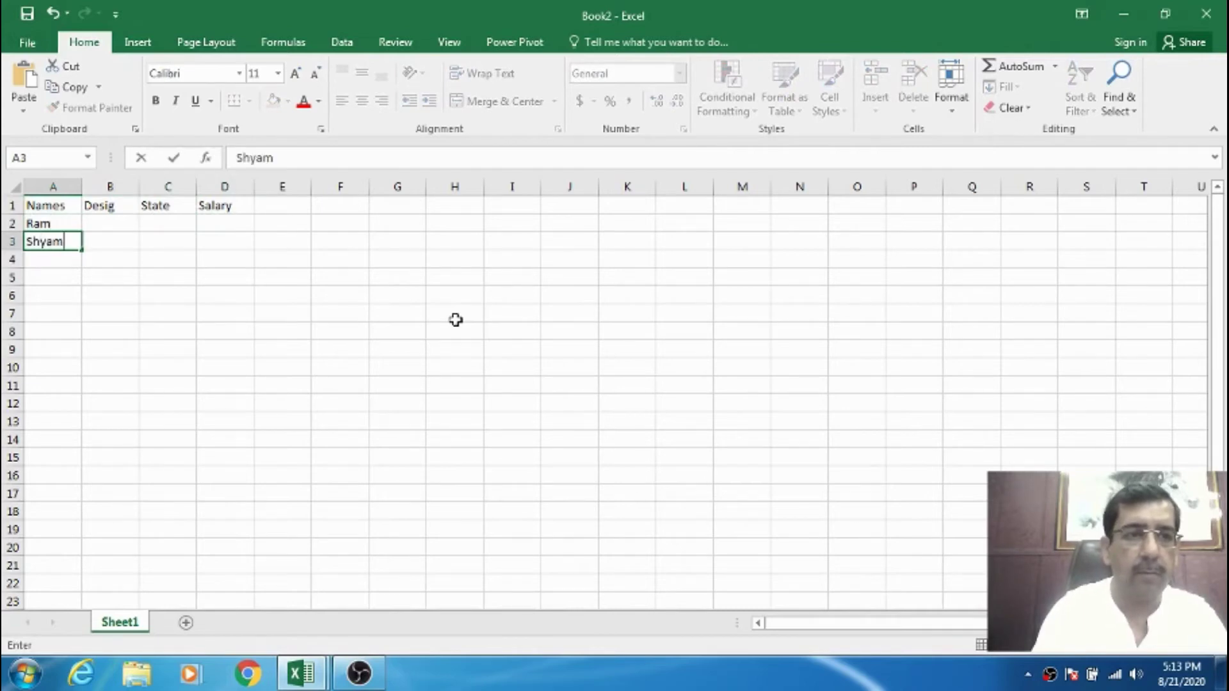
pyautogui.press('Return')
pyautogui.write('<')
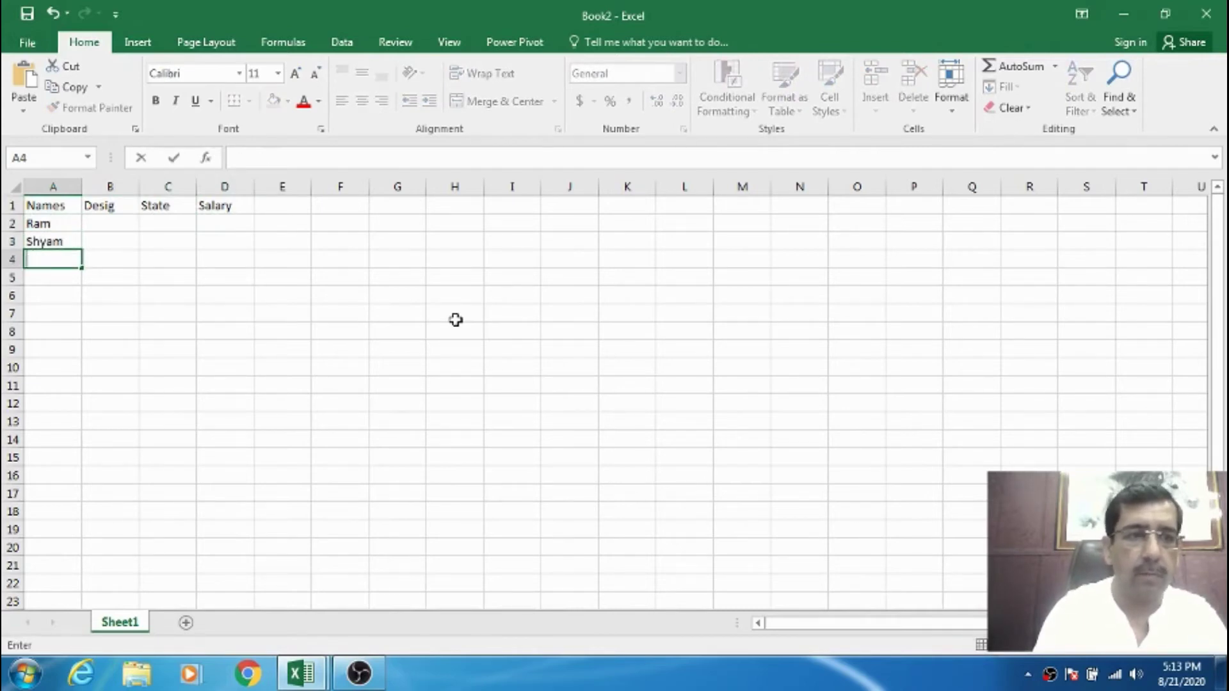
pyautogui.write('ohan')
pyautogui.press('Return')
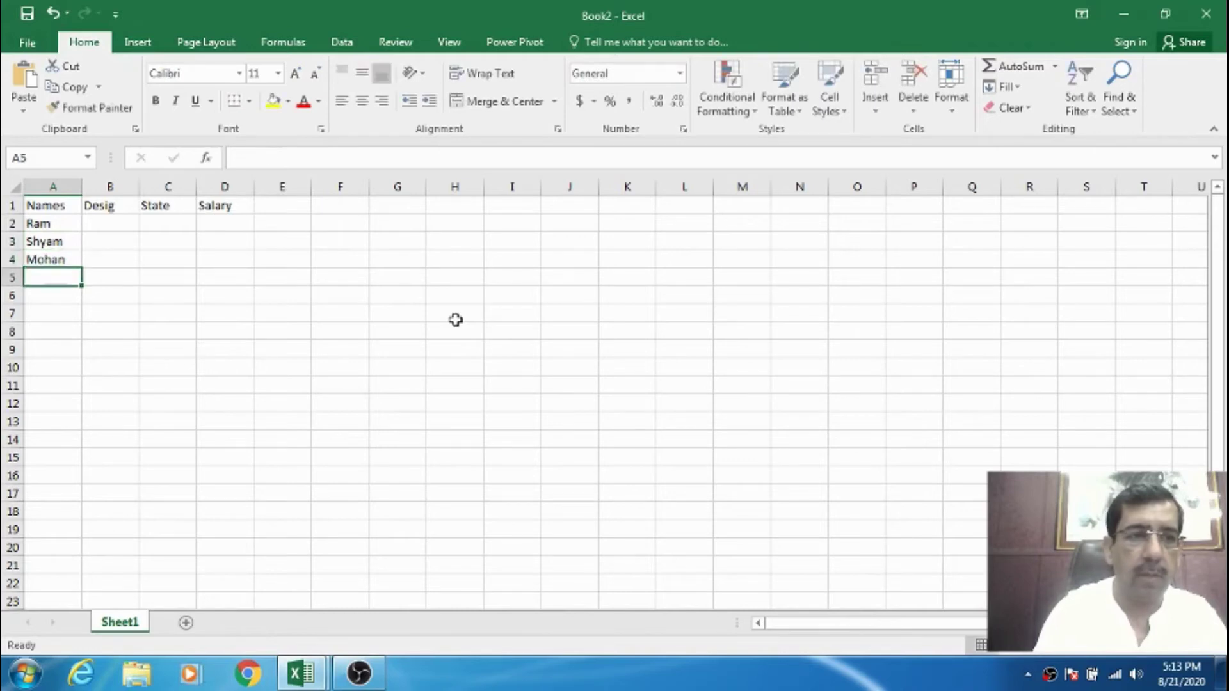
pyautogui.press('Up')
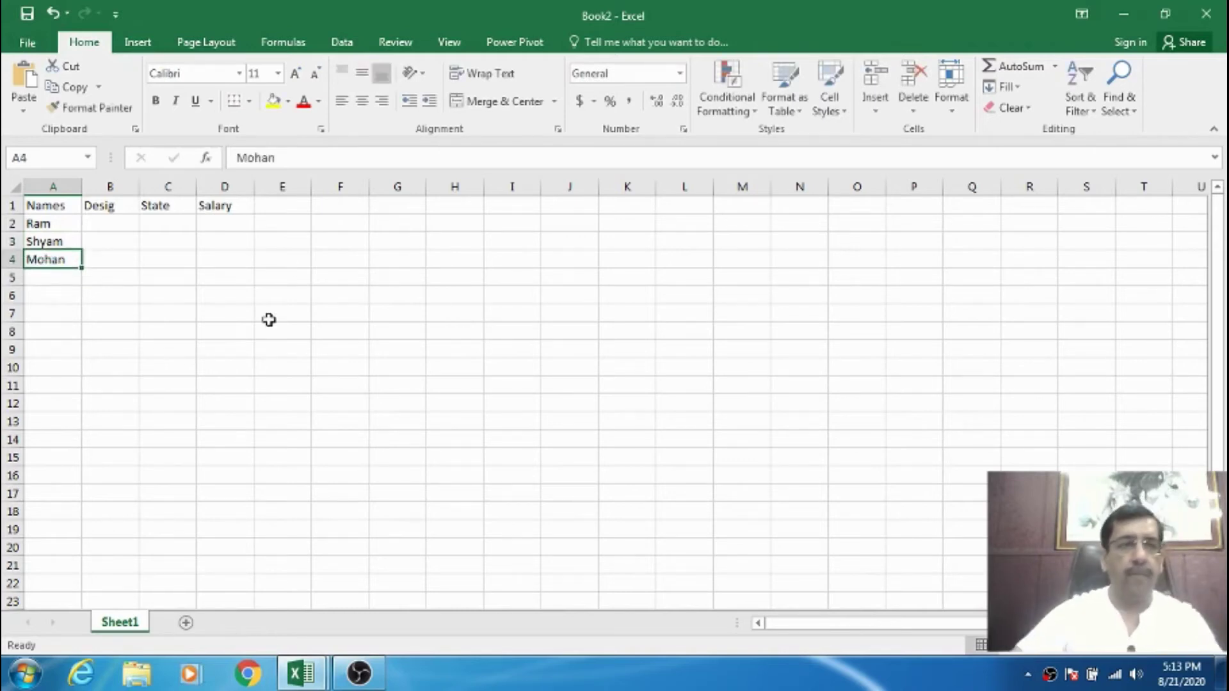
pyautogui.moveTo(83, 185); pyautogui.dragTo(355, 186)
# Repeat the second, third and first sample names in cells A5 to A7 of the Names column.
pyautogui.click(76, 280)
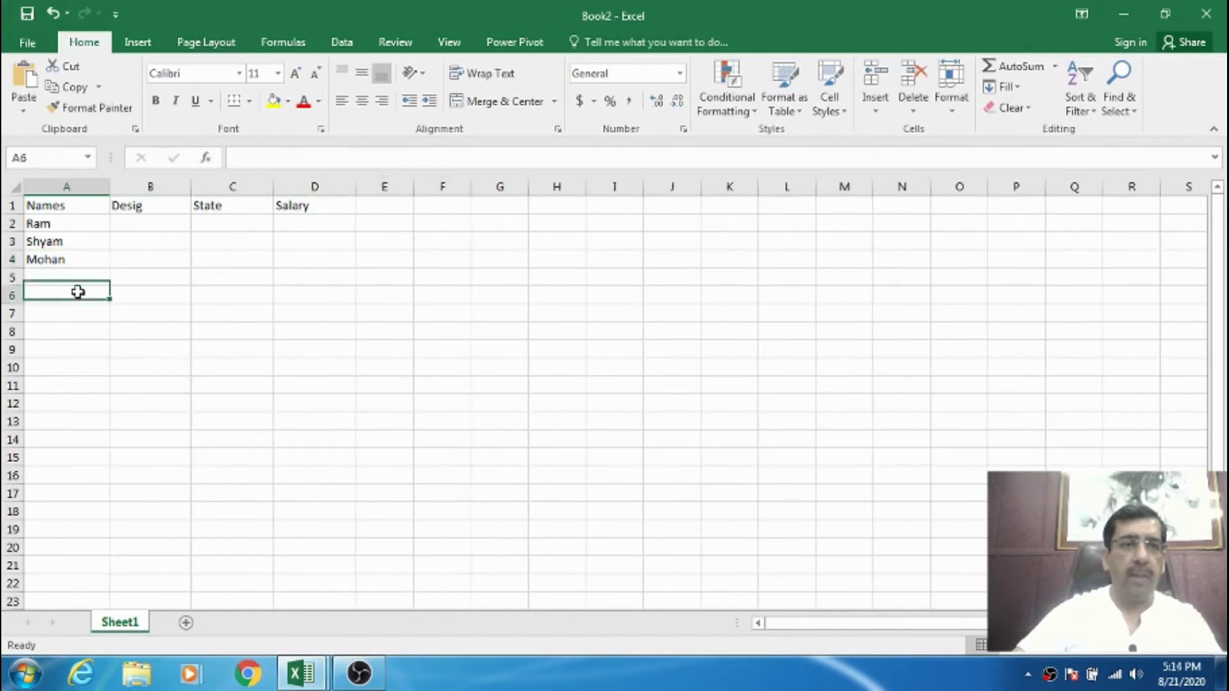
pyautogui.write('shyam')
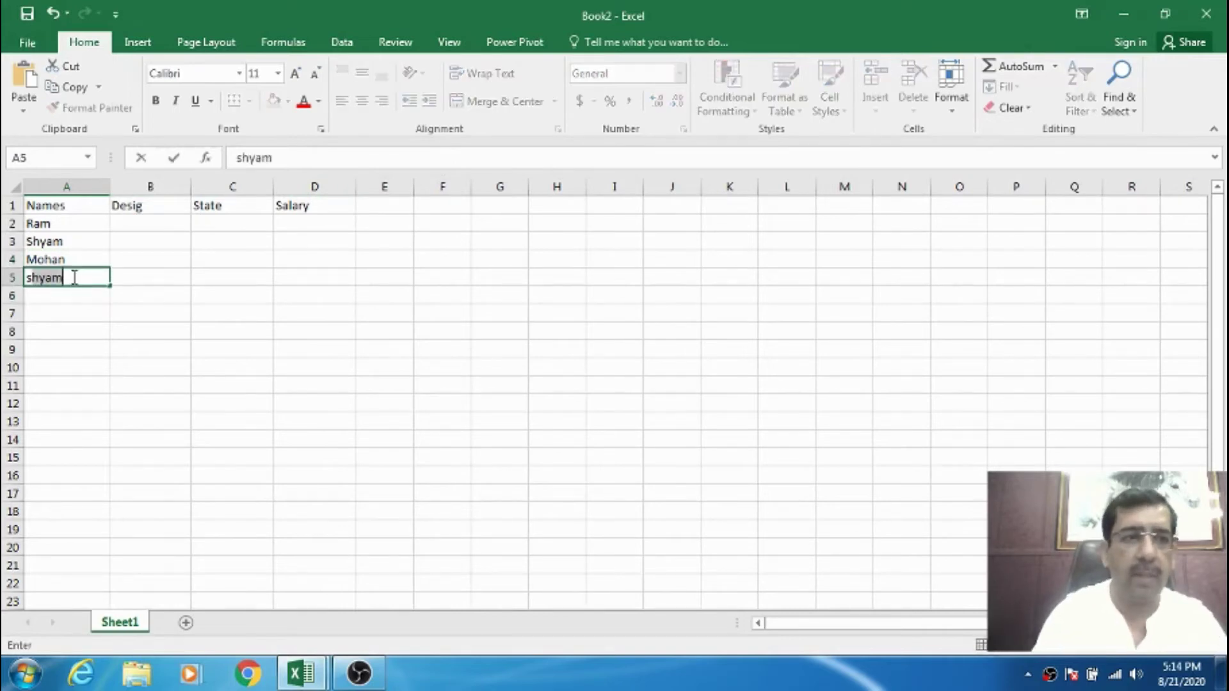
pyautogui.press('Return')
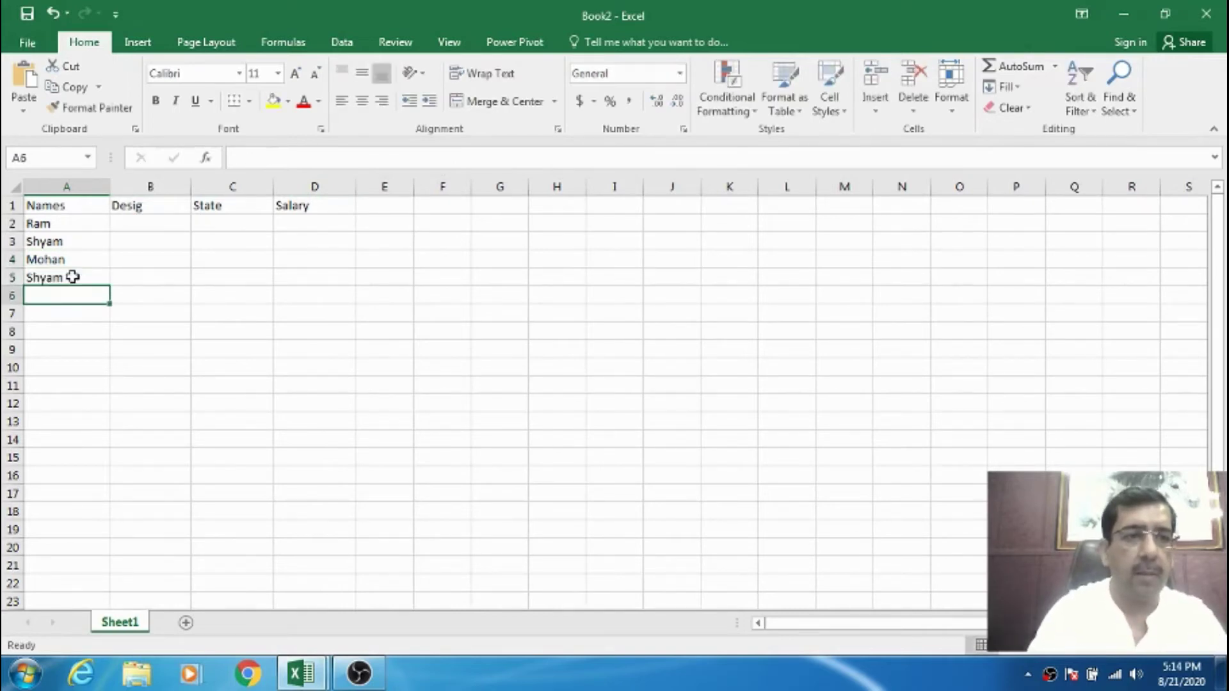
pyautogui.write('Mohan')
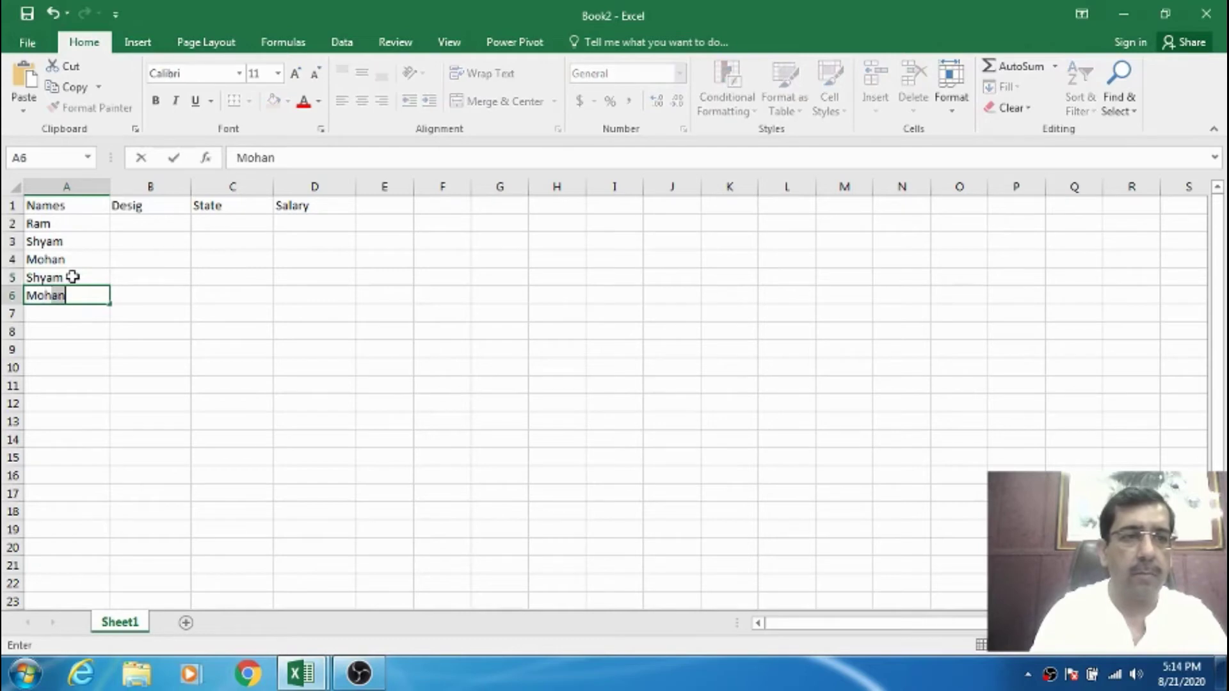
pyautogui.press('Return')
pyautogui.write('Raj')
pyautogui.press('BackSpace')
pyautogui.press('BackSpace')
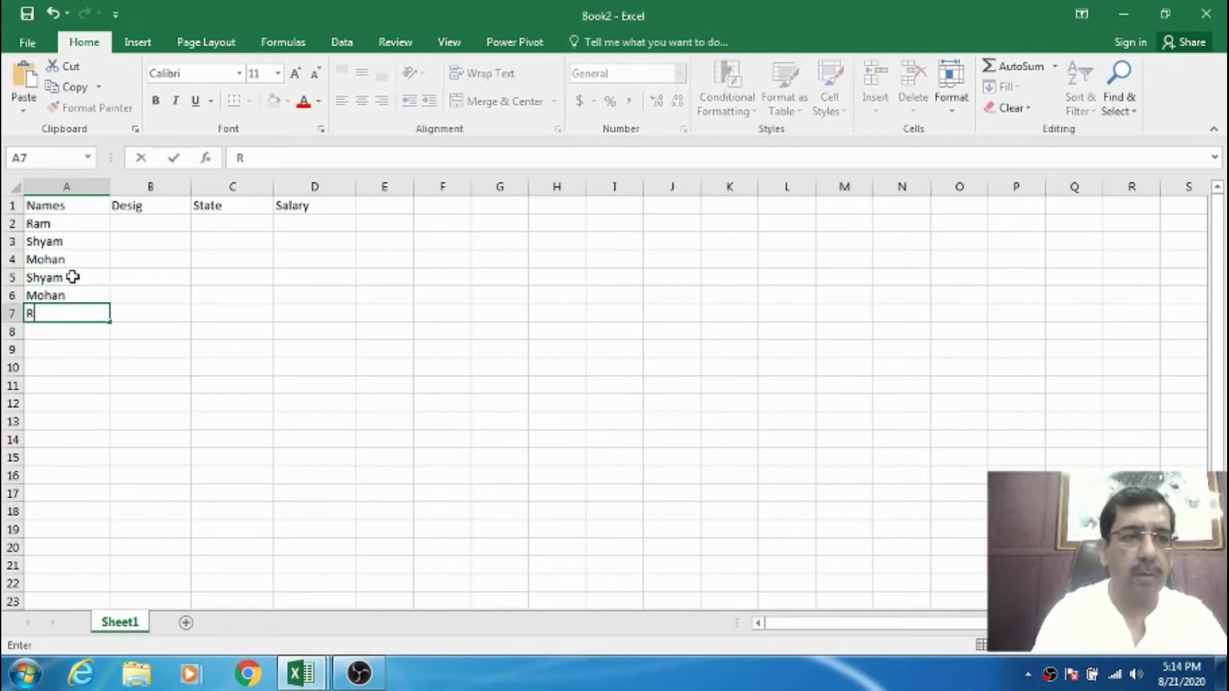
pyautogui.write('am')
pyautogui.press('Return')
# Fill cells A8 to A11 with the second and third sample names, alternating twice.
pyautogui.write('shyam')
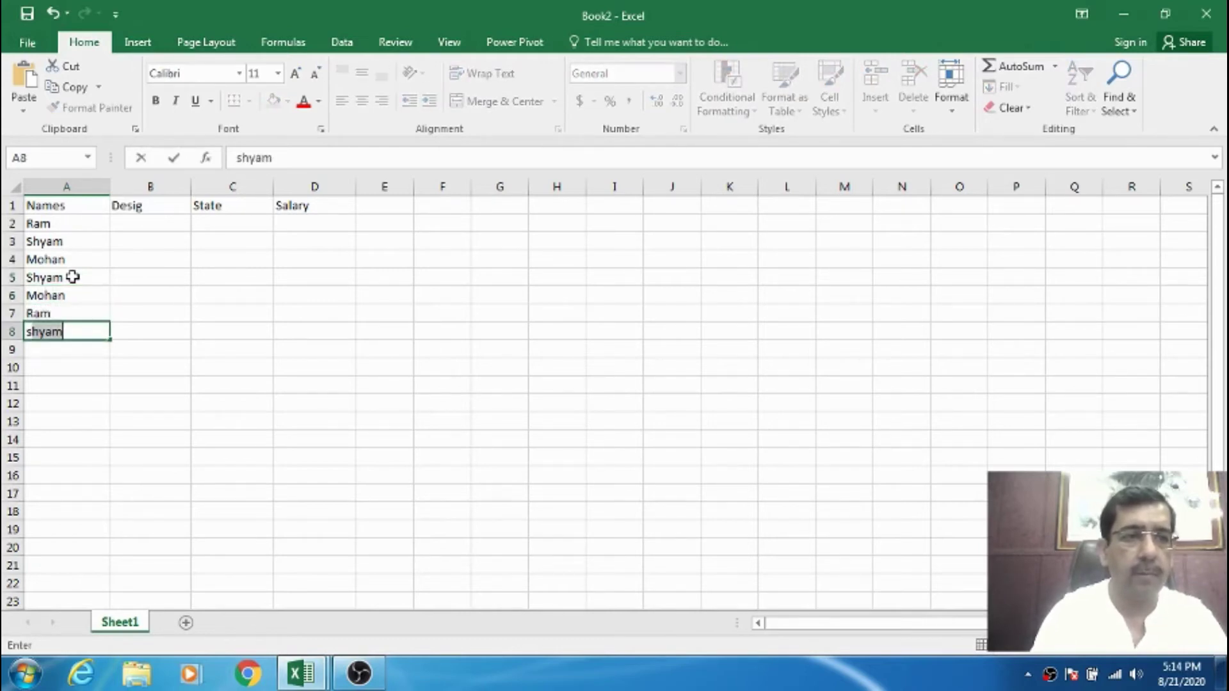
pyautogui.press('Return')
pyautogui.write('m[')
pyautogui.write('ohan')
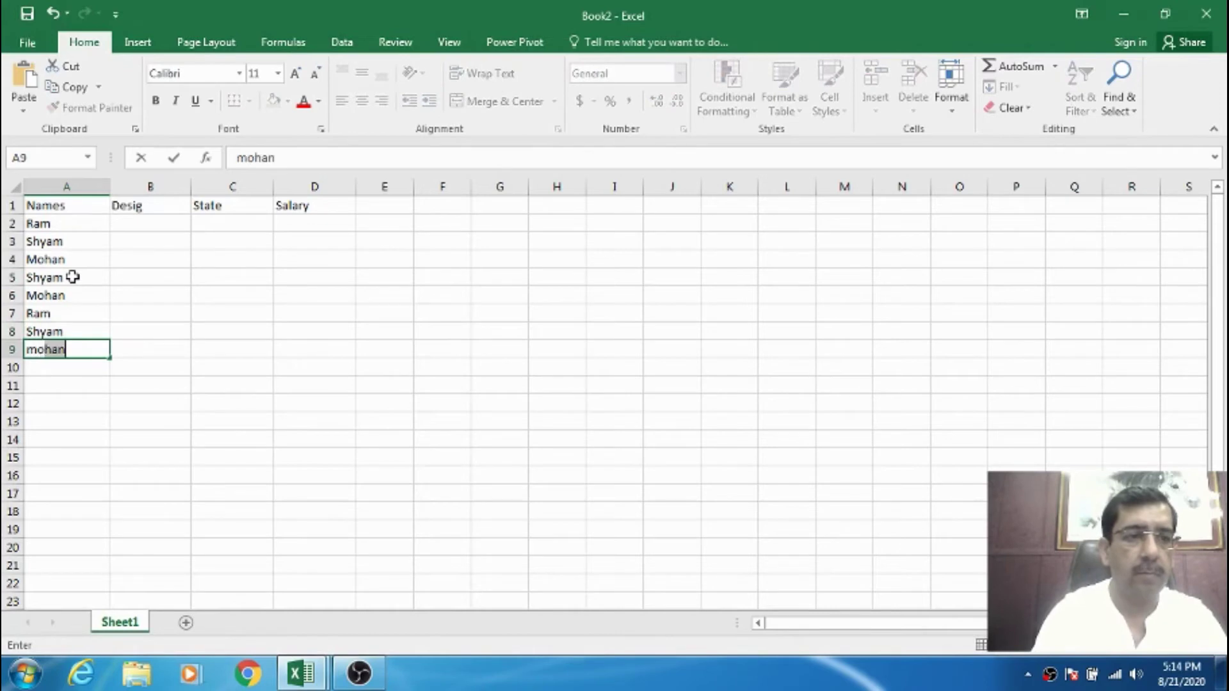
pyautogui.press('Return')
pyautogui.write('shyam')
pyautogui.hotkey('ctrl', 'Return')
pyautogui.press('Return')
pyautogui.write('mohan')
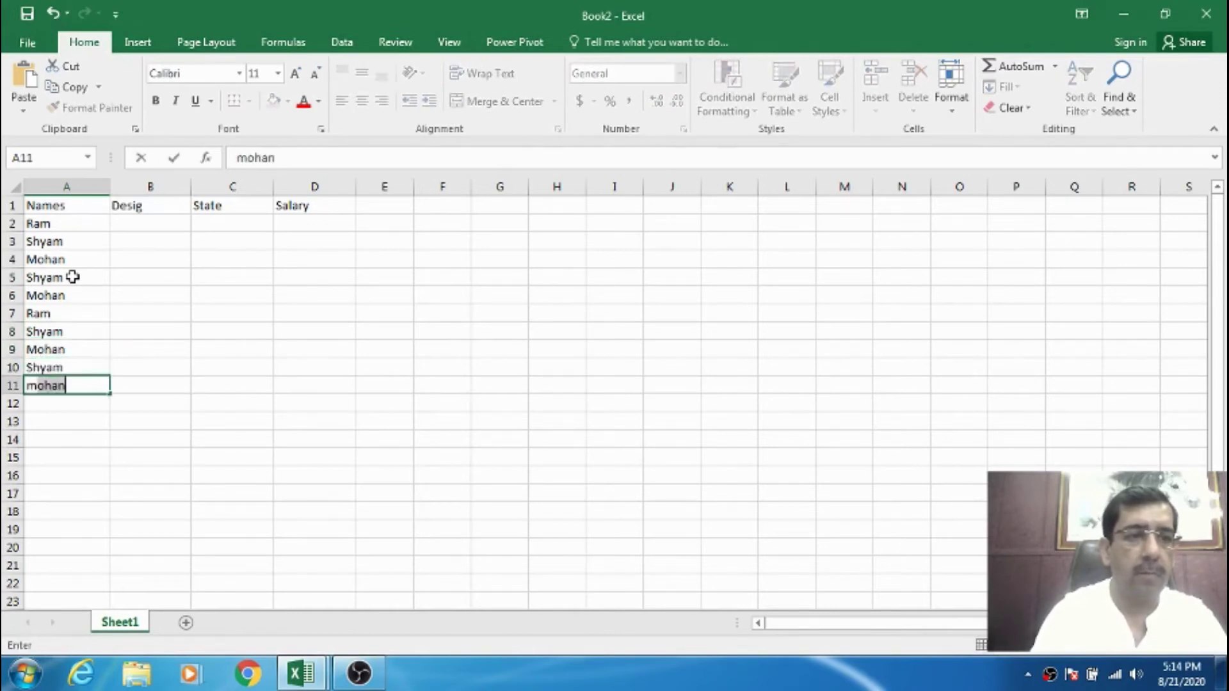
pyautogui.press('Return')
# Fill cells A12 to A16 with the first, second, third, first and second sample names.
pyautogui.write('ram')
pyautogui.press('Return')
pyautogui.write('shyam')
pyautogui.press('Return')
pyautogui.write('mohan')
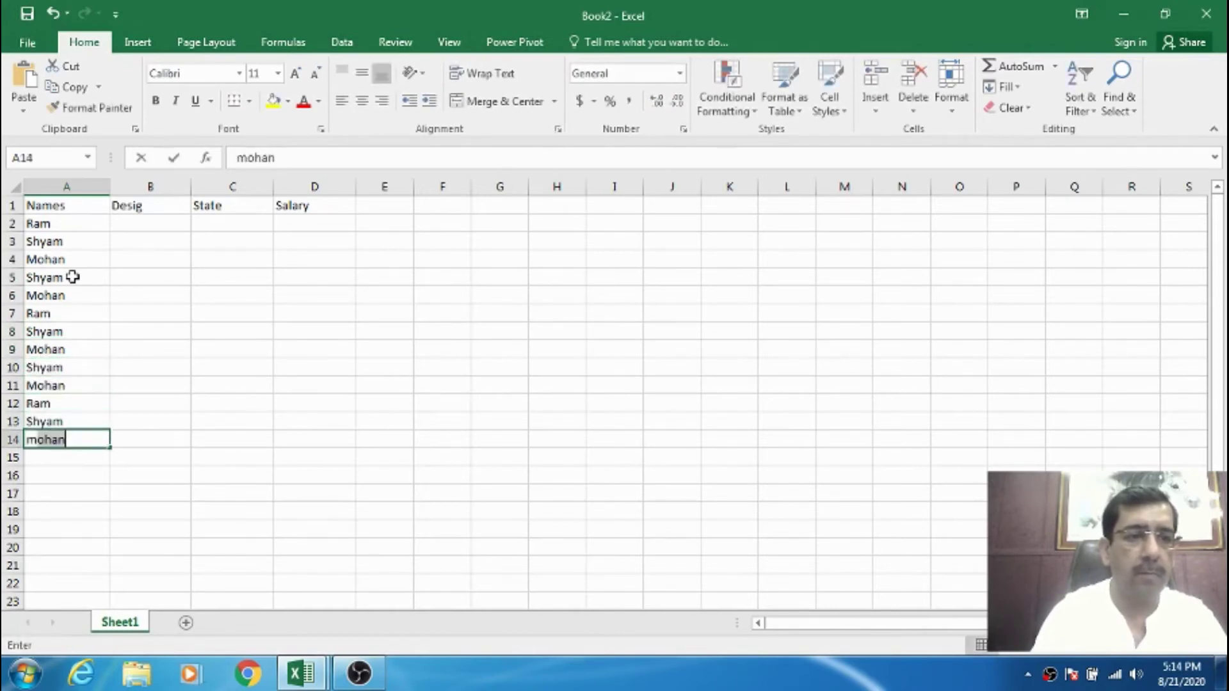
pyautogui.press('Return')
pyautogui.write('ram')
pyautogui.press('Return')
pyautogui.write('shyam')
pyautogui.press('Return')
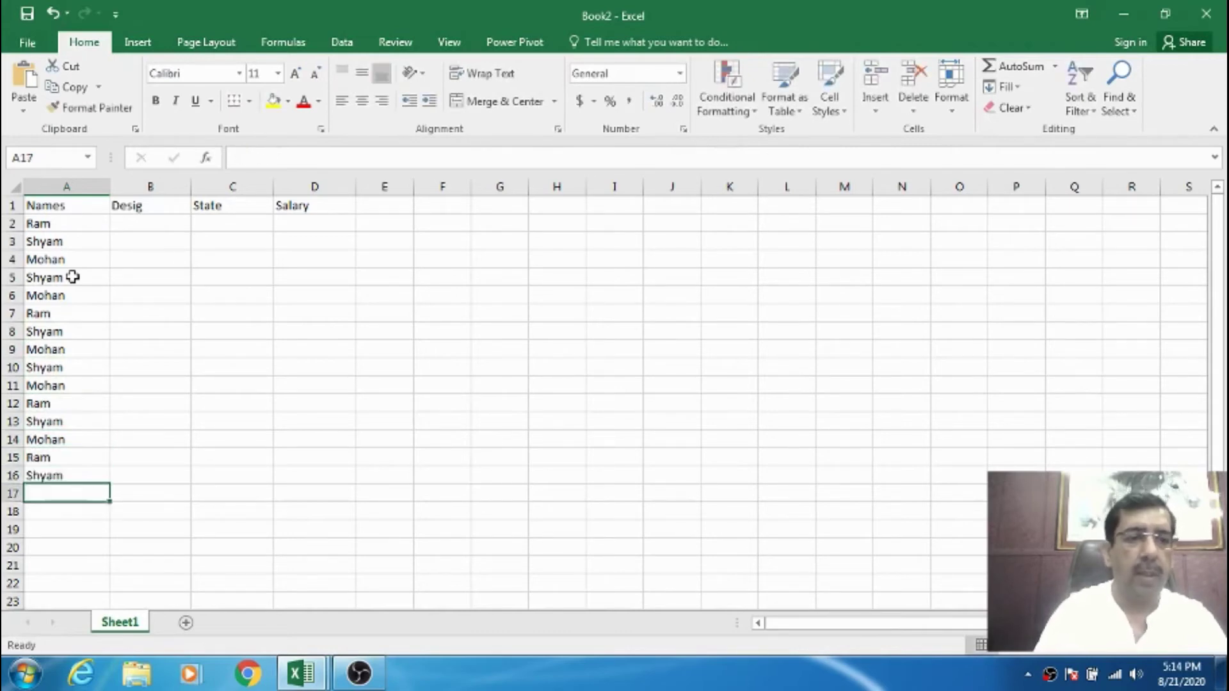
pyautogui.press('Up')
pyautogui.press('Up')
pyautogui.press('Up')
pyautogui.press('Up')
pyautogui.press('Up')
pyautogui.press('Up')
pyautogui.press('Up')
pyautogui.press('Up')
pyautogui.press('Up')
pyautogui.press('Up')
pyautogui.press('Up')
pyautogui.press('Up')
pyautogui.press('Up')
pyautogui.press('Up')
pyautogui.press('Up')
pyautogui.press('Up')
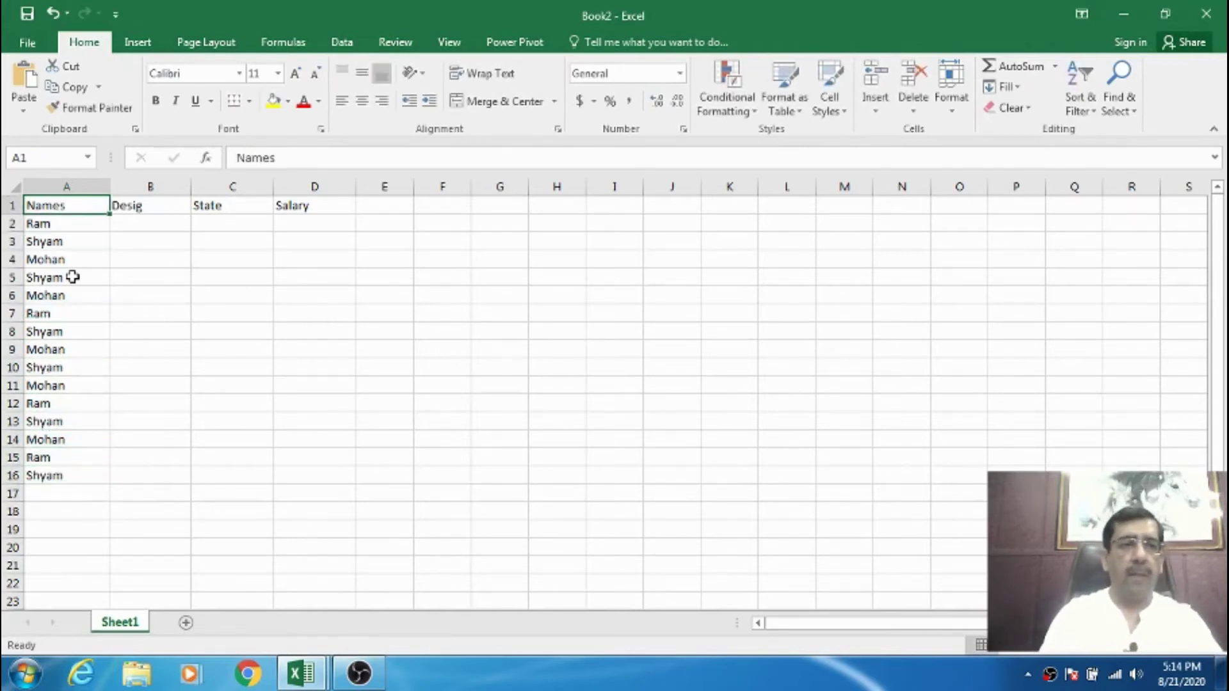
pyautogui.press('Down')
pyautogui.press('Down')
pyautogui.press('Down')
pyautogui.press('Up')
pyautogui.press('Up')
pyautogui.press('Up')
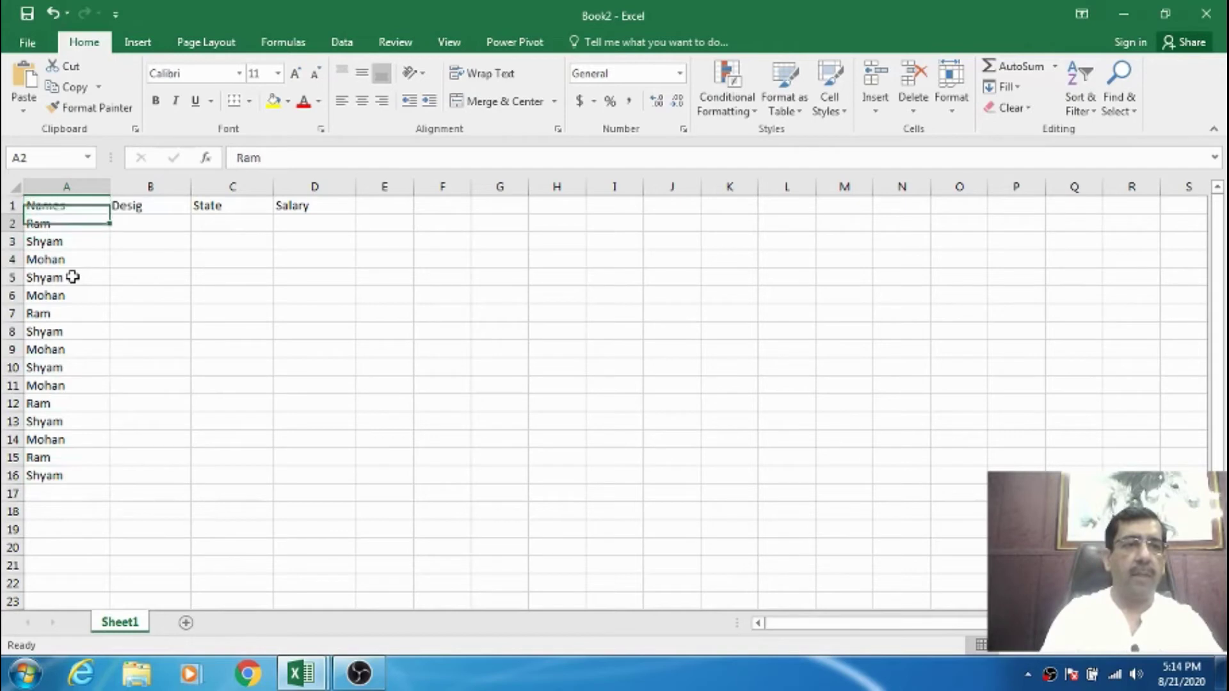
pyautogui.press('Down')
pyautogui.press('Down')
pyautogui.press('Up')
pyautogui.press('Up')
pyautogui.press('Down')
pyautogui.press('Down')
pyautogui.press('Down')
pyautogui.press('Down')
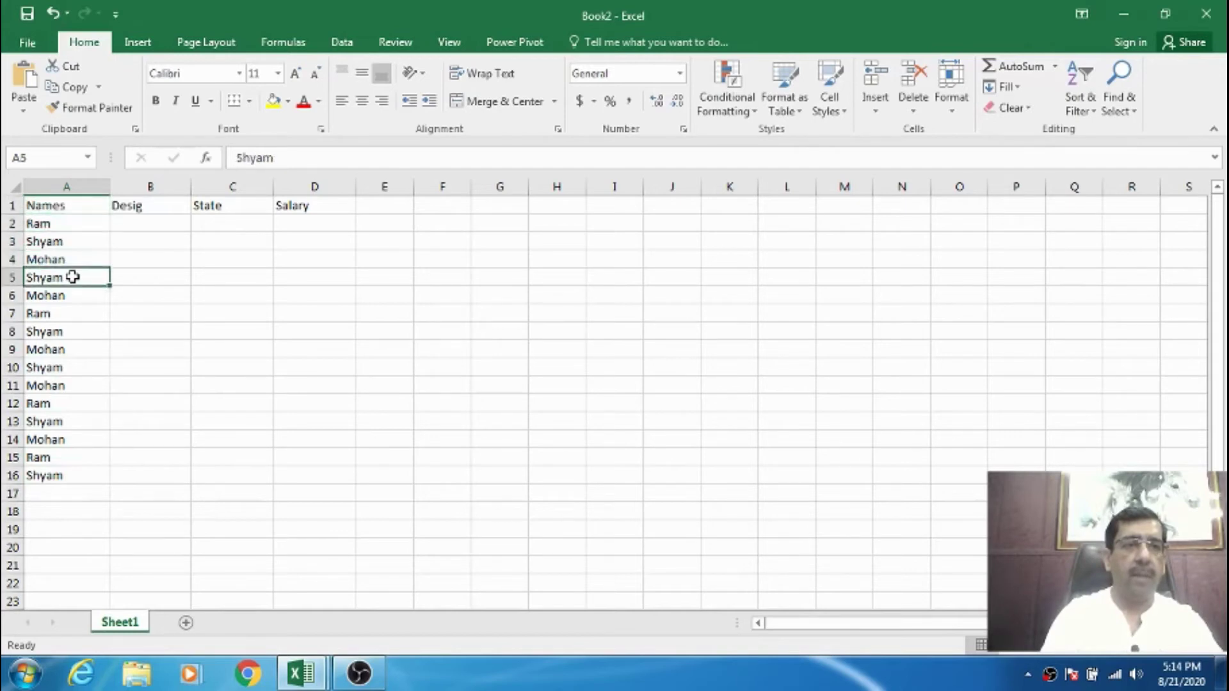
# Enter tv, fri and wm in cells B2 to B4 of the Desig column.
pyautogui.press('Up')
pyautogui.press('Up')
pyautogui.press('Up')
pyautogui.press('Right')
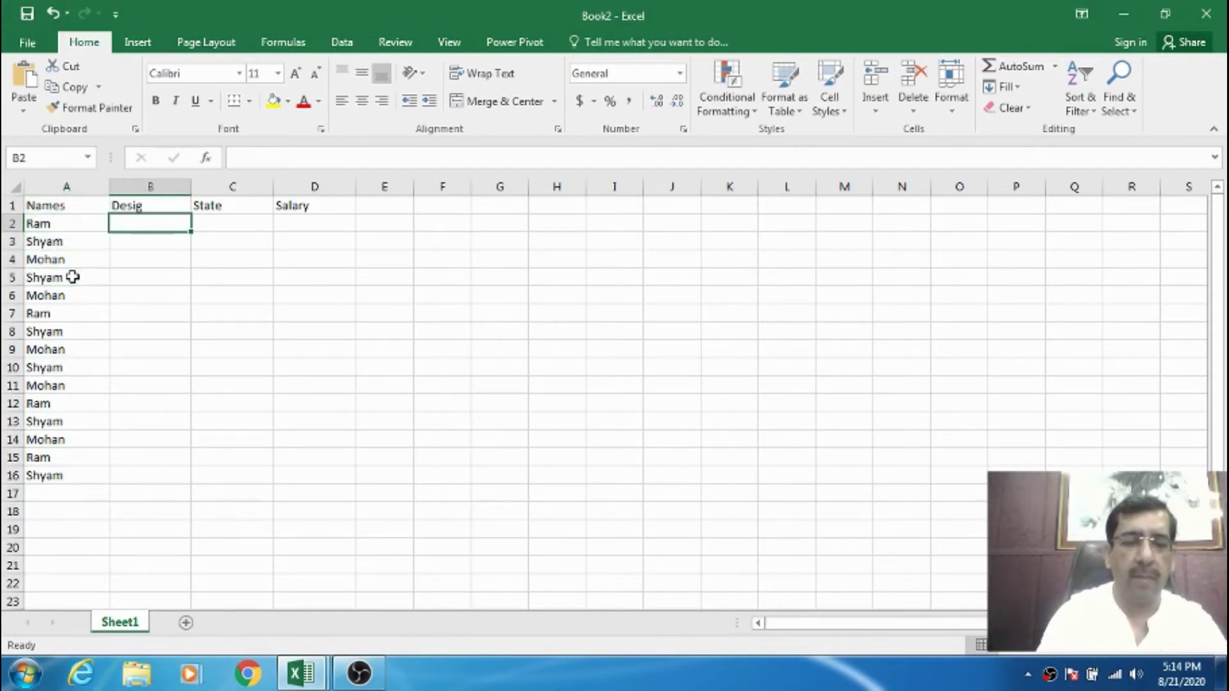
pyautogui.write('tv')
pyautogui.press('Return')
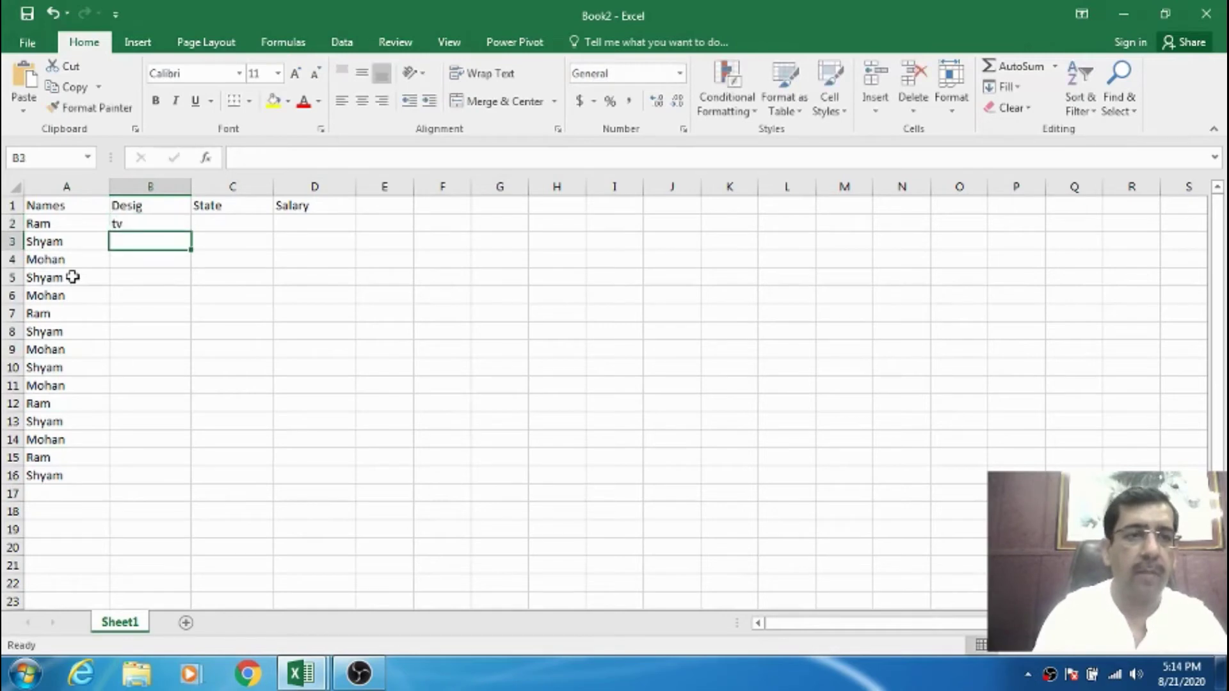
pyautogui.write('fri')
pyautogui.press('Return')
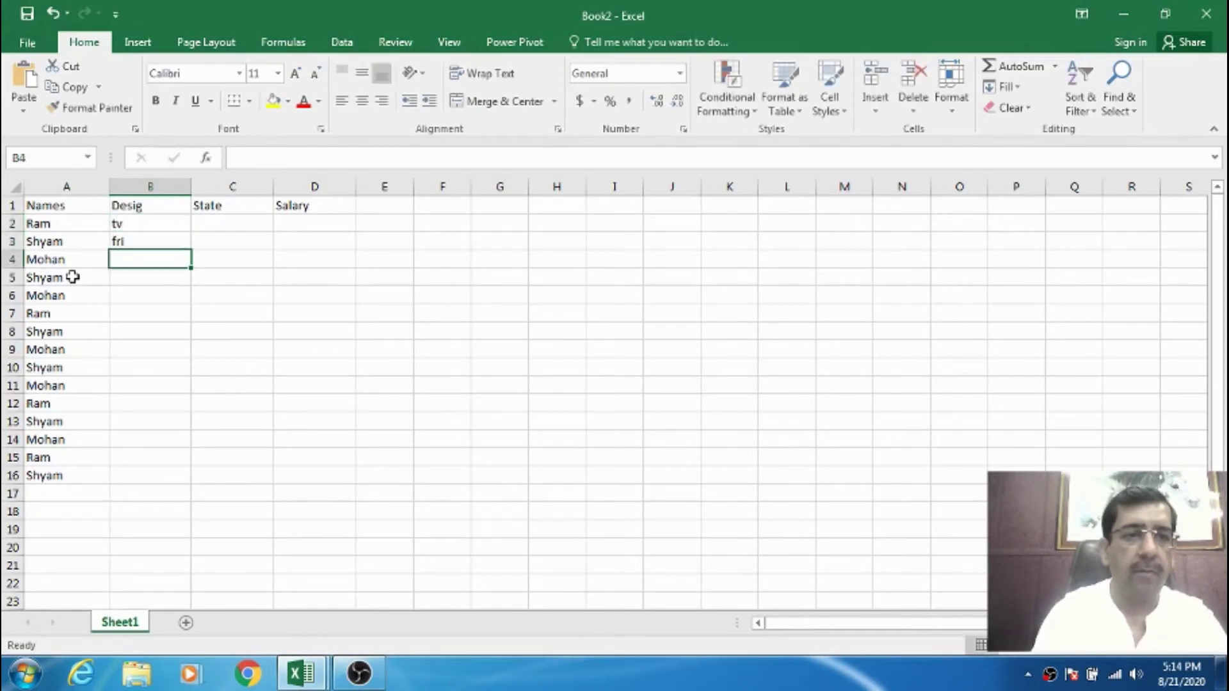
pyautogui.write('wm')
pyautogui.press('Return')
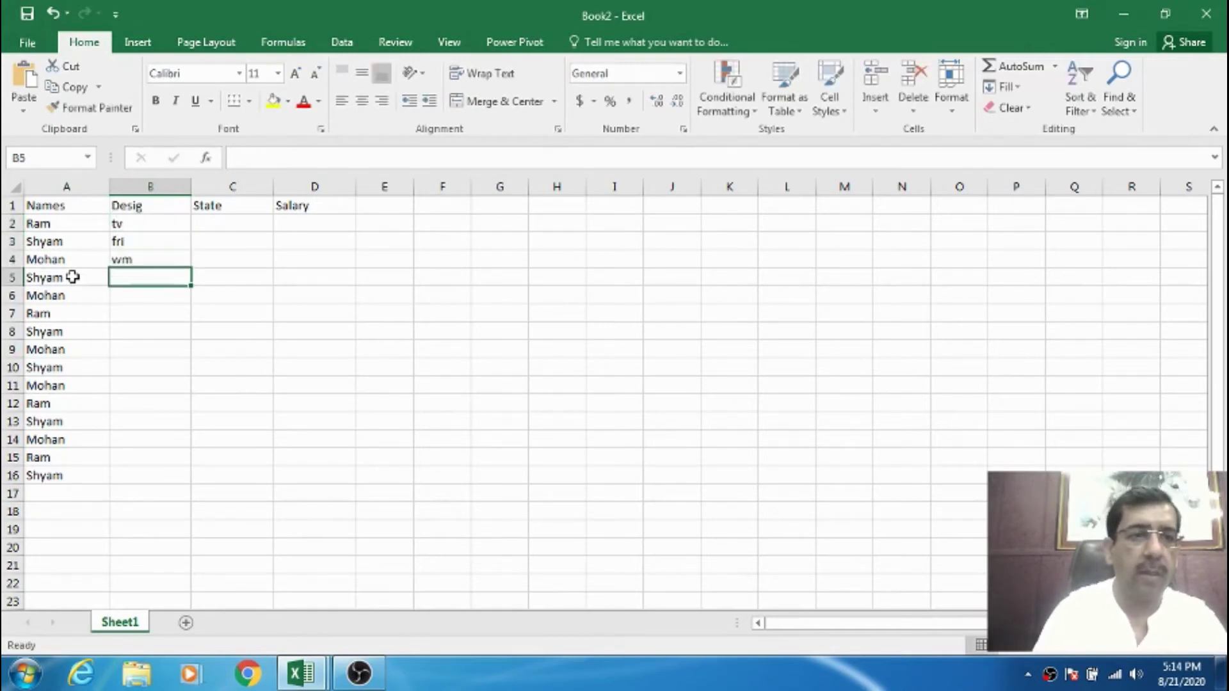
# Replace the entries in cells B2 to B4 of the Desig column with TV, Fri and WM.
pyautogui.press('Up')
pyautogui.press('Up')
pyautogui.press('Up')
pyautogui.write('T')
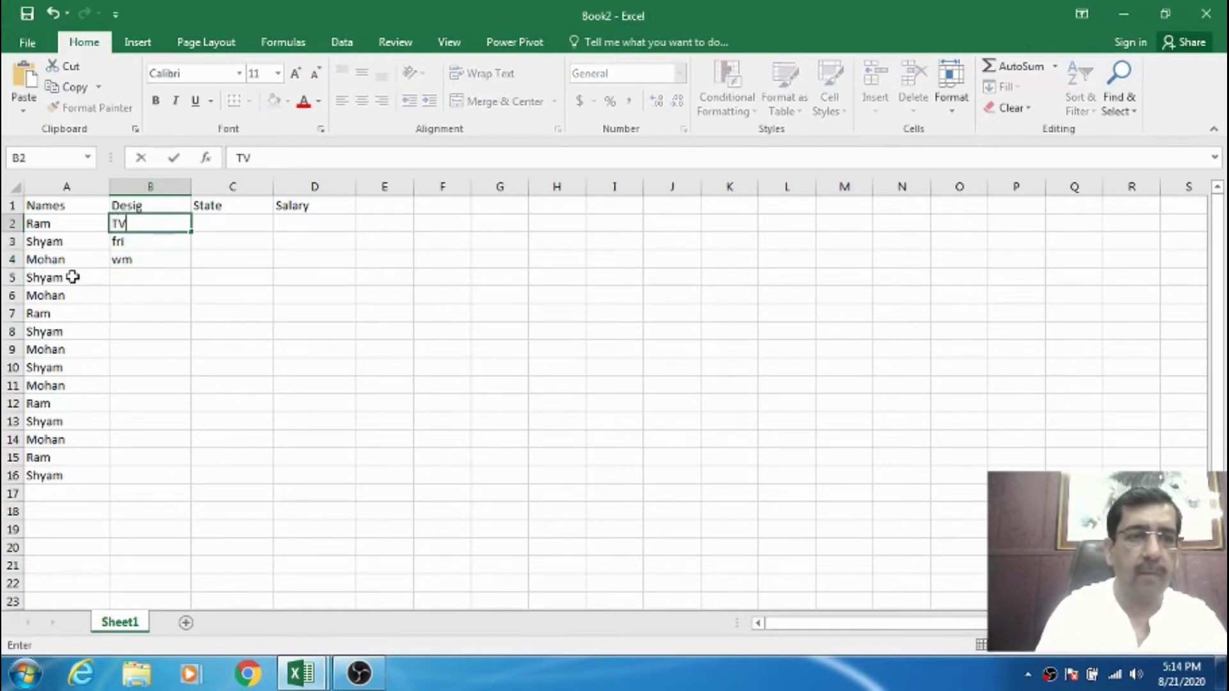
pyautogui.press('Return')
pyautogui.write('FRI')
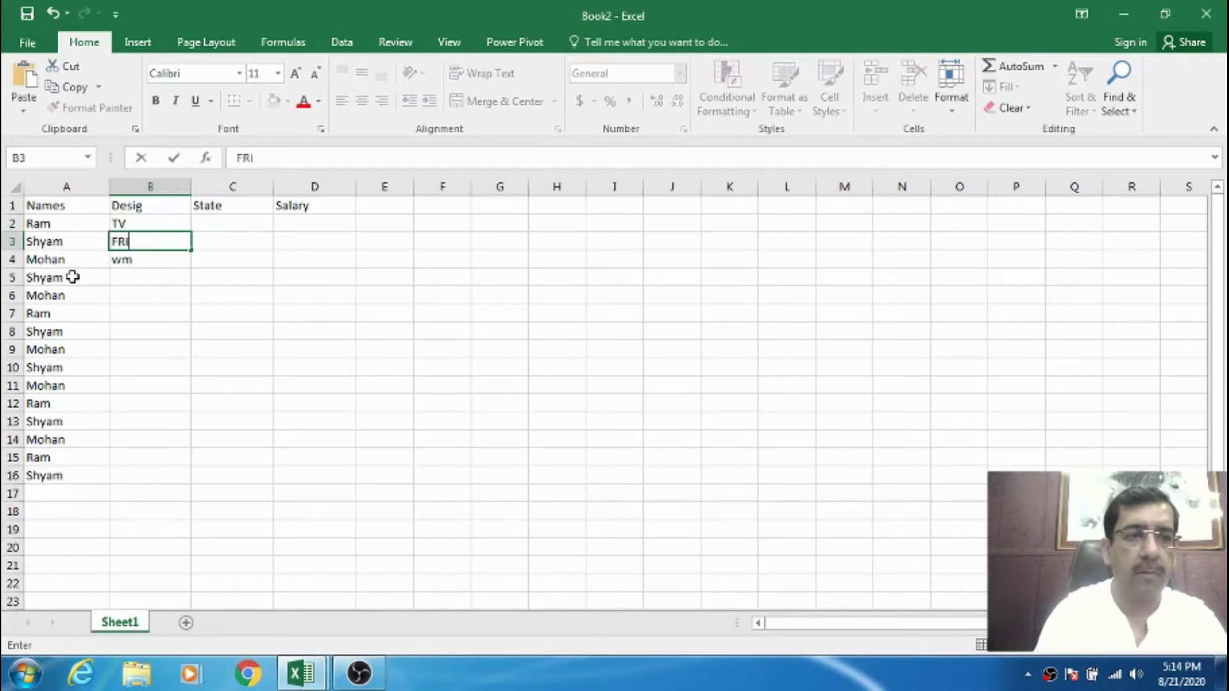
pyautogui.press('Return')
pyautogui.write('WM')
pyautogui.press('Return')
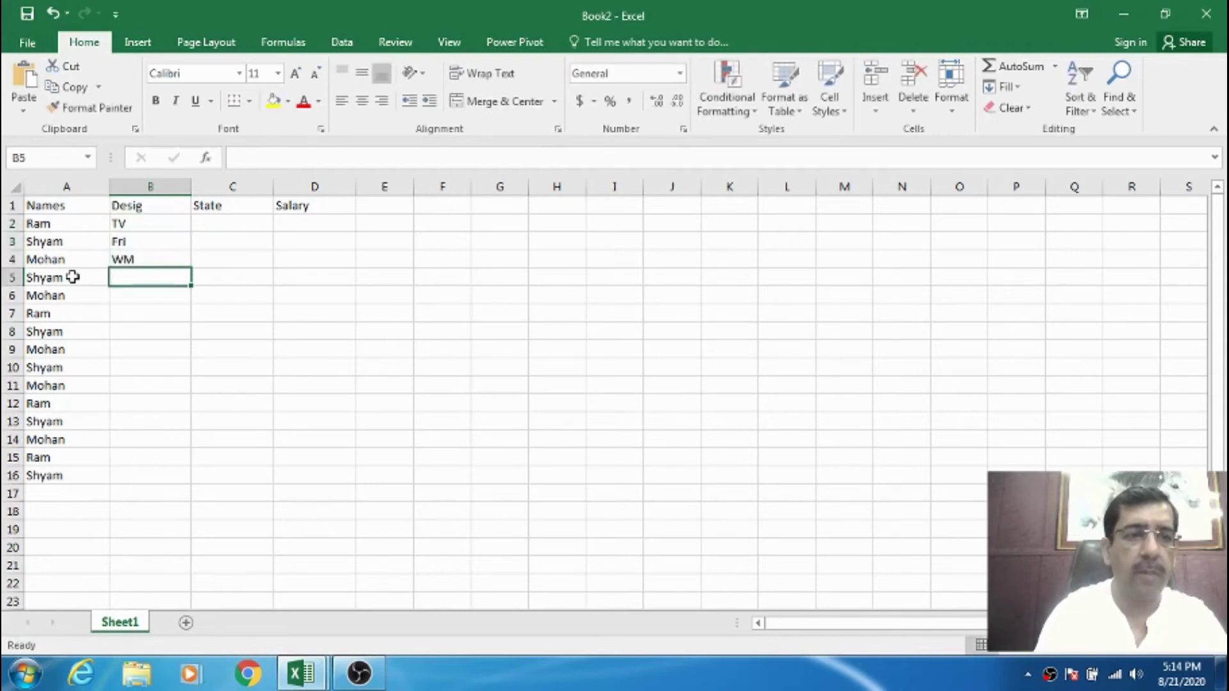
# Enter TV, WM and Fri in cells B5 to B7 of the Desig column.
pyautogui.write('TV')
pyautogui.press('Return')
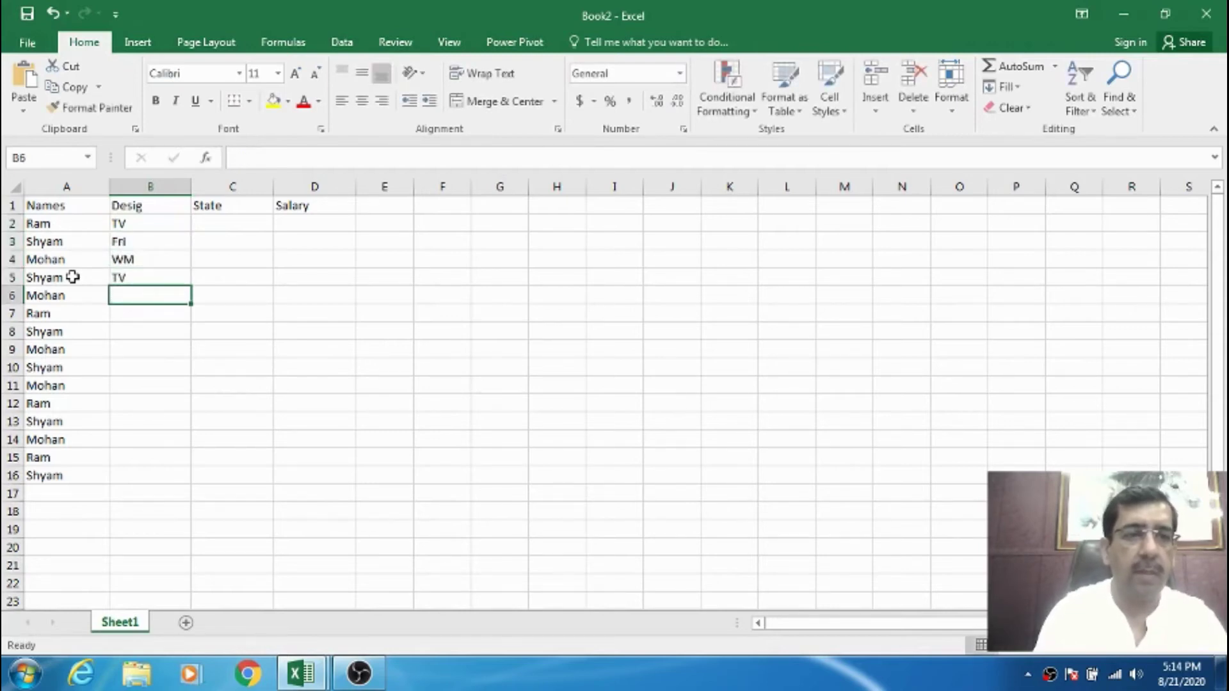
pyautogui.write('WM')
pyautogui.press('Return')
pyautogui.write('Fri')
pyautogui.press('Return')
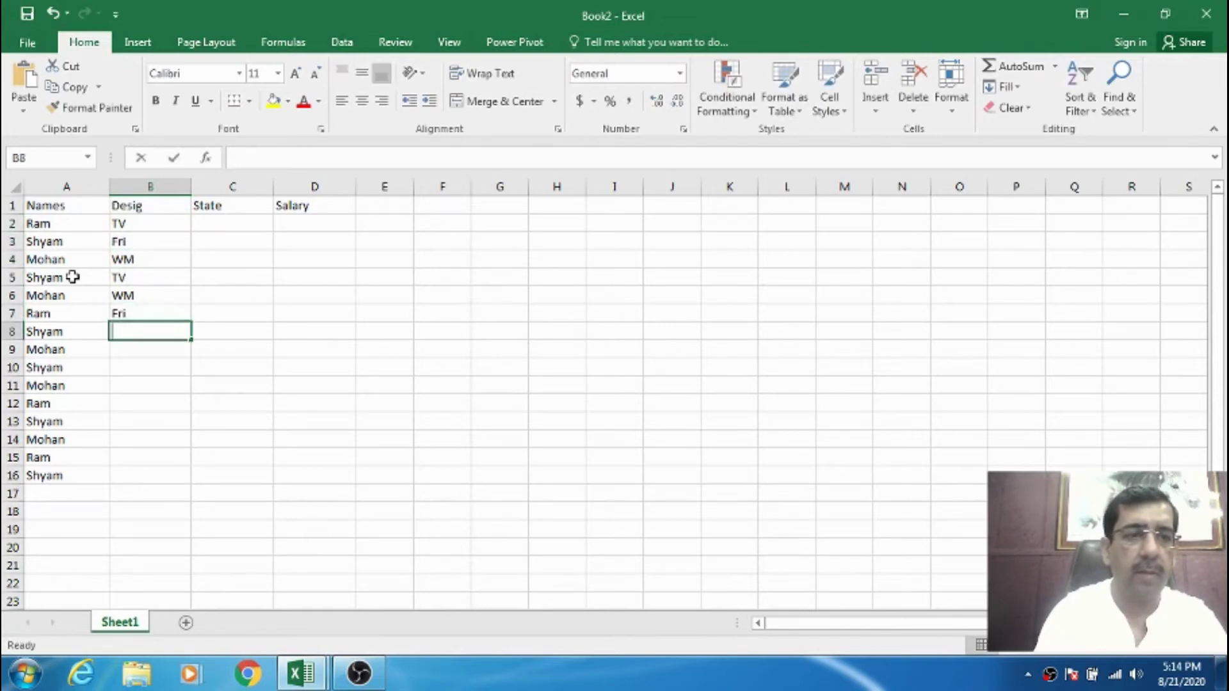
# Fill cells B8 to B10 of the Desig column with TV, WM and Fri.
pyautogui.write('TV')
pyautogui.press('Return')
pyautogui.write('WM')
pyautogui.press('Return')
pyautogui.write('ff')
pyautogui.press('Return')
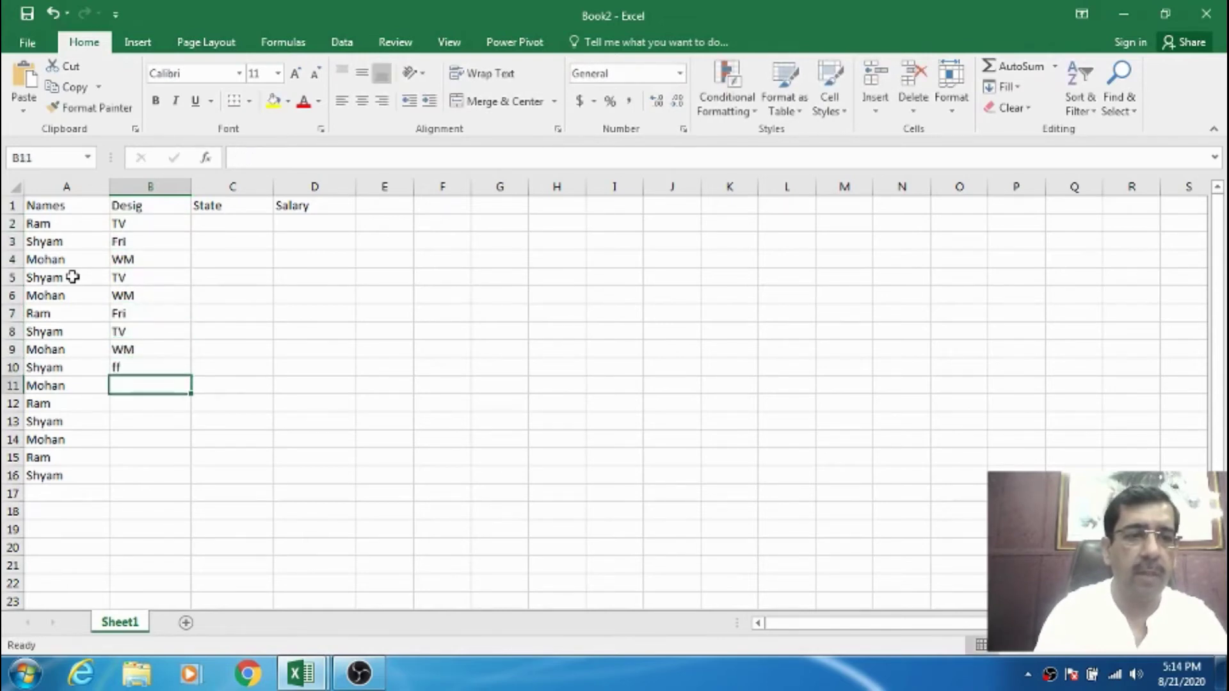
pyautogui.press('Up')
pyautogui.write('Fri')
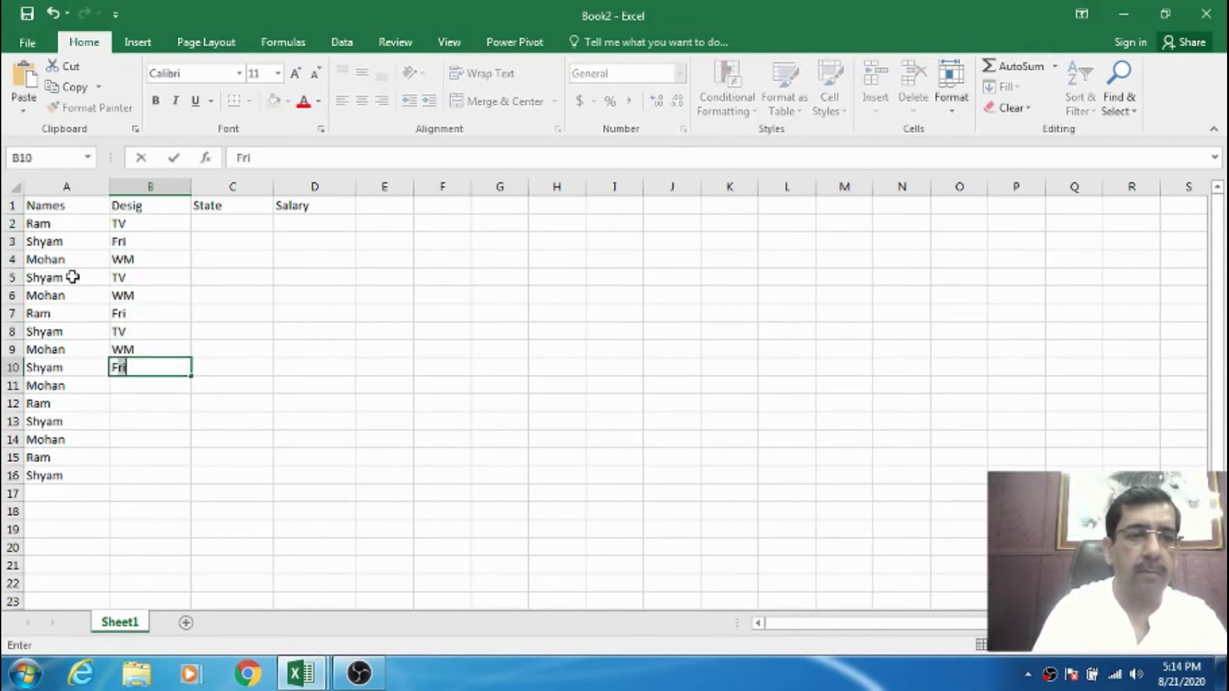
pyautogui.press('Return')
# Enter TV, WM and TV in cells B11 to B13 of the Desig column.
pyautogui.write('TV')
pyautogui.press('Return')
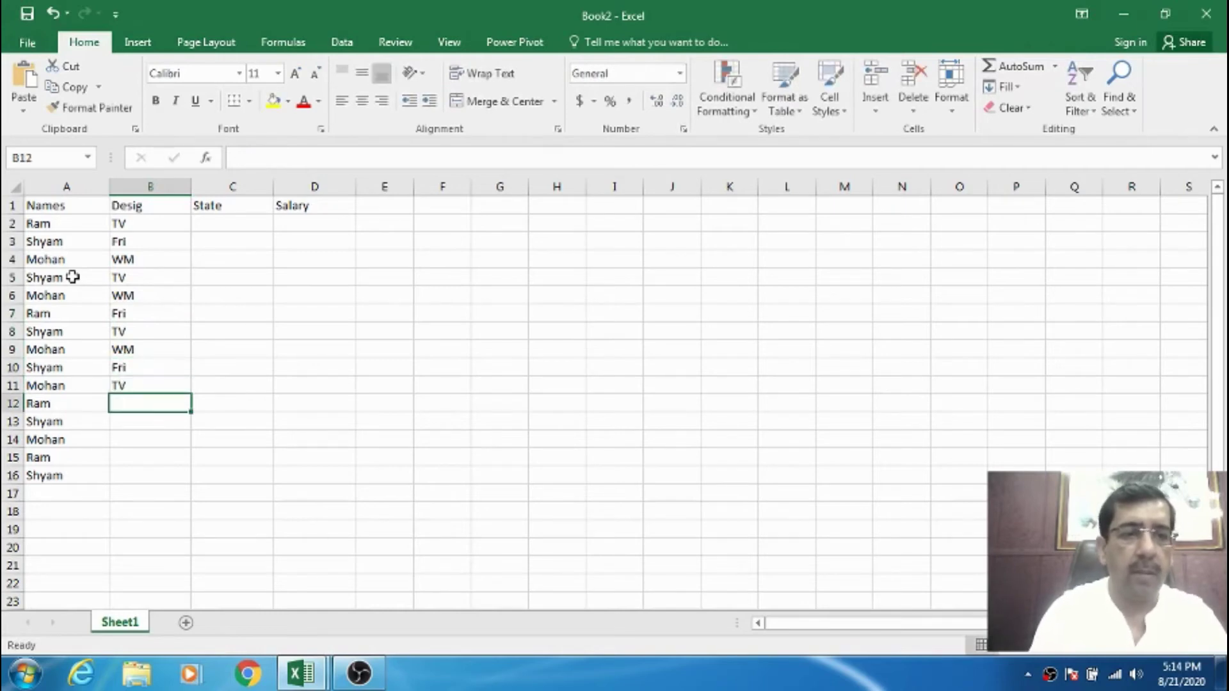
pyautogui.write('WM')
pyautogui.press('Return')
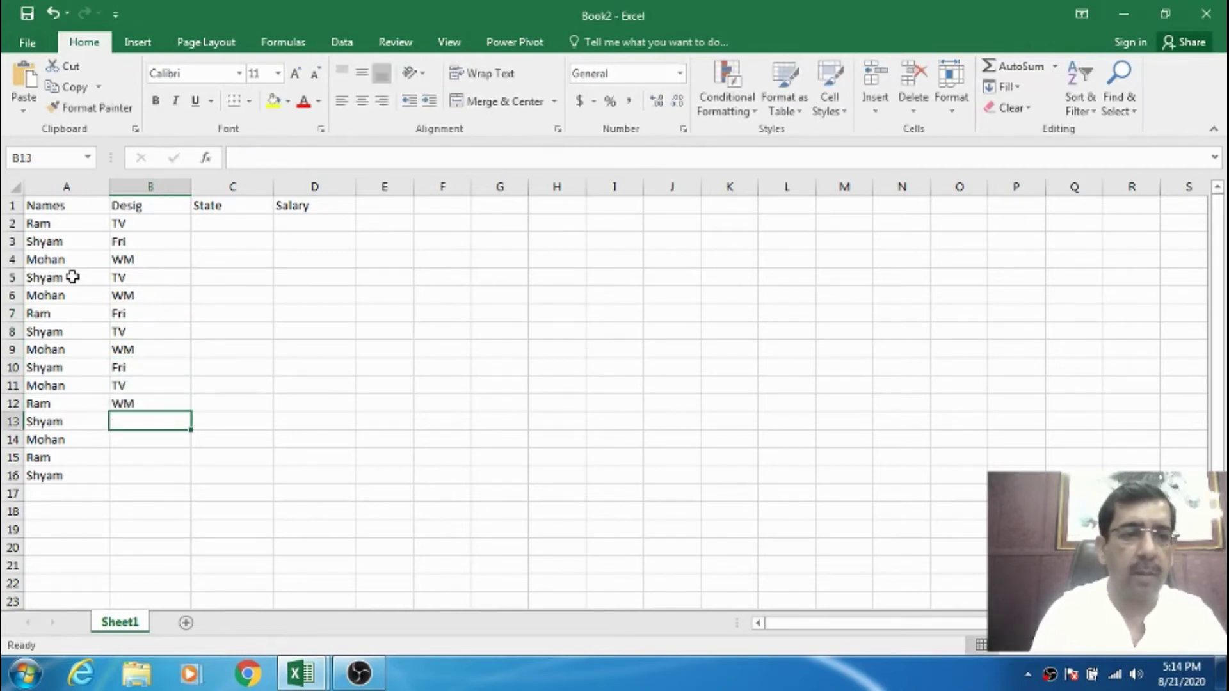
pyautogui.write('TV')
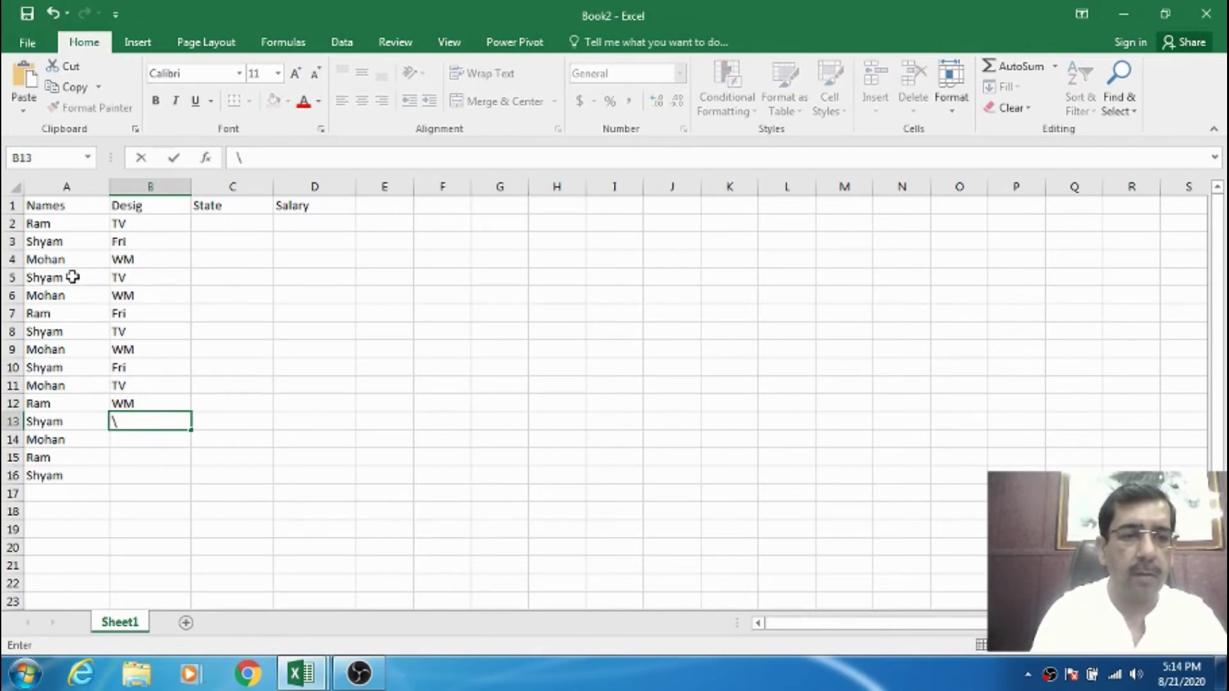
pyautogui.write('TV')
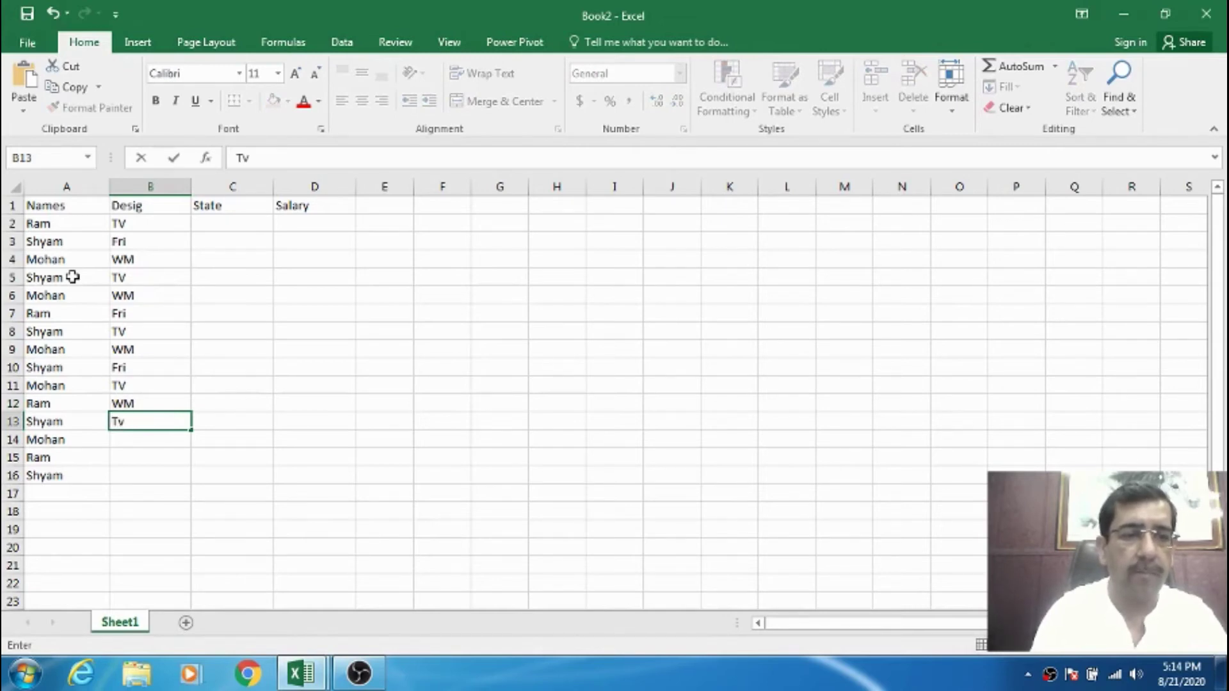
pyautogui.press('Return')
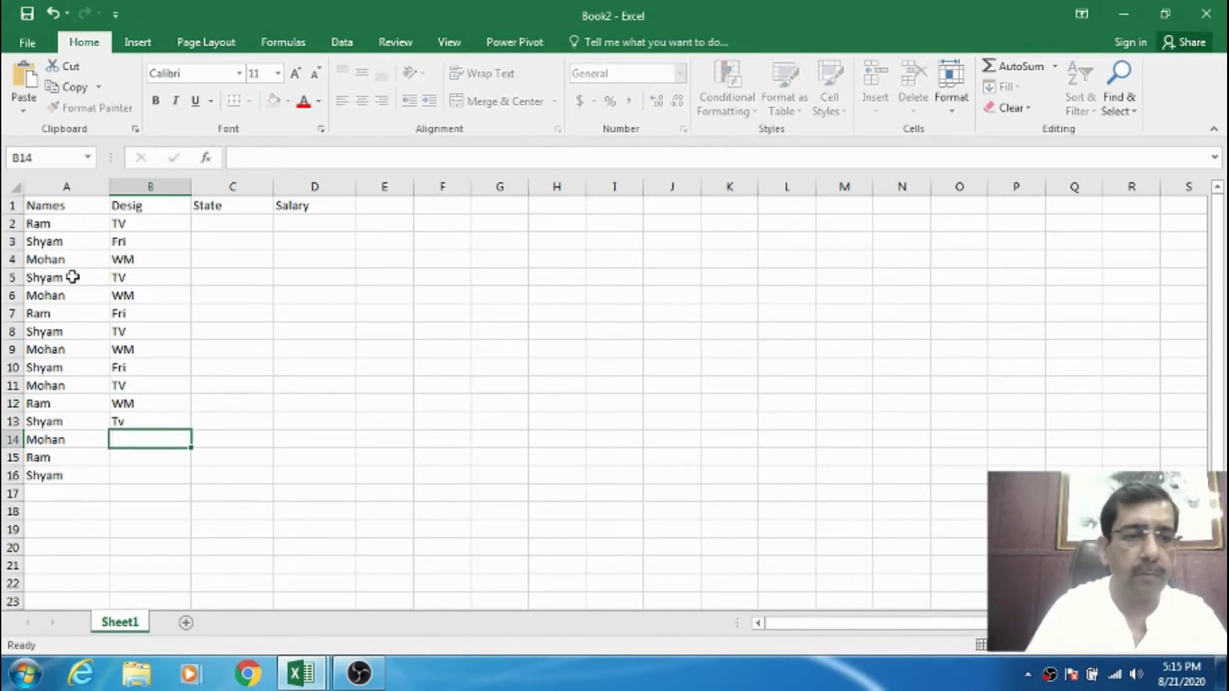
pyautogui.press('Up')
pyautogui.write('TV')
pyautogui.press('Return')
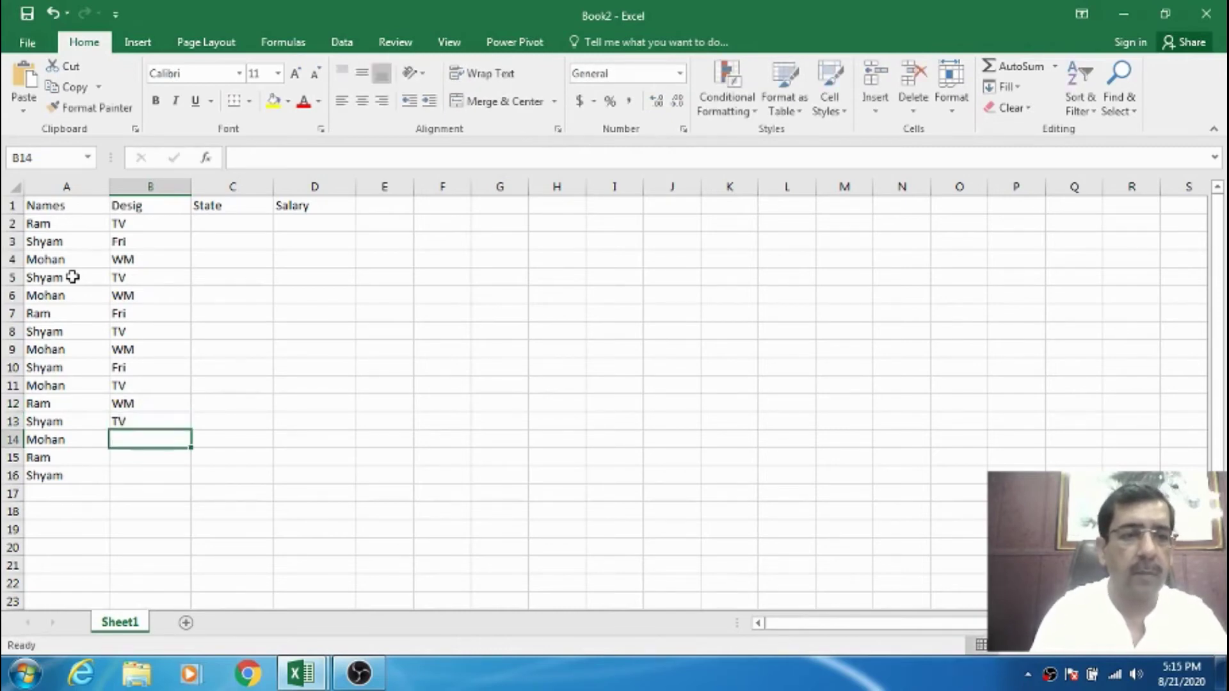
# Complete the Desig column with WM, Fri and TV in cells B14 to B16.
pyautogui.write('wM')
pyautogui.press('Return')
pyautogui.write('fri')
pyautogui.press('Return')
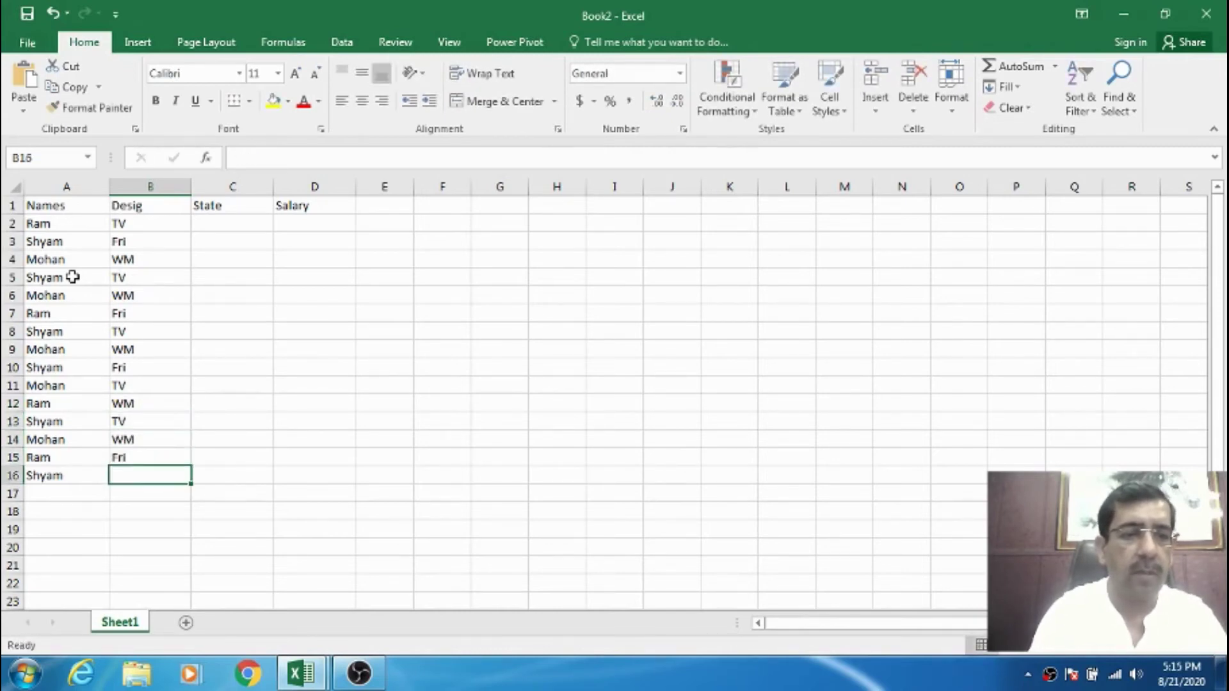
pyautogui.write('TV')
pyautogui.press('Tab')
# Change the header in C1 to Qty and the header in D1 to Cost.
pyautogui.press('Up')
pyautogui.press('Up')
pyautogui.press('Up')
pyautogui.press('Up')
pyautogui.press('Up')
pyautogui.press('Up')
pyautogui.press('Up')
pyautogui.press('Up')
pyautogui.press('Up')
pyautogui.press('Up')
pyautogui.press('Up')
pyautogui.press('Up')
pyautogui.press('Up')
pyautogui.press('Up')
pyautogui.press('Up')
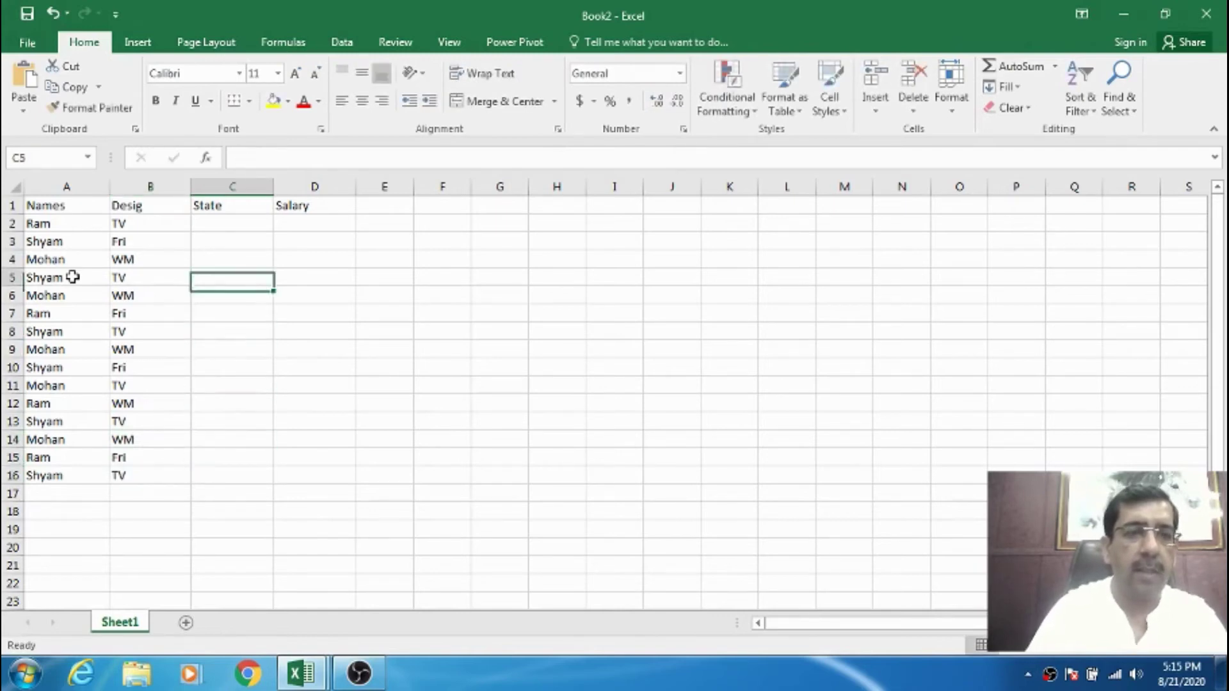
pyautogui.press('Down')
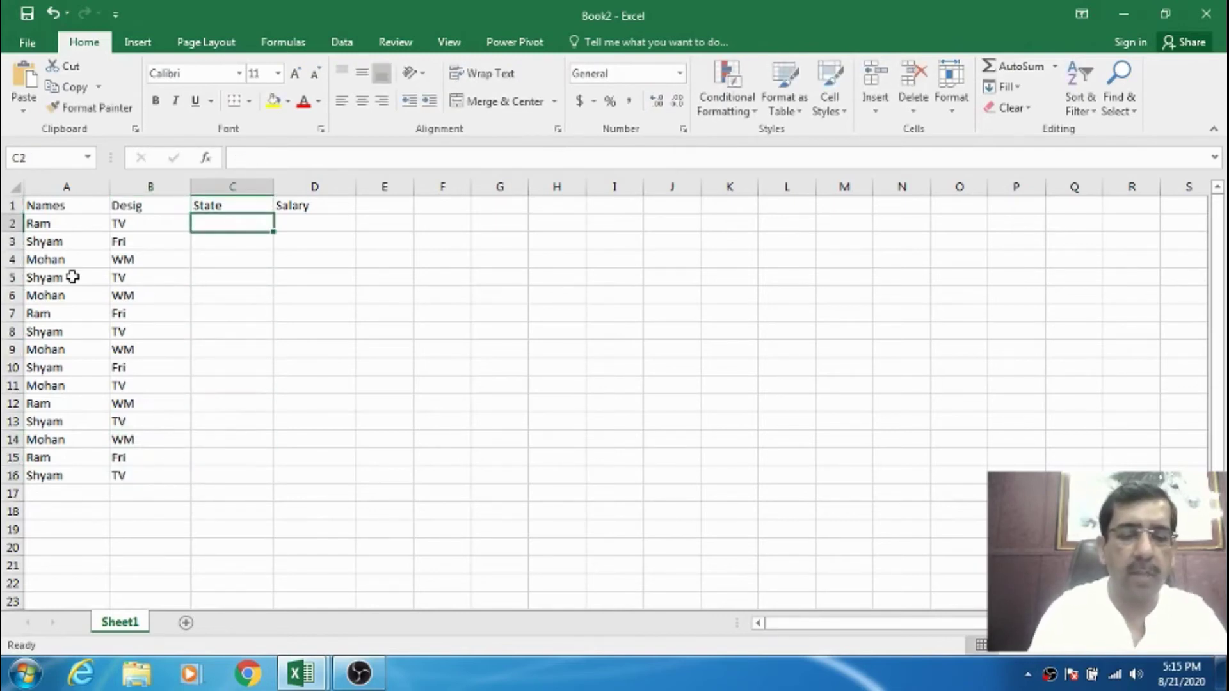
pyautogui.press('Up')
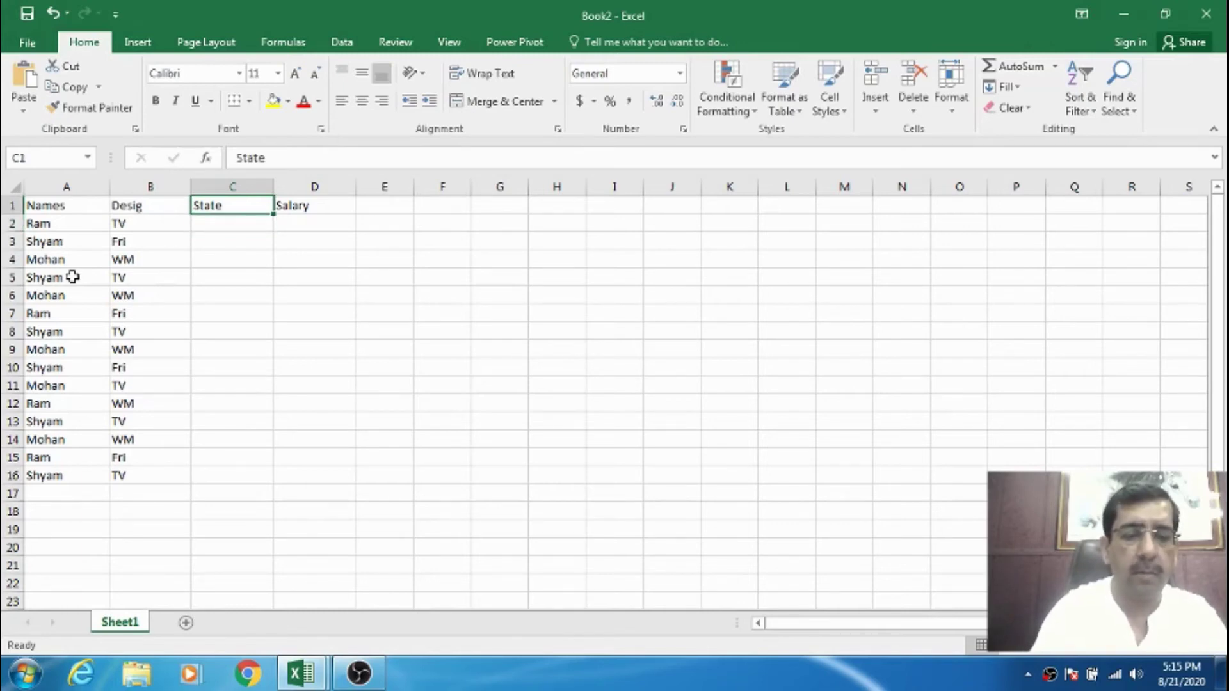
pyautogui.write('Qty')
pyautogui.press('Tab')
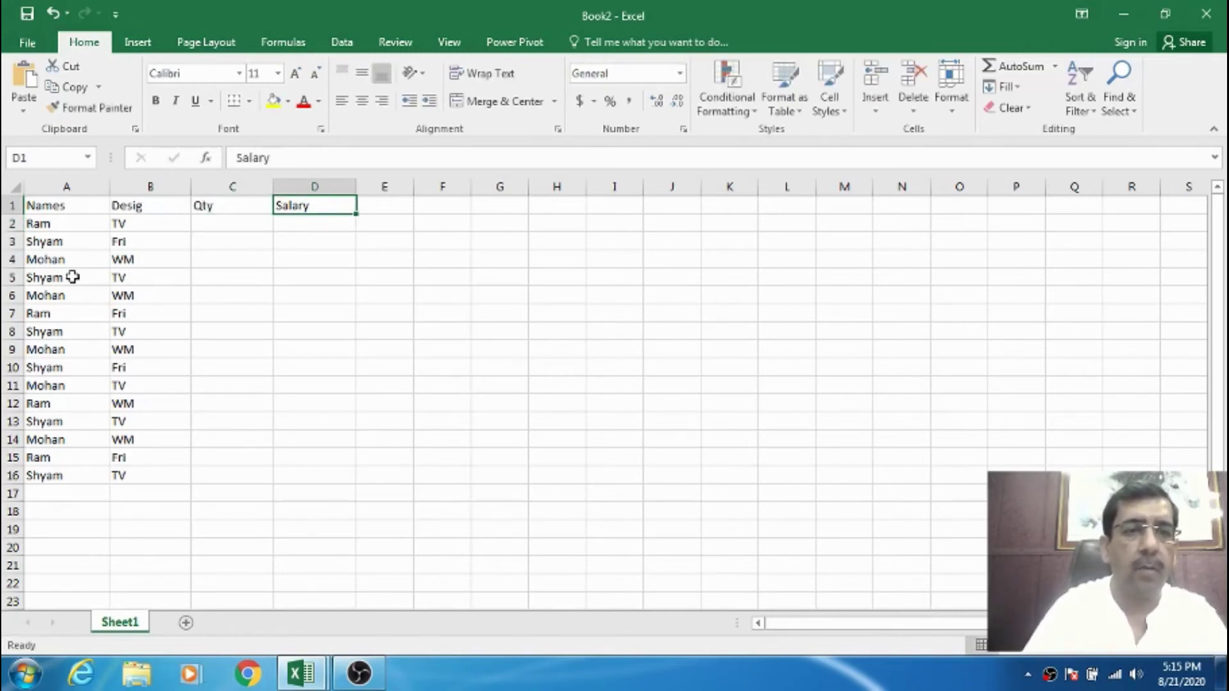
pyautogui.write('Cost')
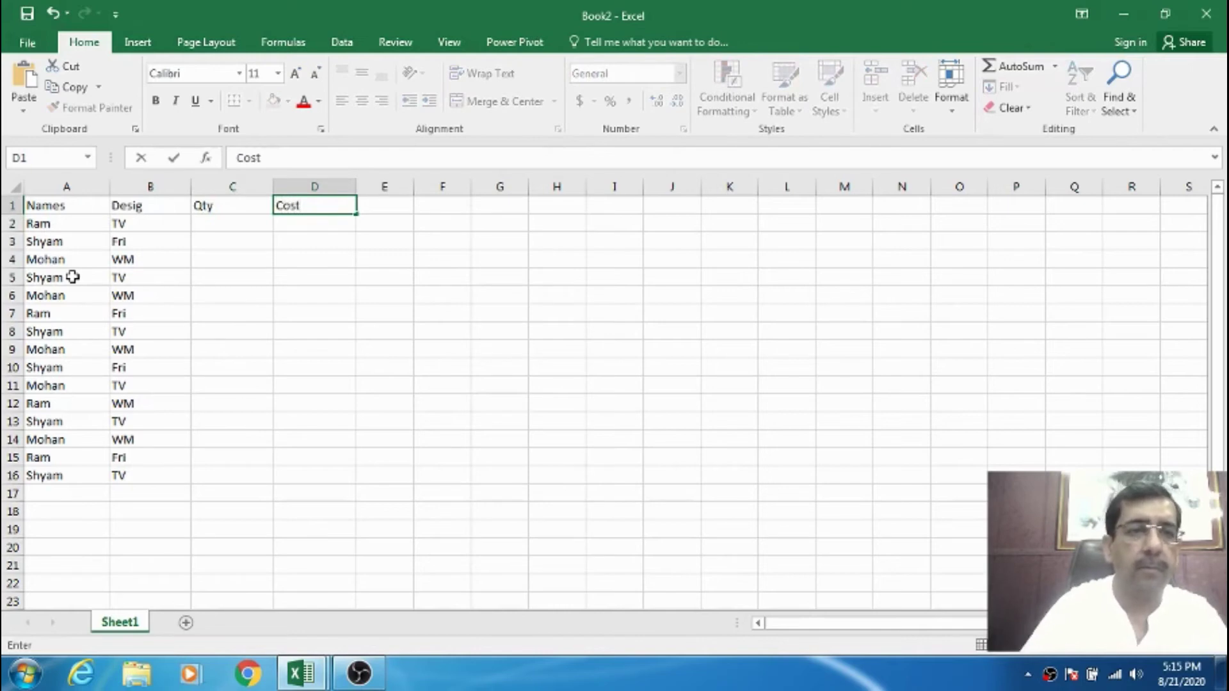
pyautogui.press('Left')
# Enter the quantities 4, 5, 3, 2, 3 and 4 in cells C2 to C7 of the Qty column.
pyautogui.press('Down')
pyautogui.write('4')
pyautogui.press('Return')
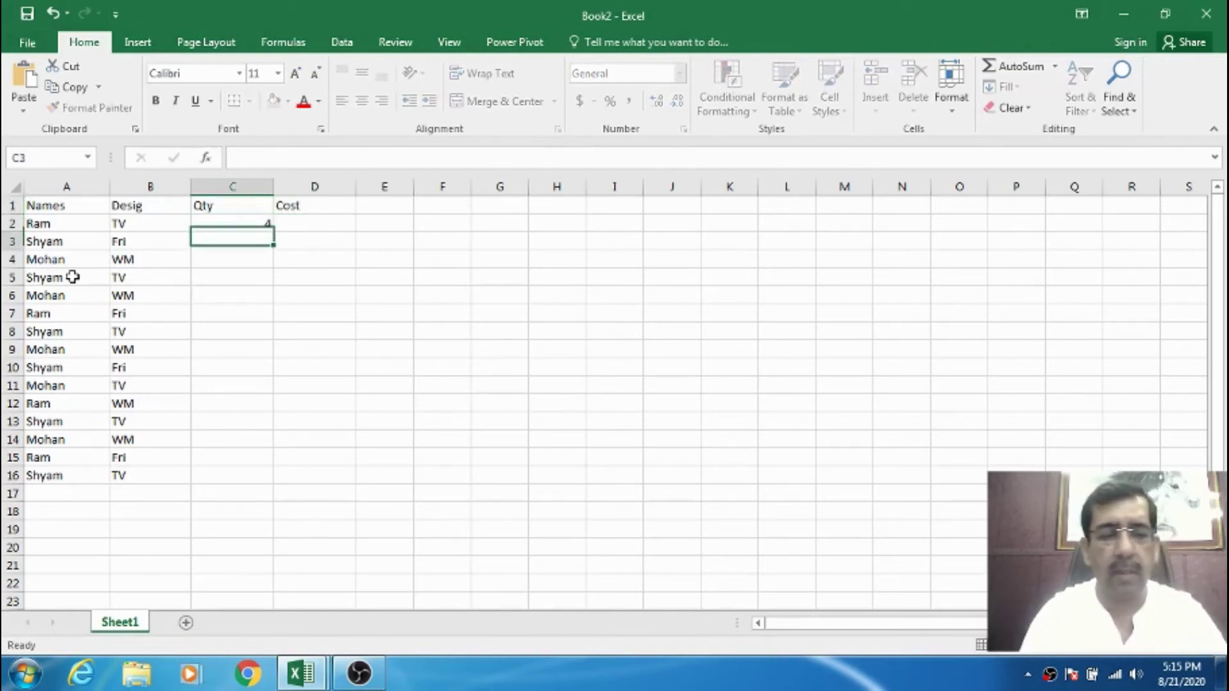
pyautogui.write('5')
pyautogui.press('Return')
pyautogui.write('3')
pyautogui.press('Return')
pyautogui.write('2')
pyautogui.press('Return')
pyautogui.write('3 4 ')
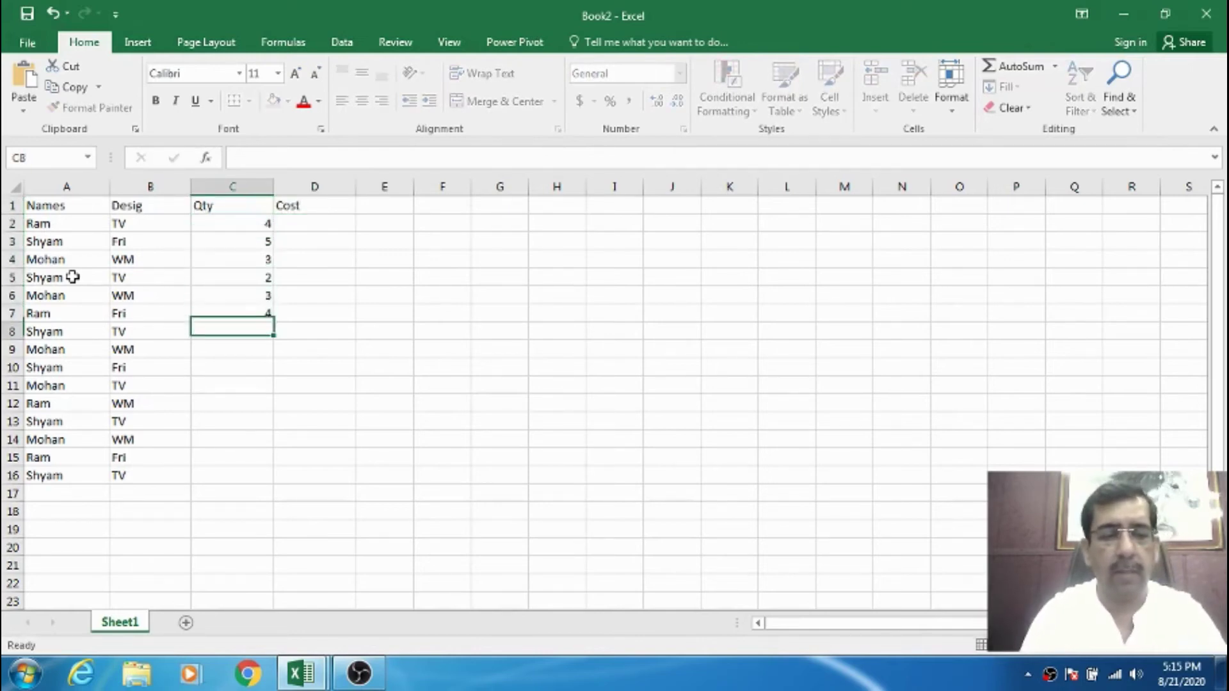
# Enter the quantities 5, 4, 3, 2, 1, 2, 3, 4 and 5 in cells C8 to C16.
pyautogui.write('5 4 3 2 1')
pyautogui.press('Return')
pyautogui.write('2')
pyautogui.press('Return')
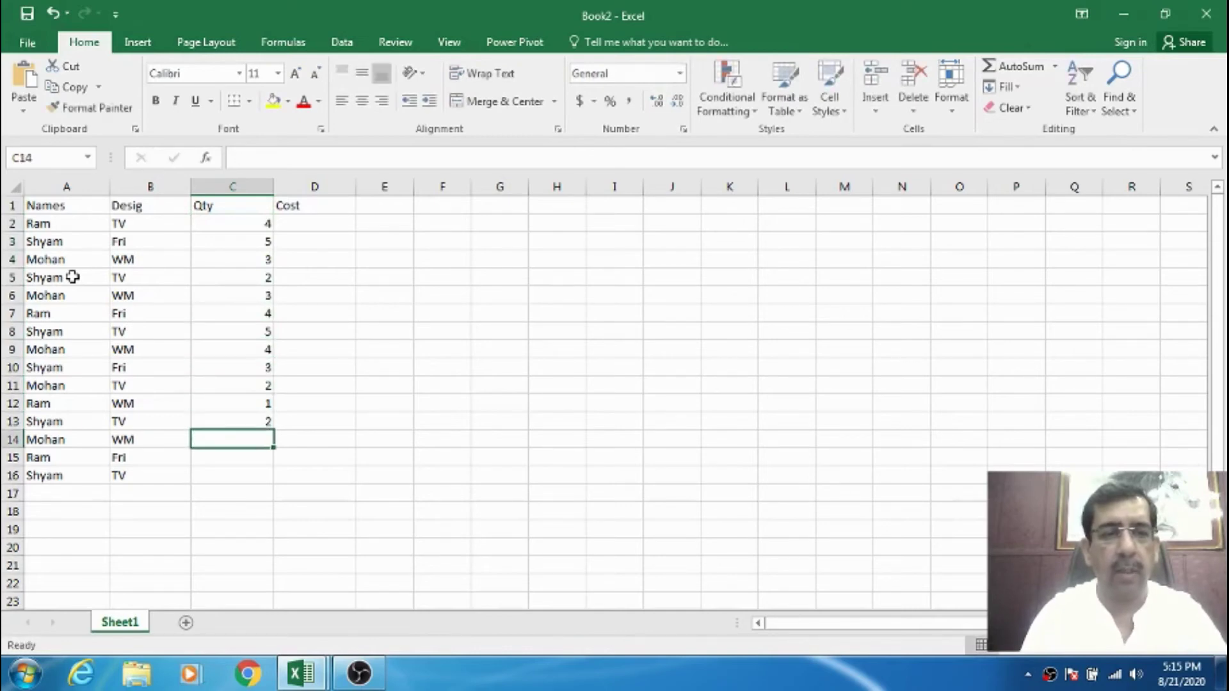
pyautogui.write('3')
pyautogui.press('Return')
pyautogui.write('4')
pyautogui.press('Return')
pyautogui.write('5')
pyautogui.press('Return')
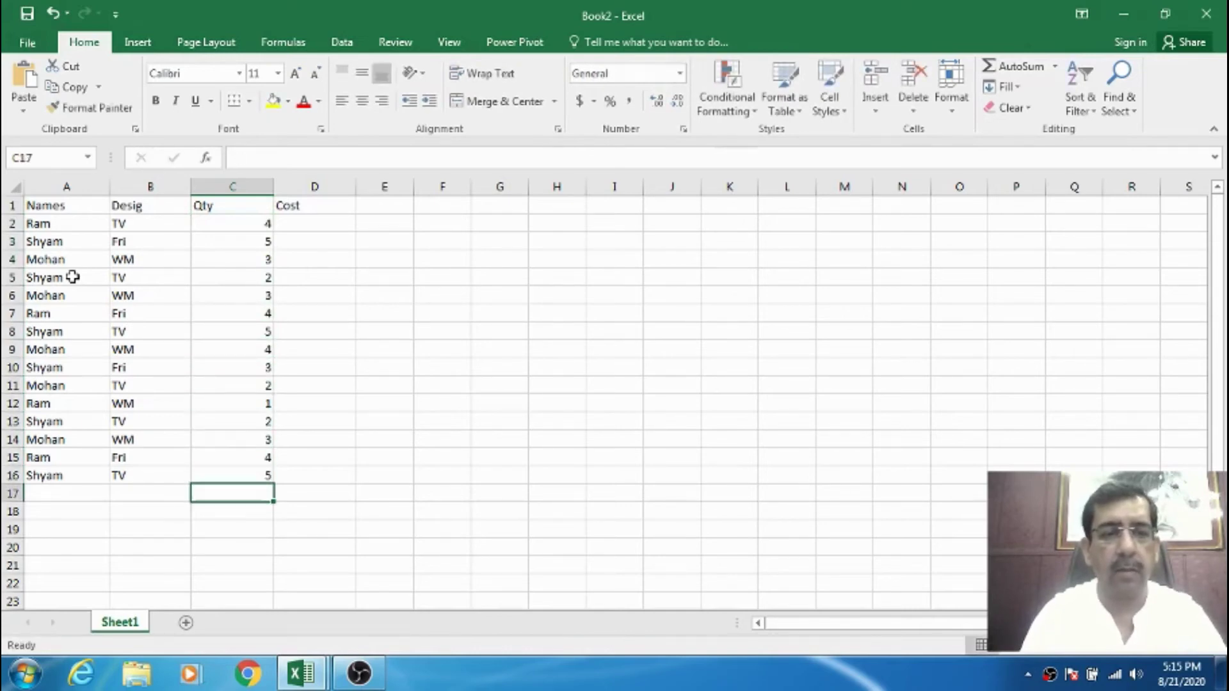
# Enter the costs 30000, 18000 and 14000 in cells D2 to D4 of the Cost column.
pyautogui.press('Up')
pyautogui.press('Up')
pyautogui.press('Up')
pyautogui.press('Up')
pyautogui.press('Up')
pyautogui.press('Up')
pyautogui.press('Up')
pyautogui.press('Up')
pyautogui.press('Up')
pyautogui.press('Up')
pyautogui.press('Up')
pyautogui.press('Up')
pyautogui.press('Up')
pyautogui.press('Up')
pyautogui.press('Up')
pyautogui.press('Up')
pyautogui.press('Down')
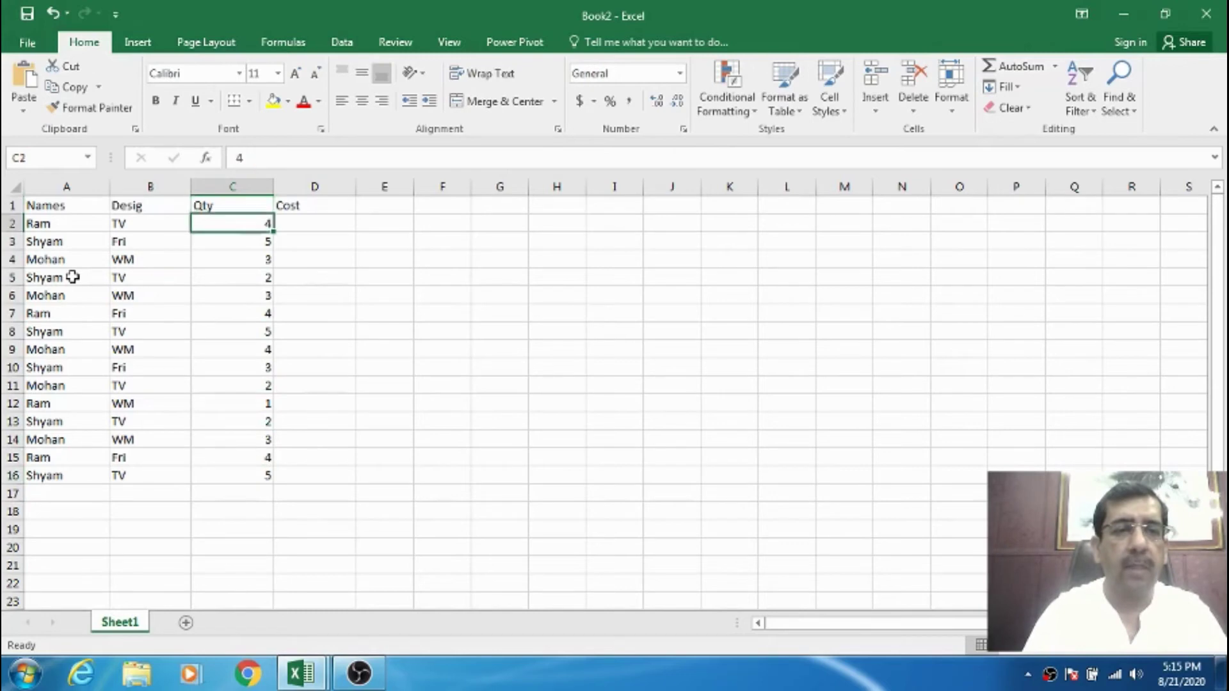
pyautogui.press('Right')
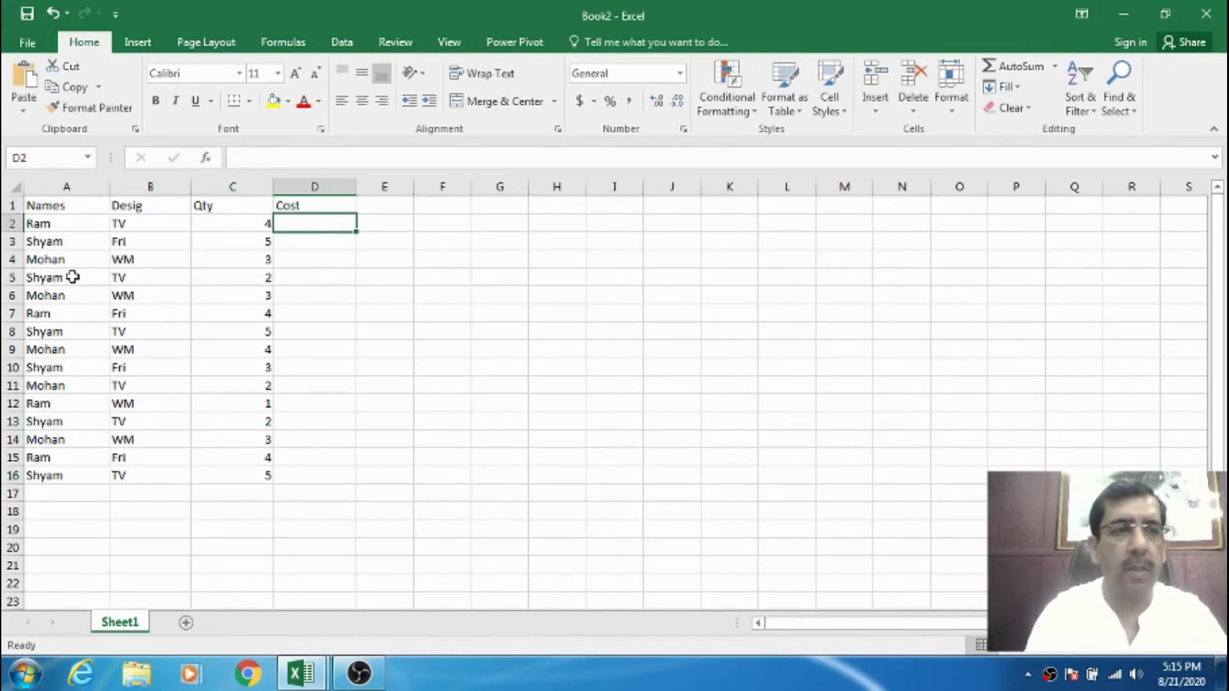
pyautogui.write('3000')
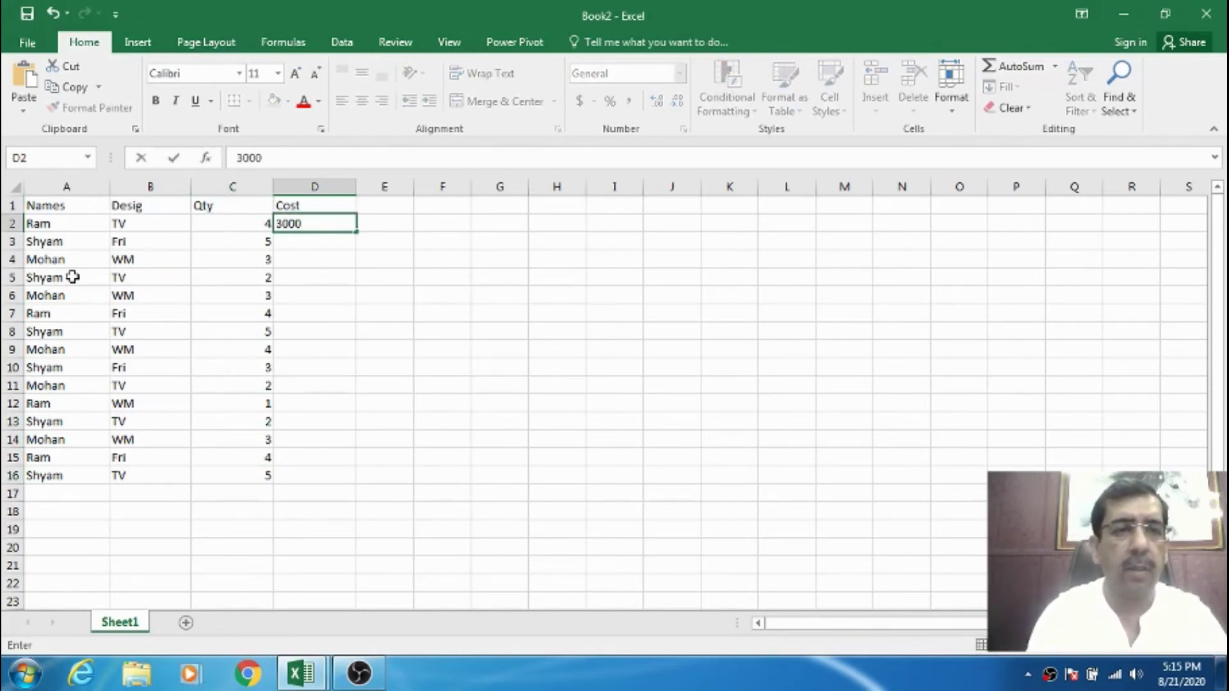
pyautogui.write('0')
pyautogui.press('Return')
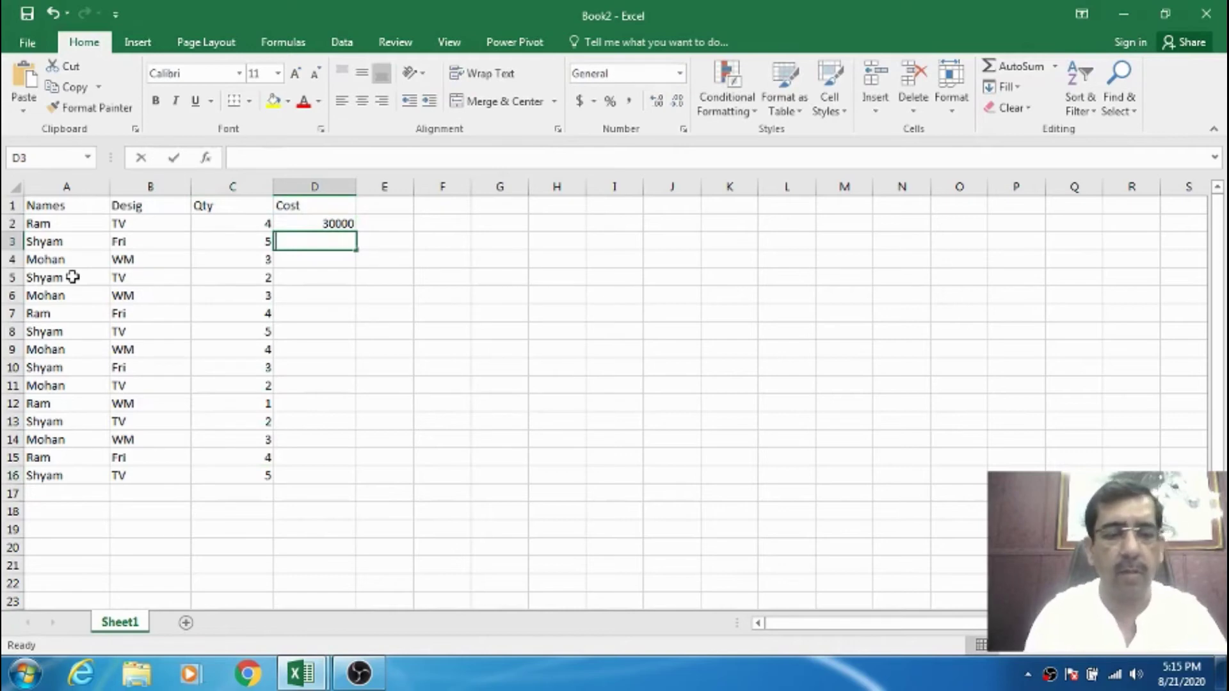
pyautogui.write('18000')
pyautogui.press('Return')
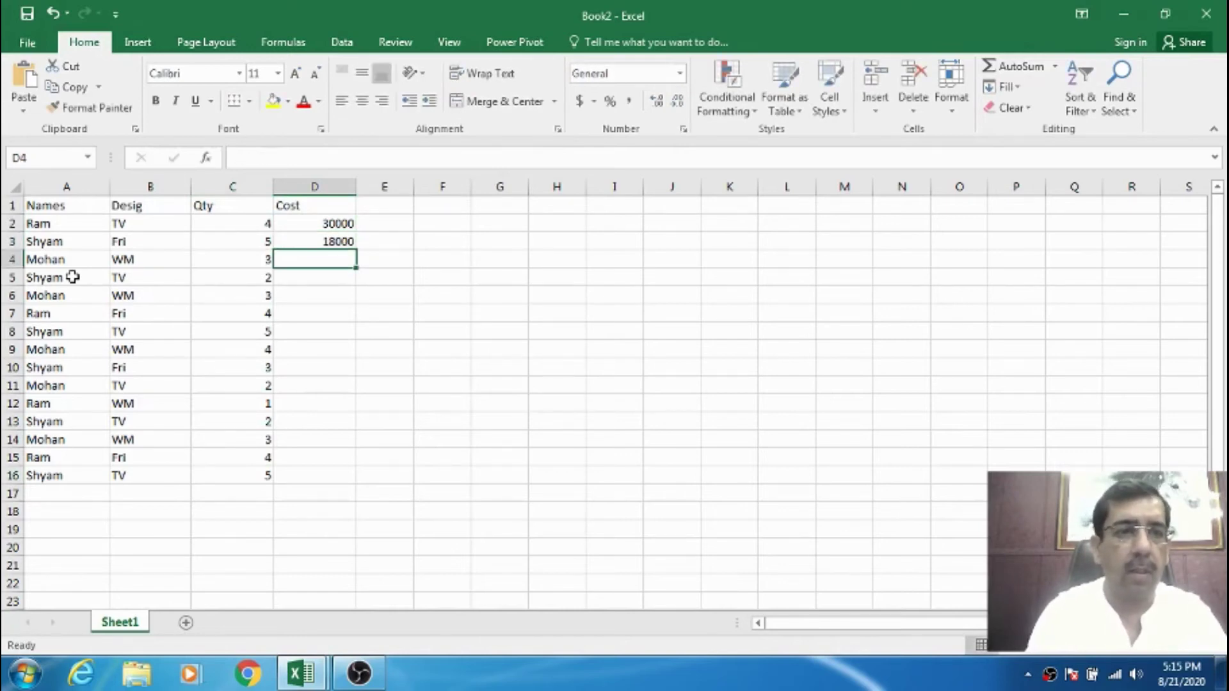
pyautogui.write('14000')
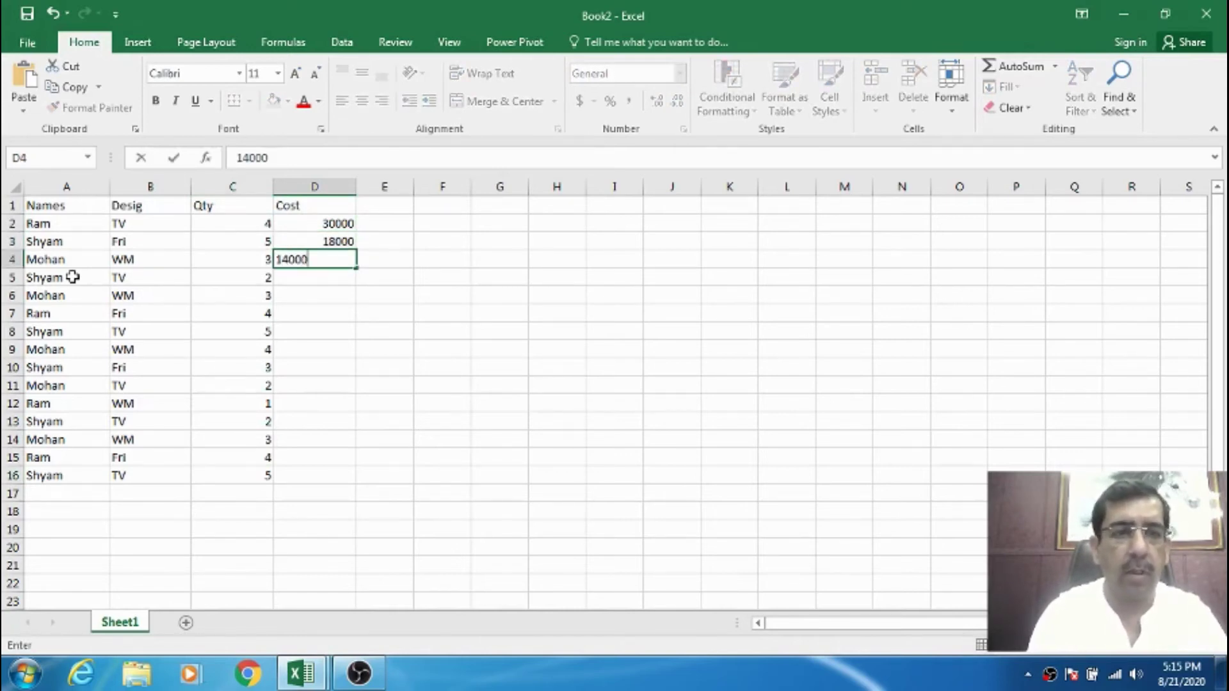
pyautogui.press('Return')
# Enter the costs 32000, 19000, 22000 and 34000 in cells D5 to D8 of the Cost column.
pyautogui.write('32000')
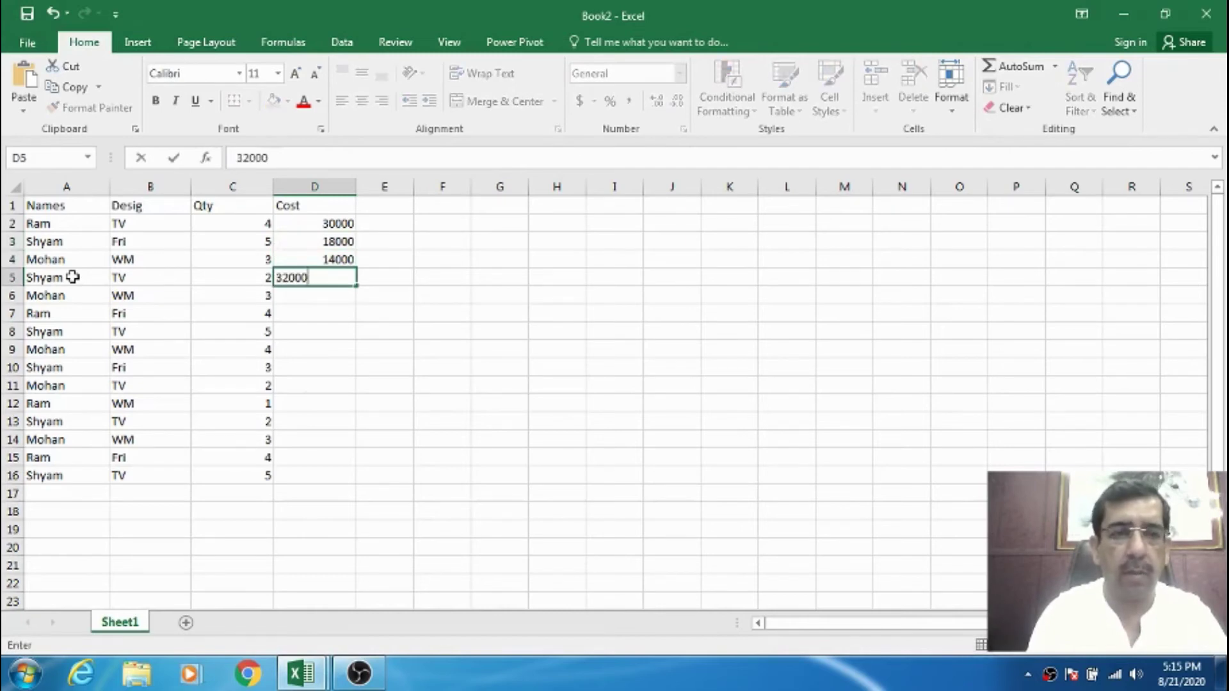
pyautogui.press('Return')
pyautogui.write('1')
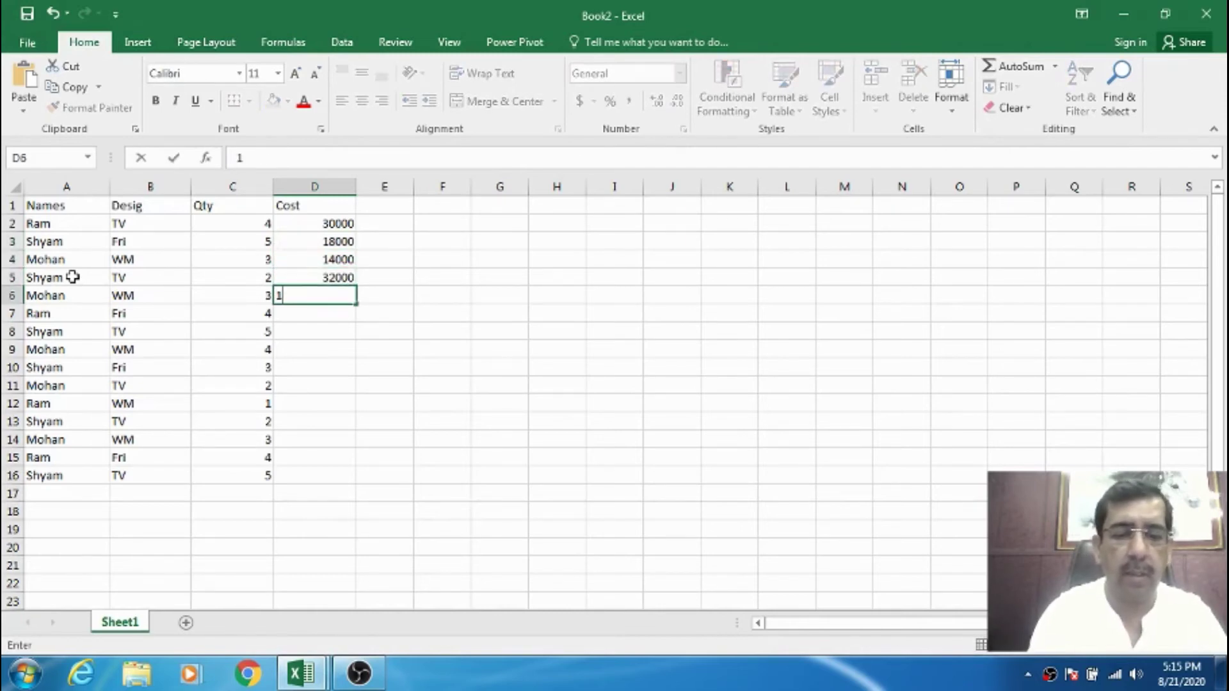
pyautogui.write('9000')
pyautogui.press('Return')
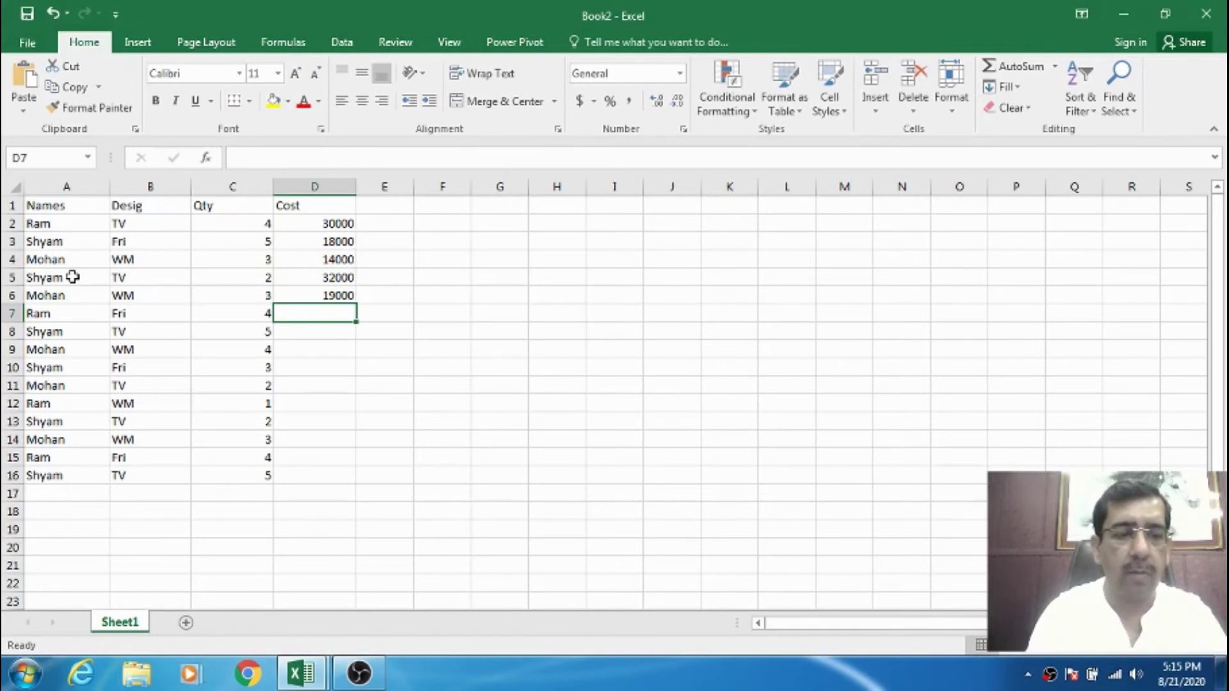
pyautogui.write('22000')
pyautogui.press('Return')
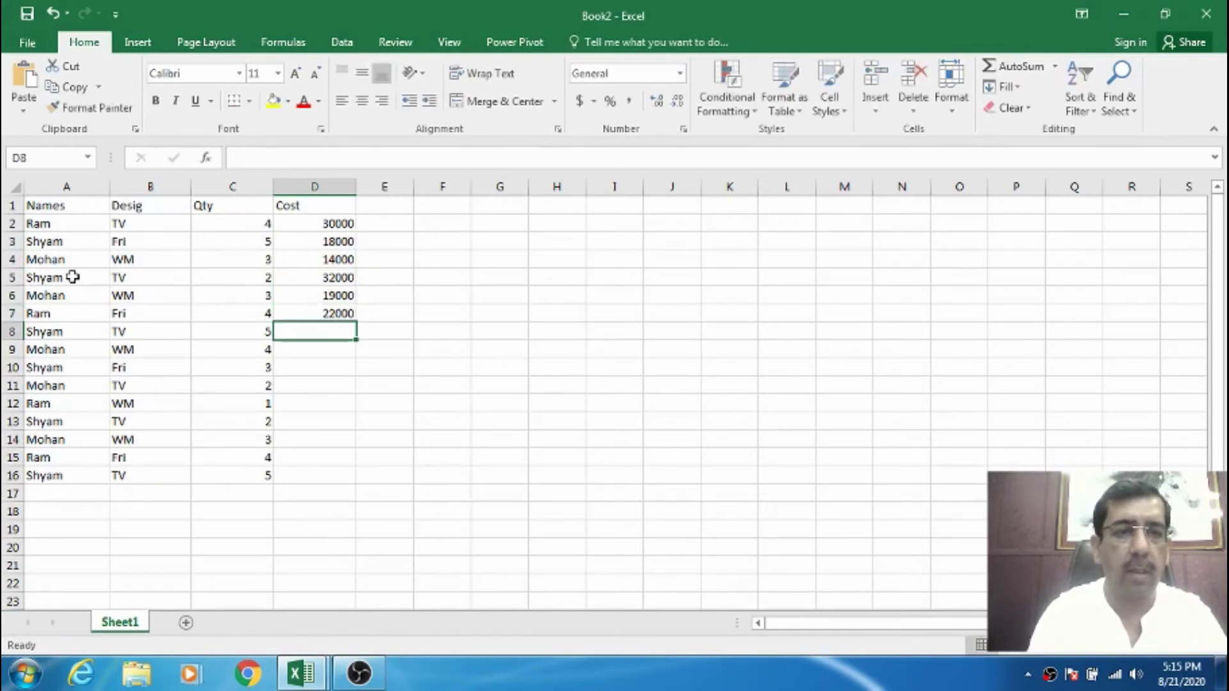
pyautogui.write('34000')
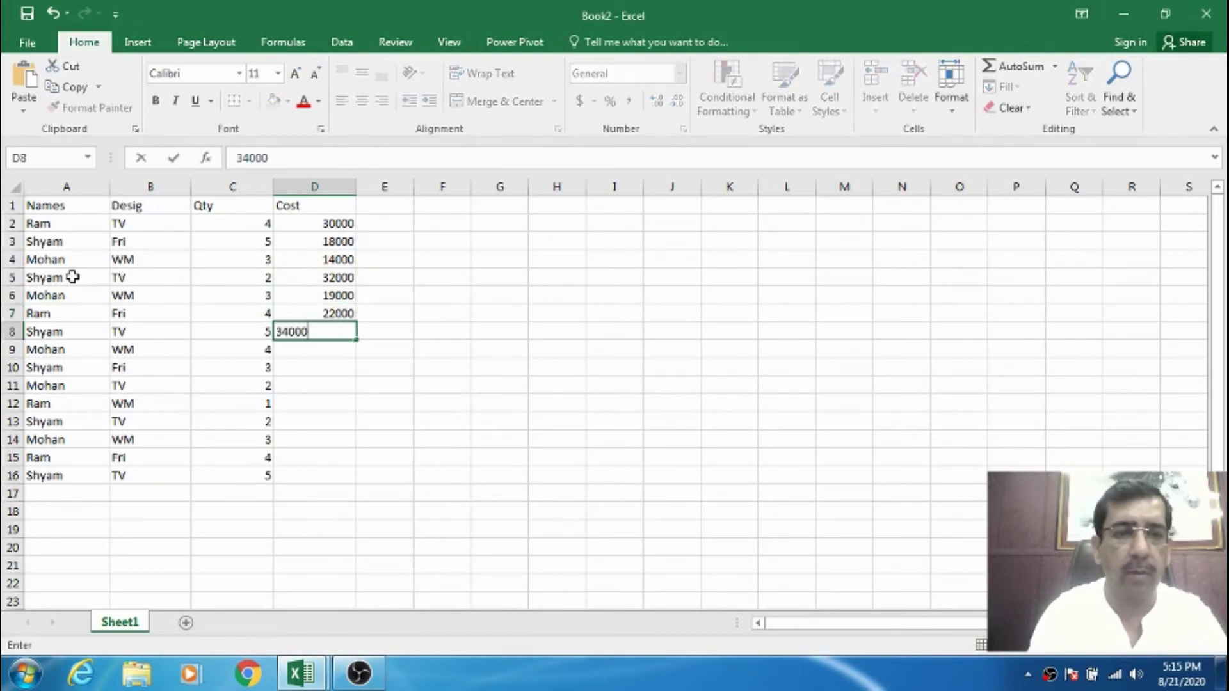
pyautogui.press('Return')
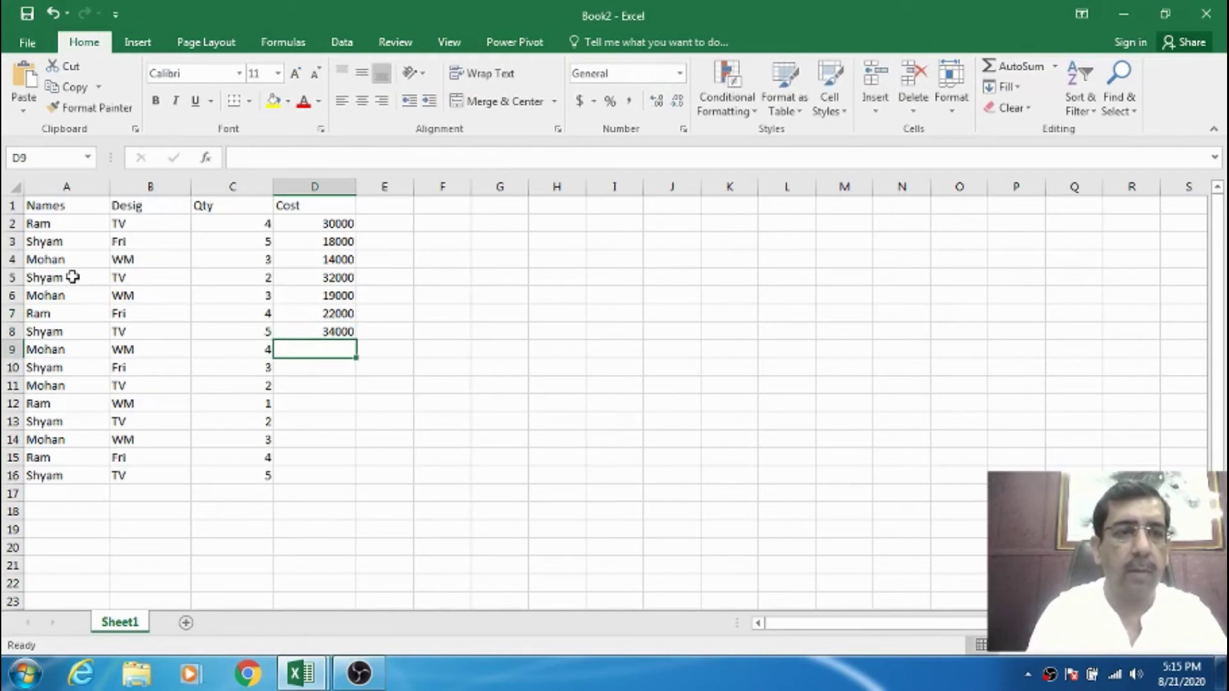
# Enter the costs 16000, 18000, 31000 and 15000 in cells D9 to D12 of the Cost column.
pyautogui.write('16')
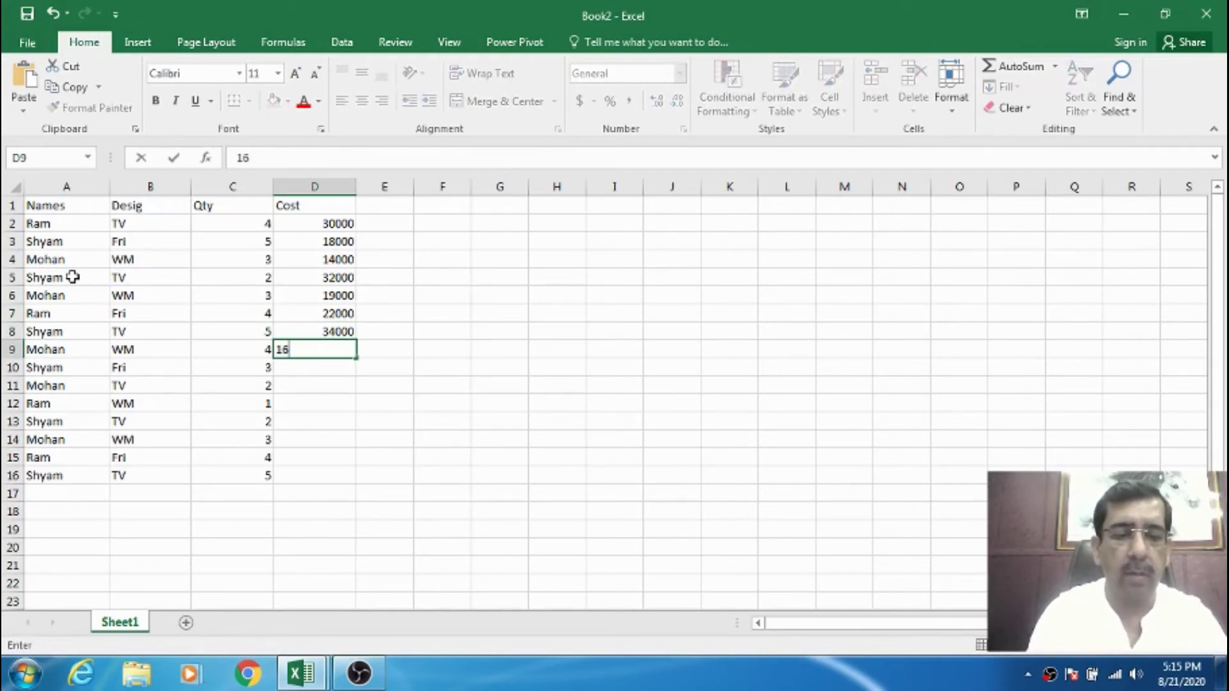
pyautogui.write('000')
pyautogui.press('Return')
pyautogui.write('18000')
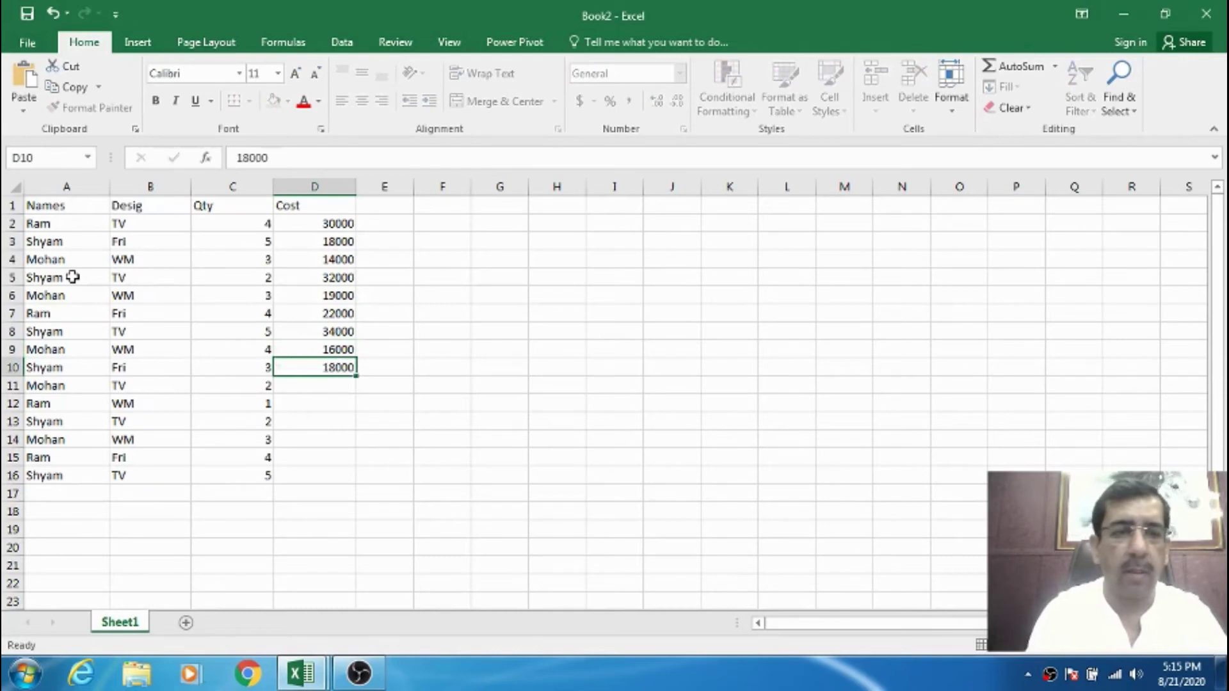
pyautogui.press('Return')
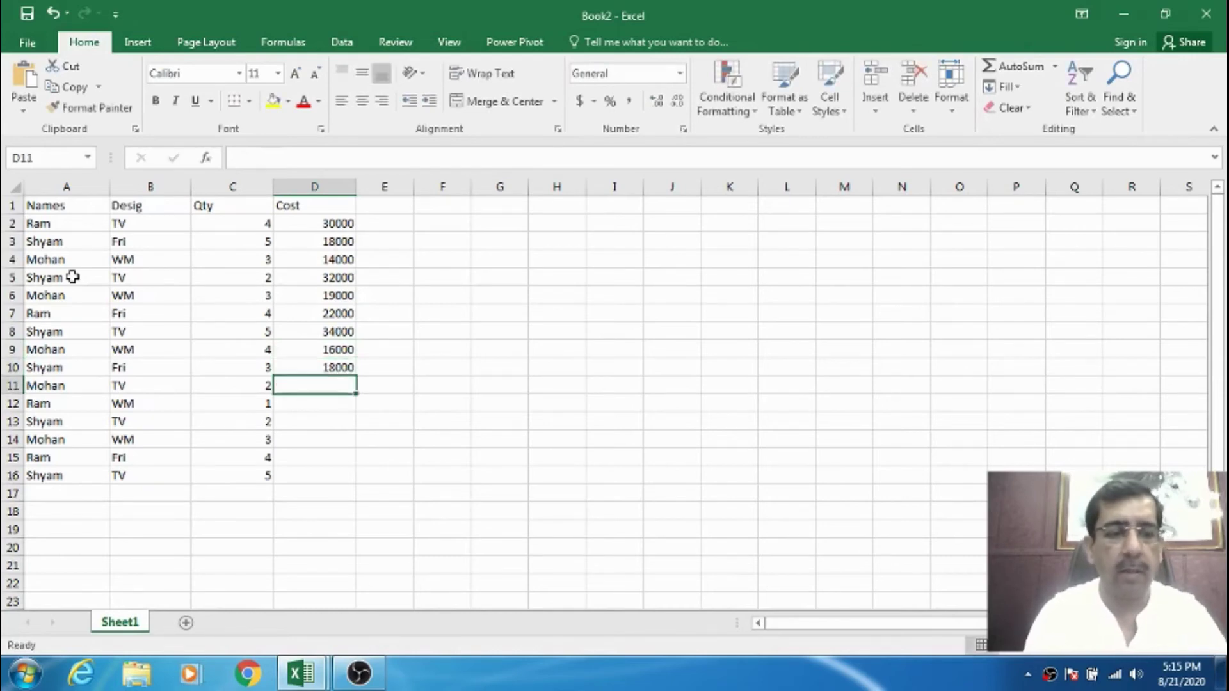
pyautogui.write('31000')
pyautogui.press('Return')
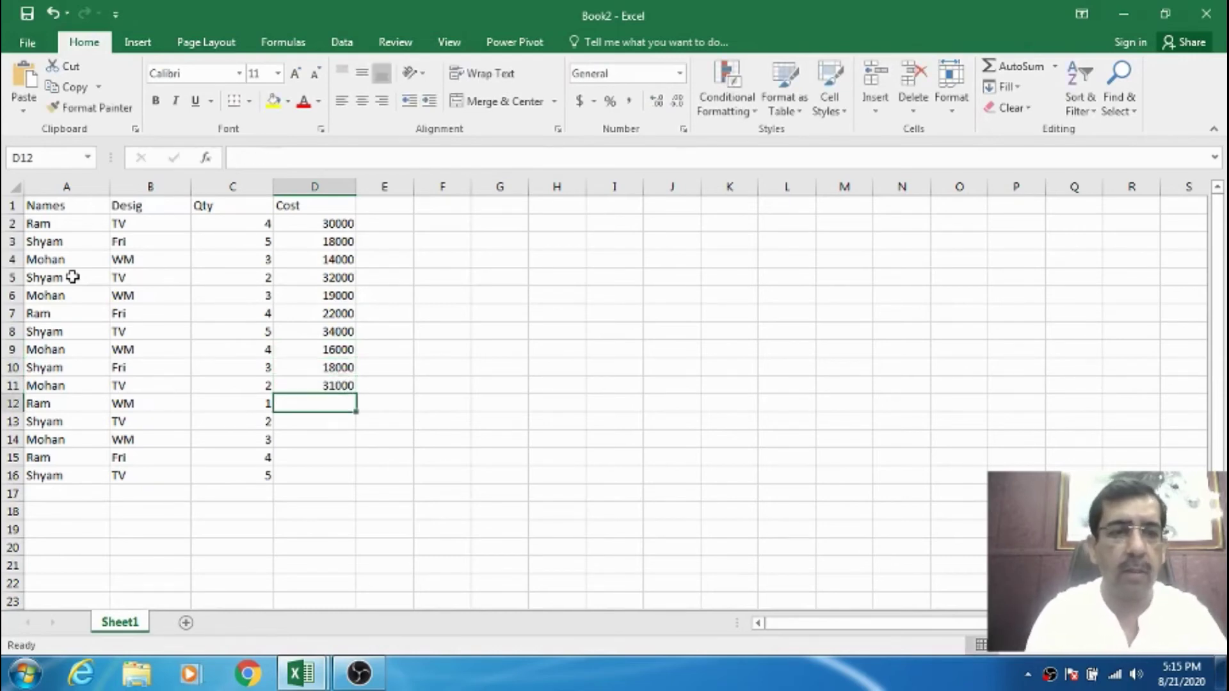
pyautogui.write('1500')
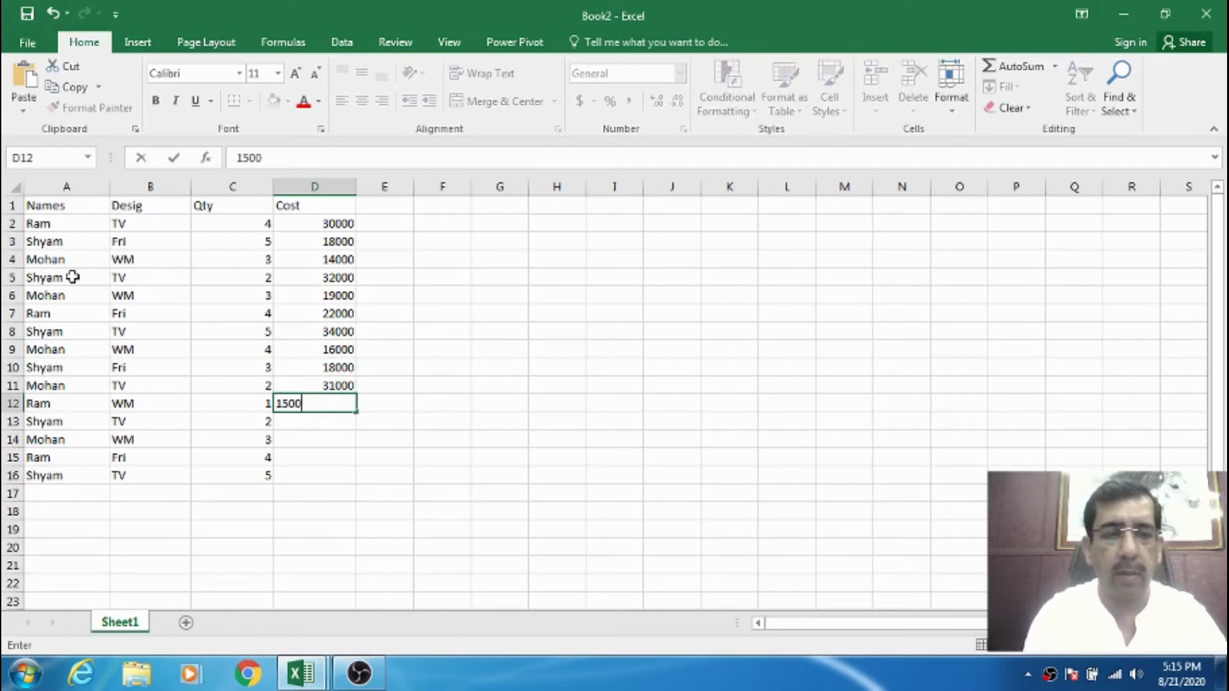
pyautogui.write('0')
pyautogui.press('Return')
# Enter the costs 29000, 17000, 18000 and 34000 in cells D13 to D16 of the Cost column.
pyautogui.write('2')
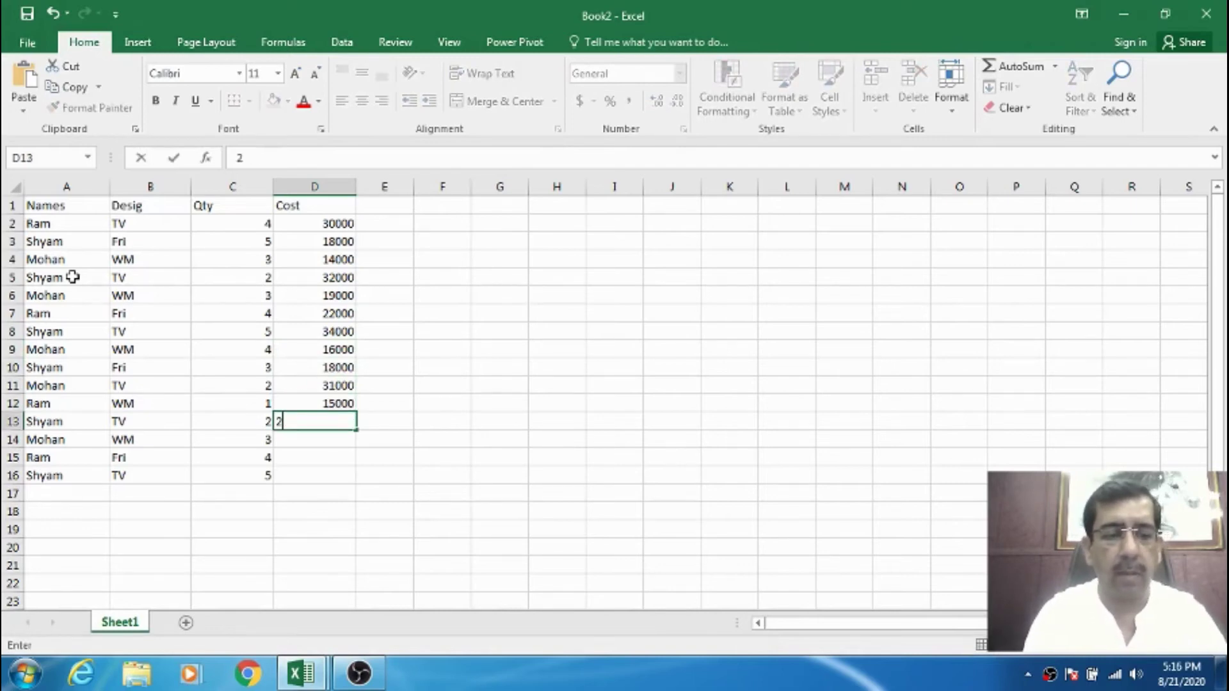
pyautogui.press('Return')
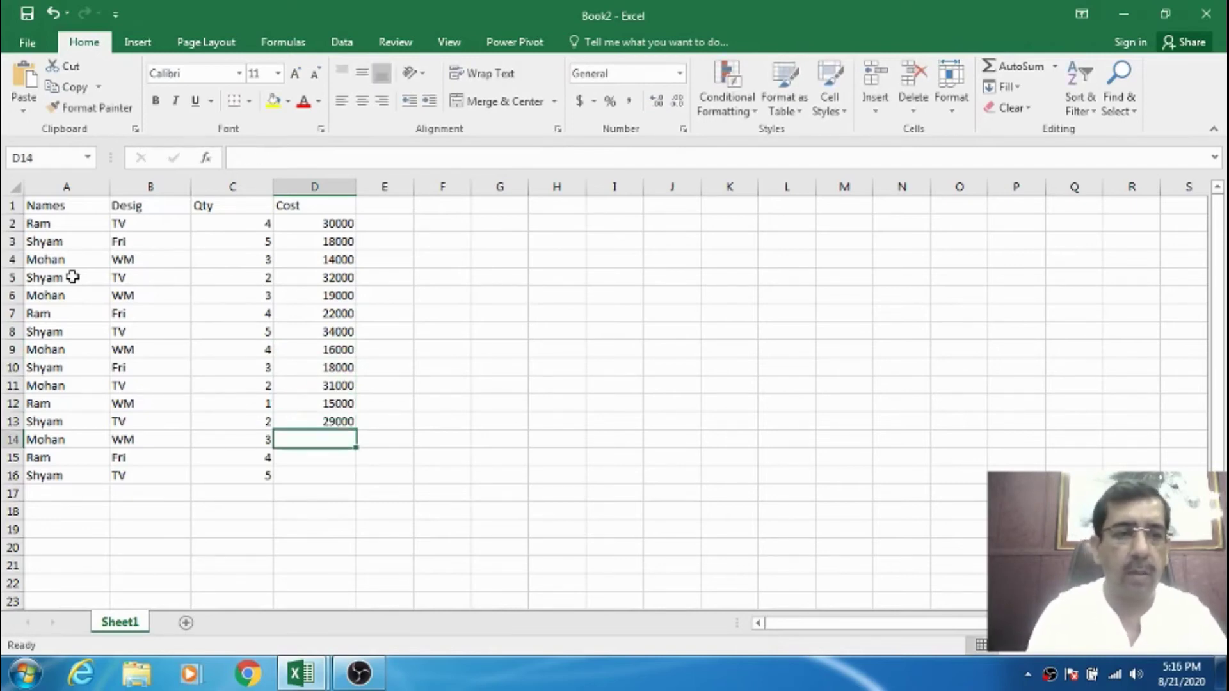
pyautogui.write('1700')
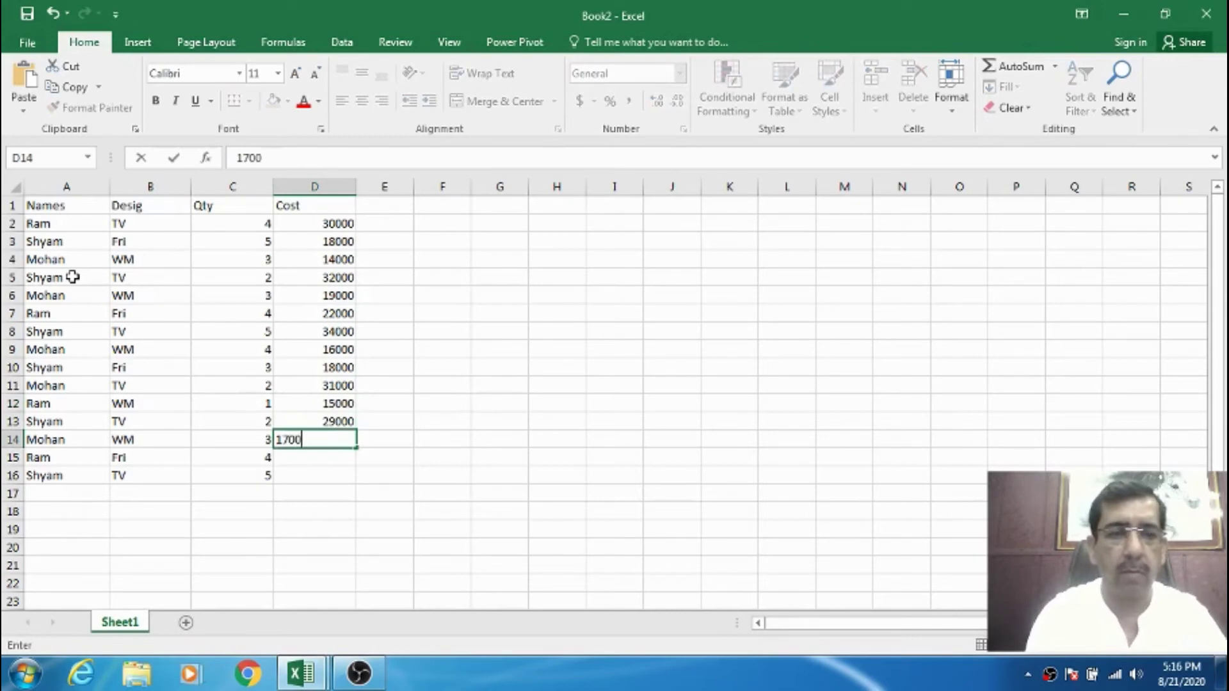
pyautogui.write('0')
pyautogui.press('Return')
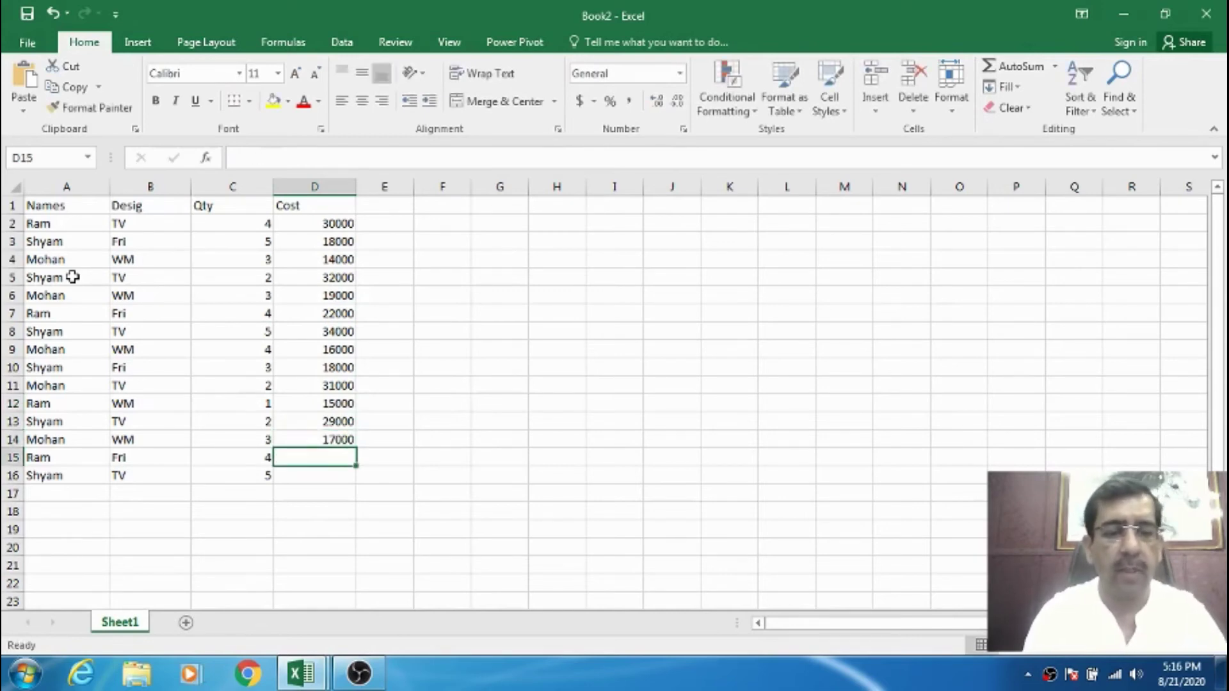
pyautogui.write('18000')
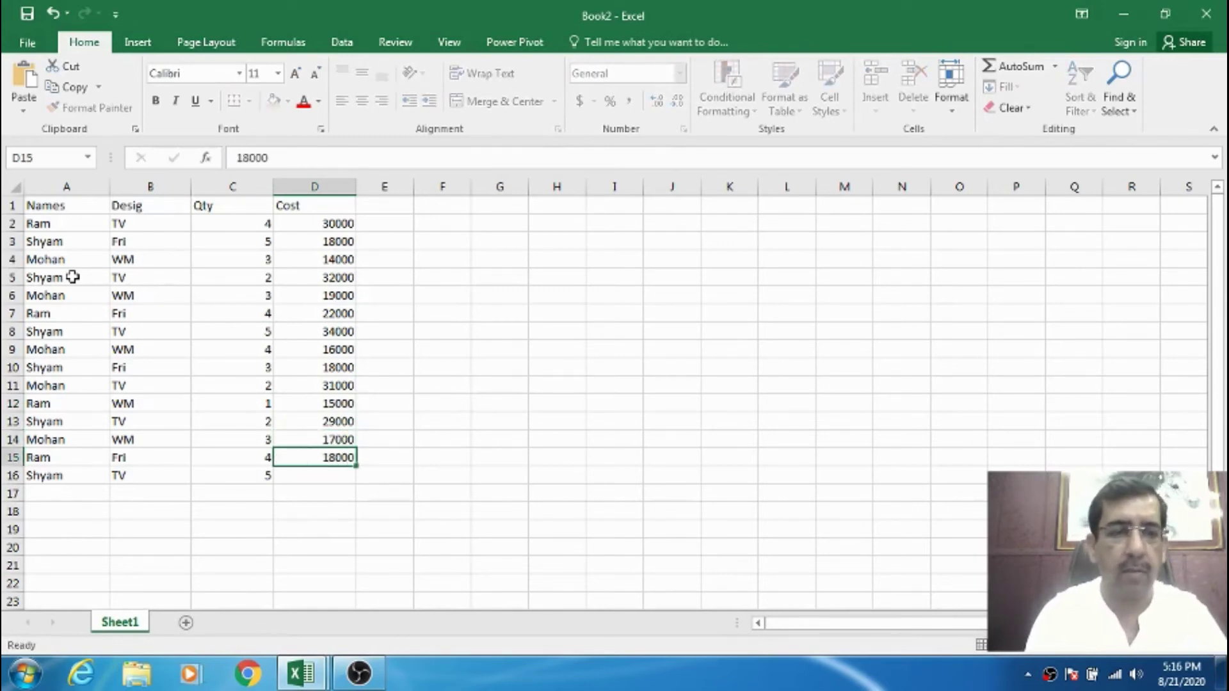
pyautogui.press('Return')
pyautogui.write('34000')
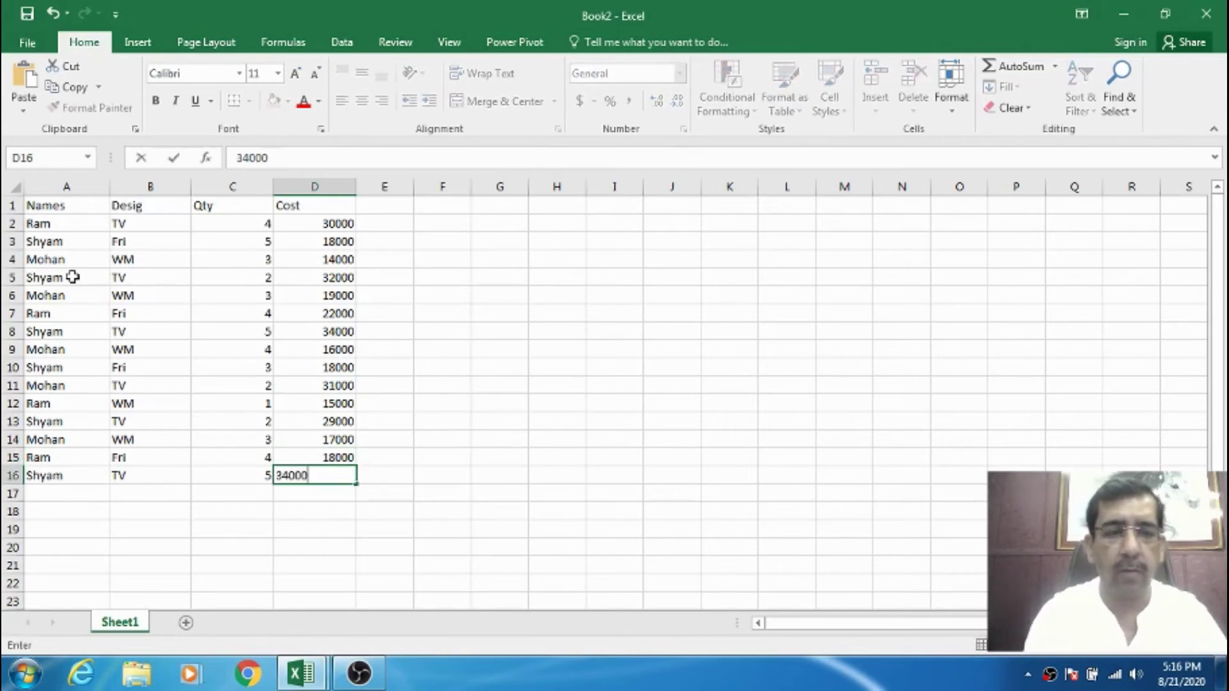
pyautogui.press('Return')
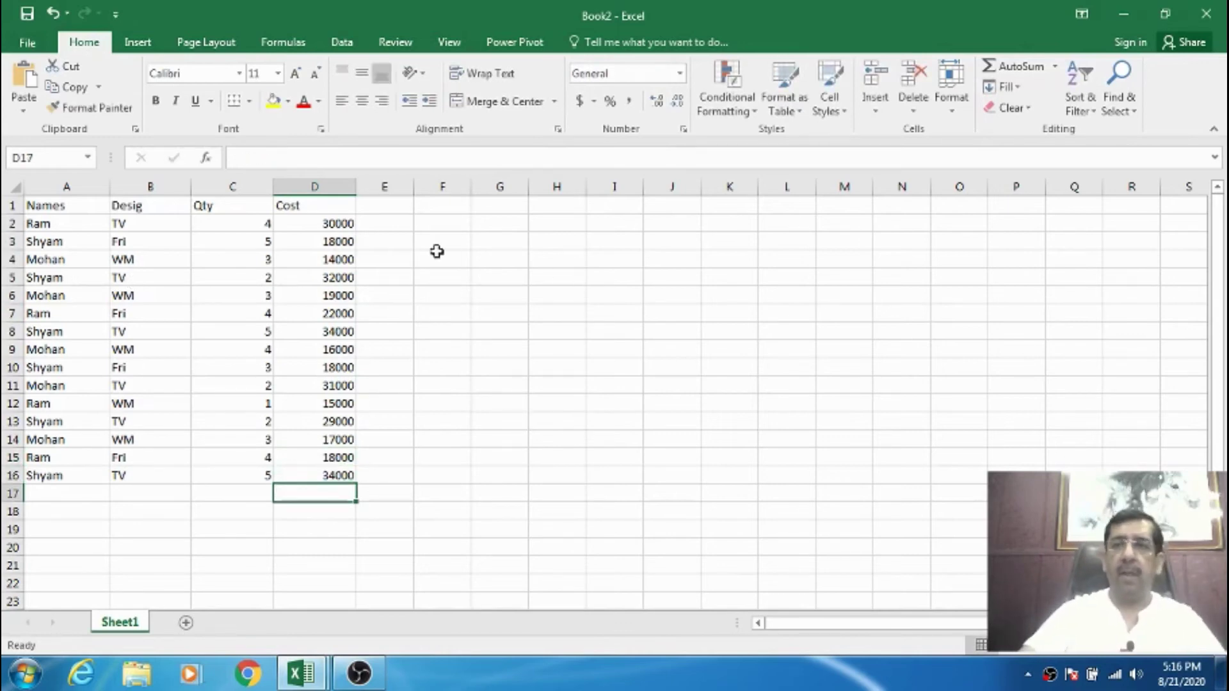
# Sort the table A1:D16 in ascending order by the Names column.
pyautogui.click(62, 202)
pyautogui.moveTo(63, 203); pyautogui.dragTo(312, 474)
pyautogui.click(349, 45)
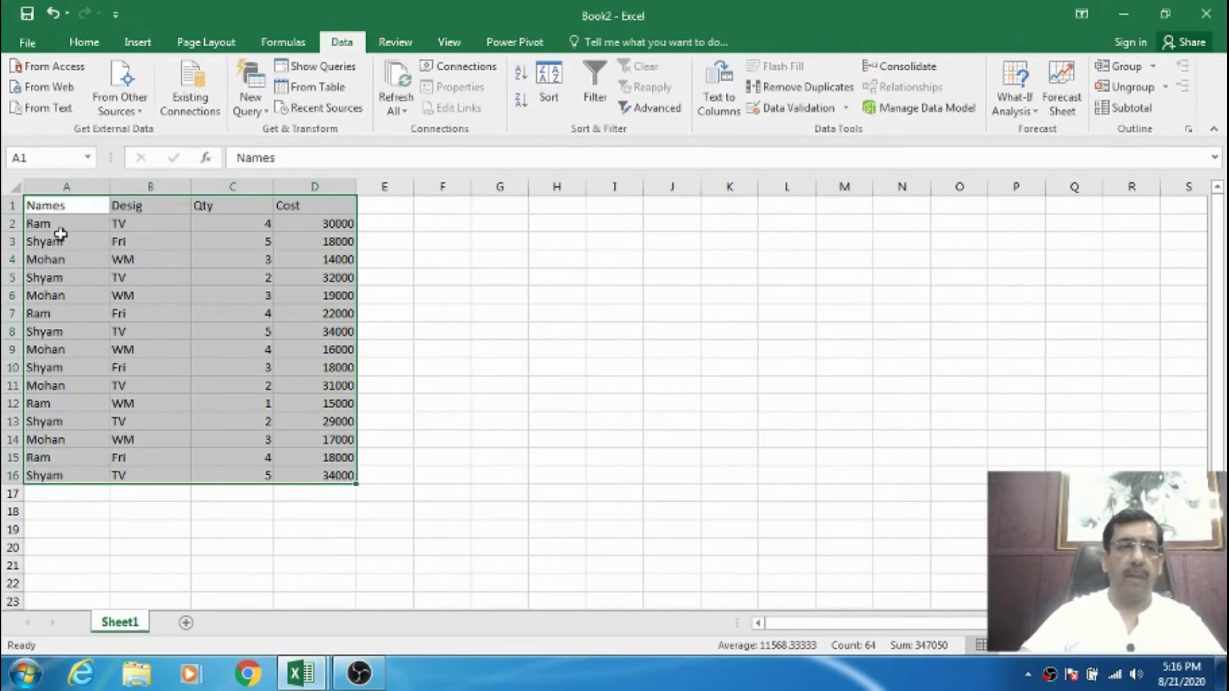
pyautogui.click(523, 73)
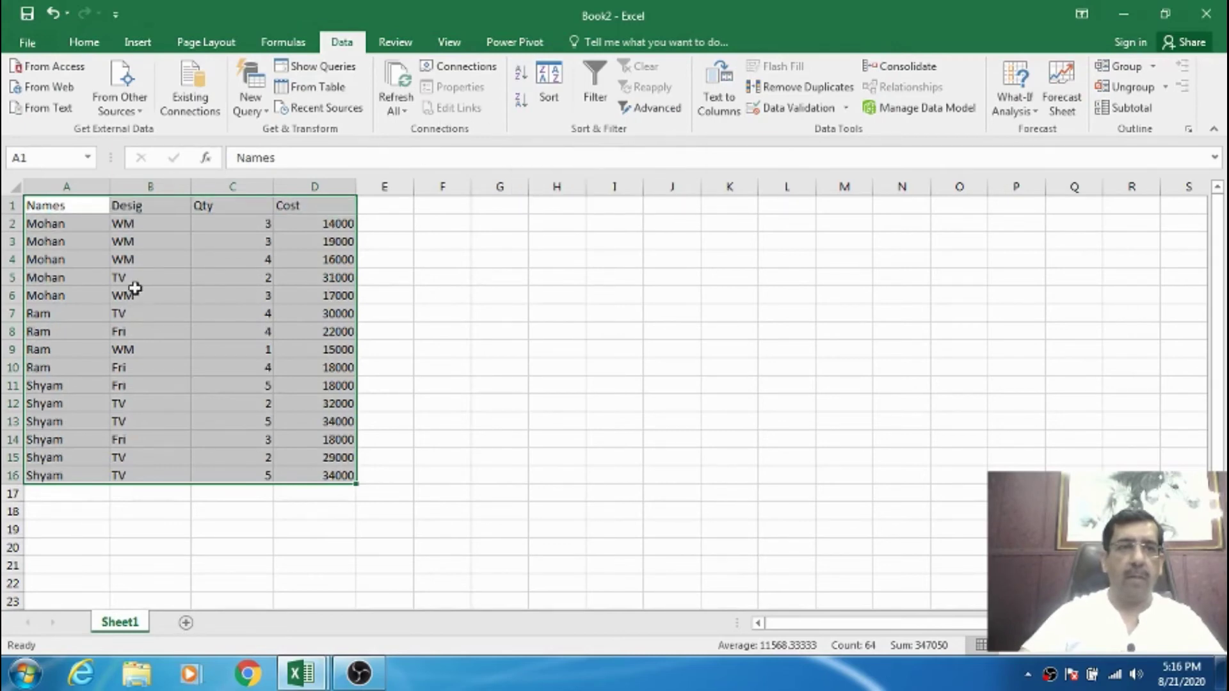
pyautogui.click(74, 225)
pyautogui.moveTo(74, 225); pyautogui.dragTo(71, 477)
pyautogui.click(94, 210)
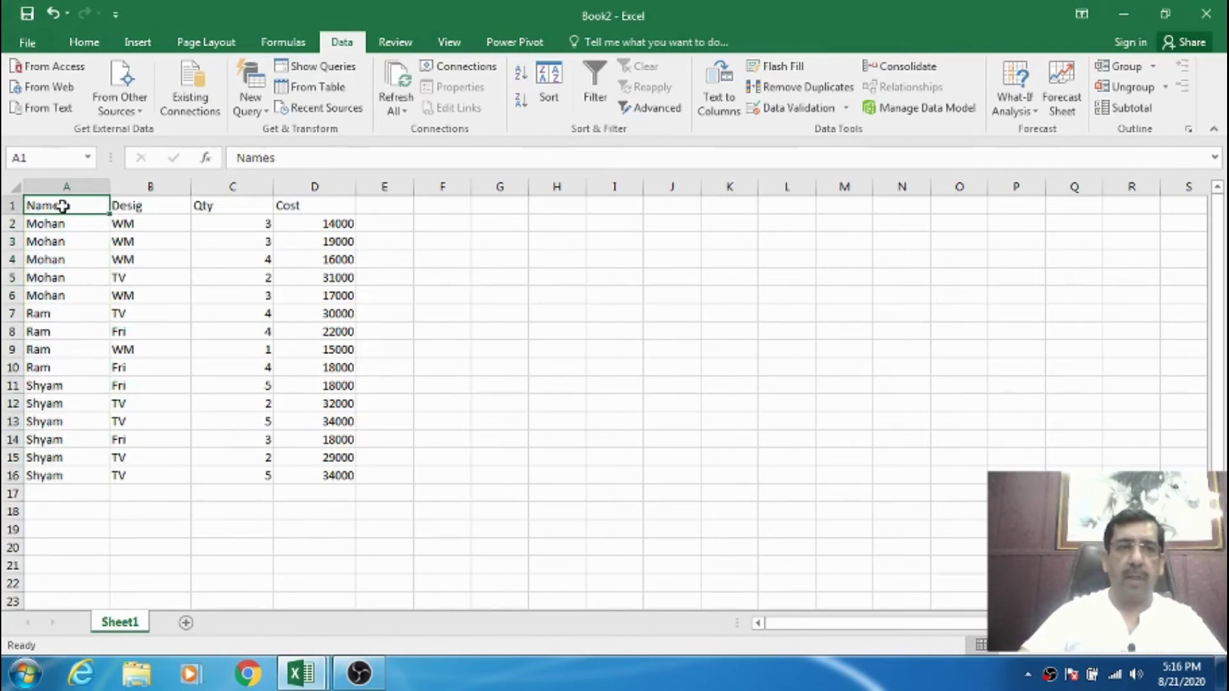
pyautogui.moveTo(60, 205); pyautogui.dragTo(338, 471)
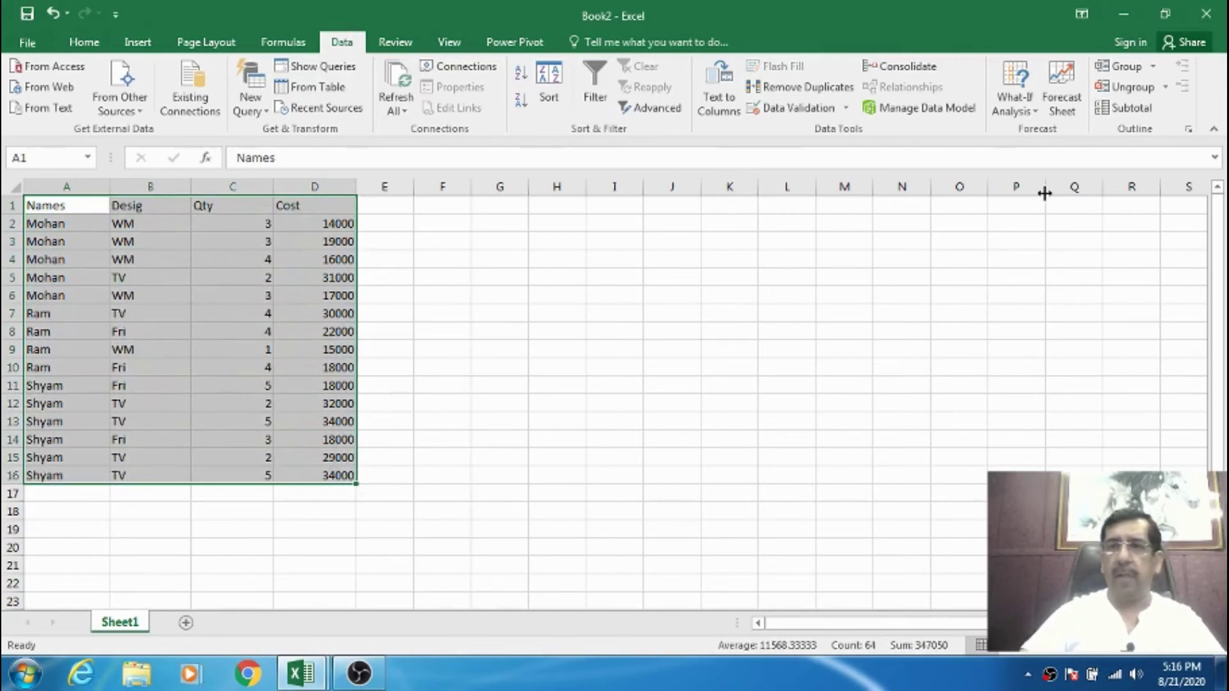
pyautogui.click(1135, 111)
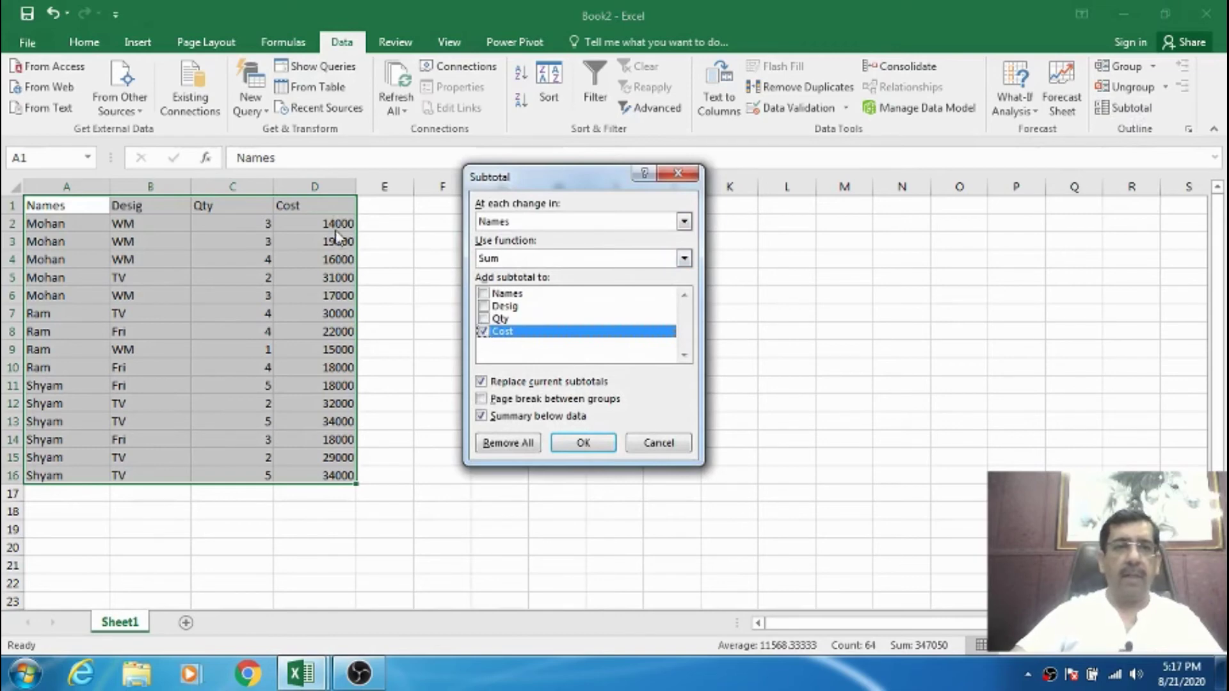
pyautogui.click(654, 443)
pyautogui.click(416, 293)
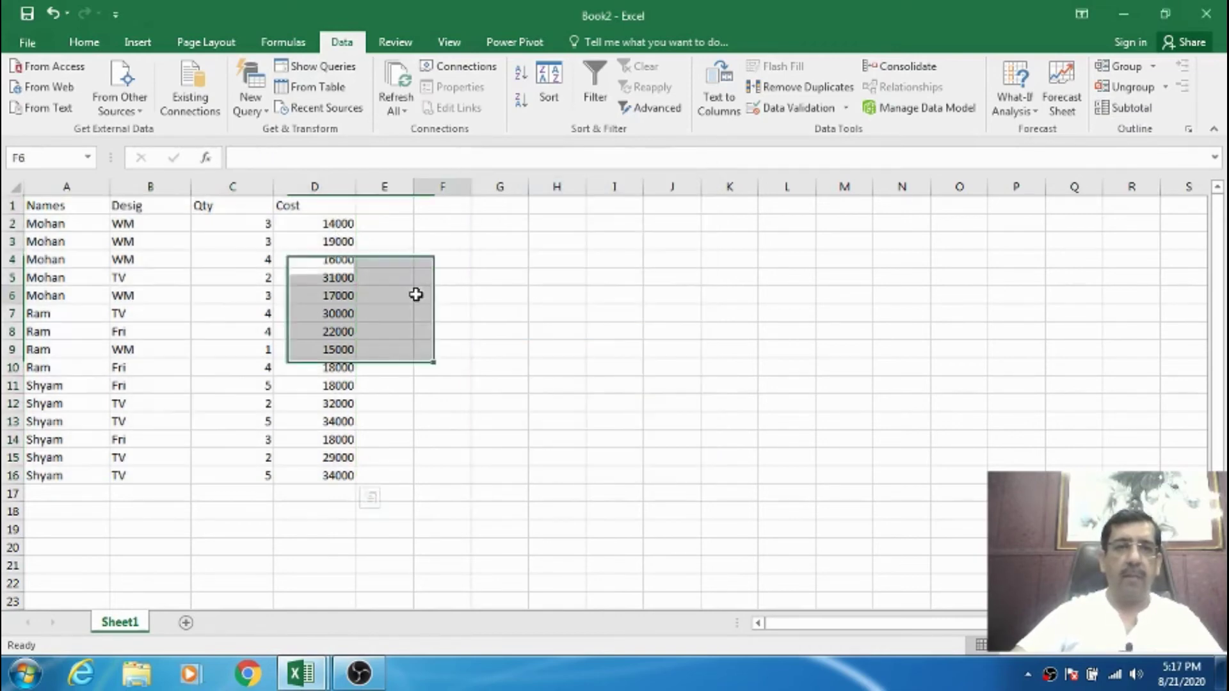
# Add the header Amount in E1 and widen column E.
pyautogui.click(398, 210)
pyautogui.moveTo(413, 186); pyautogui.dragTo(435, 186)
pyautogui.write('Amount')
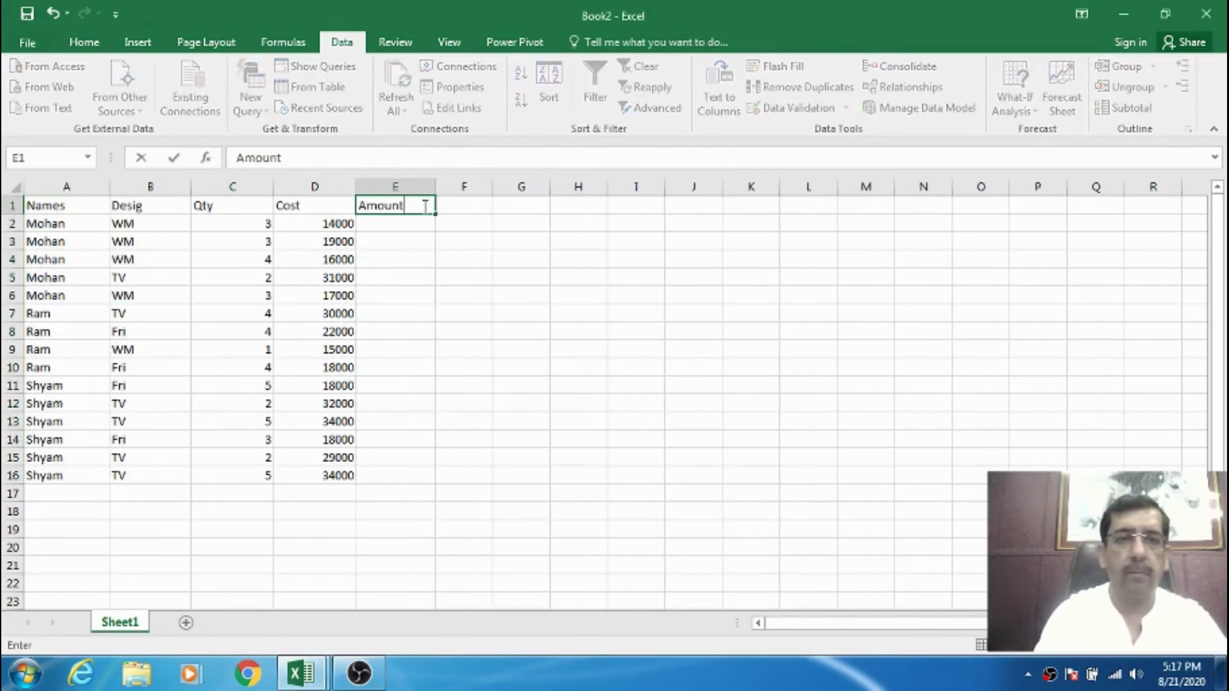
pyautogui.press('Return')
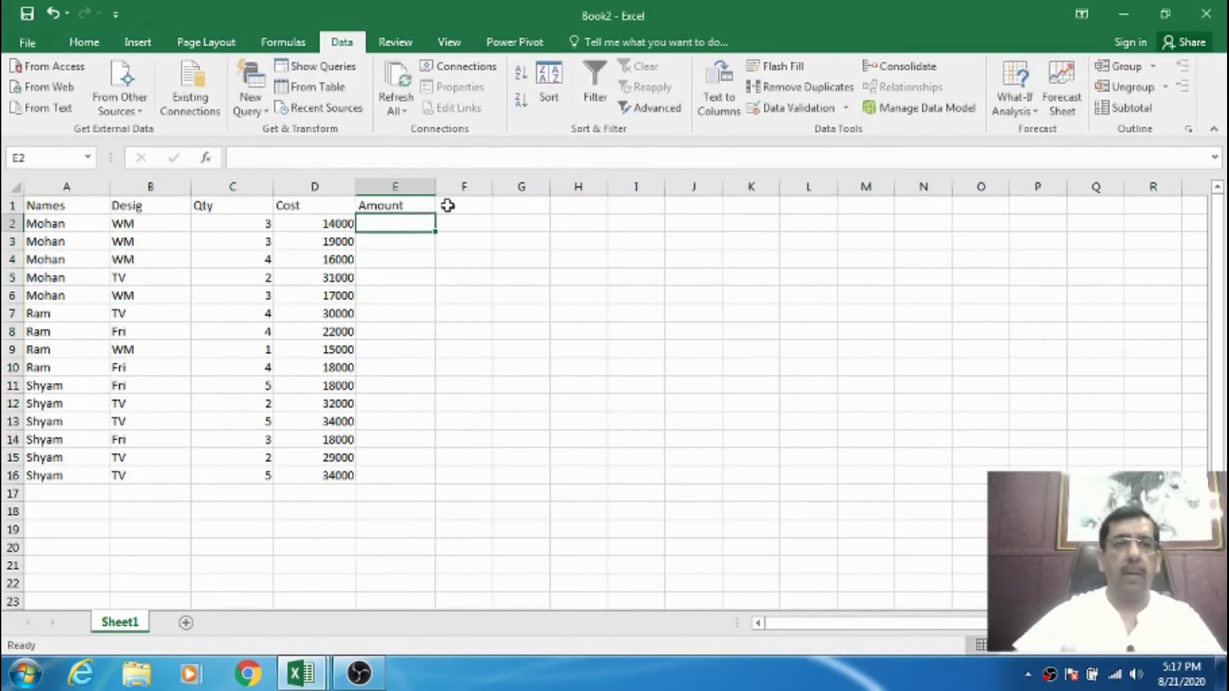
# Calculate the amount in E2 with the formula =C2*D2 and fill it down to E16.
pyautogui.write('=')
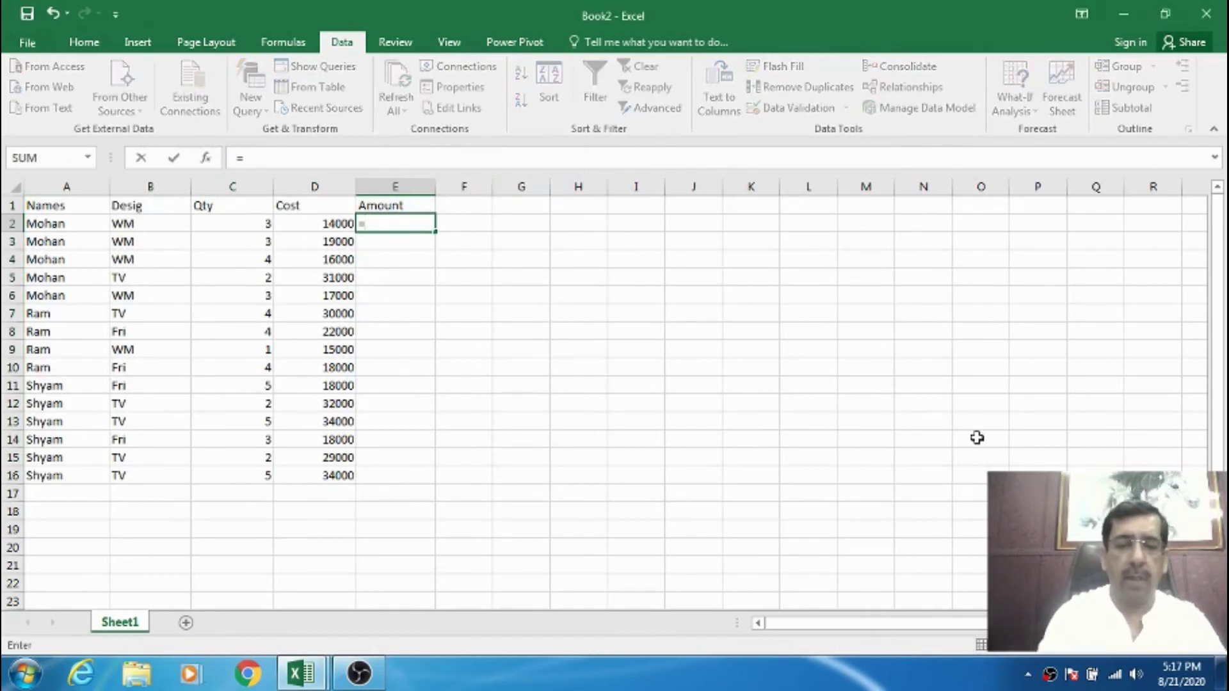
pyautogui.write('c2*d2')
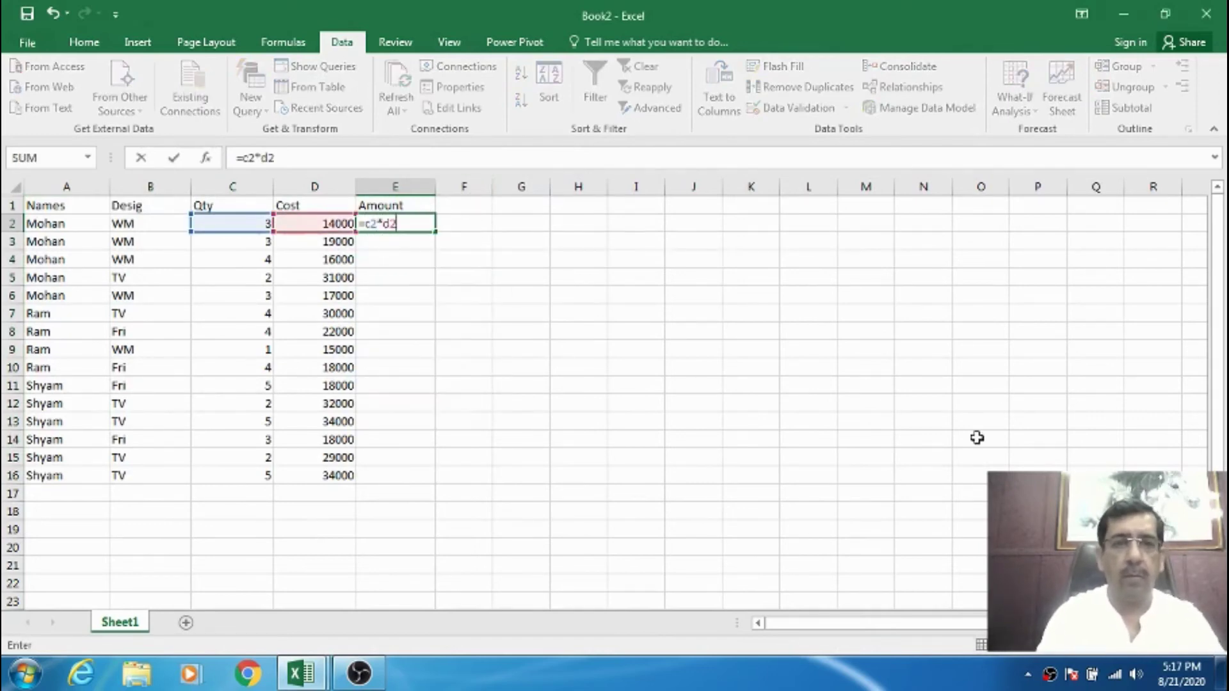
pyautogui.press('Return')
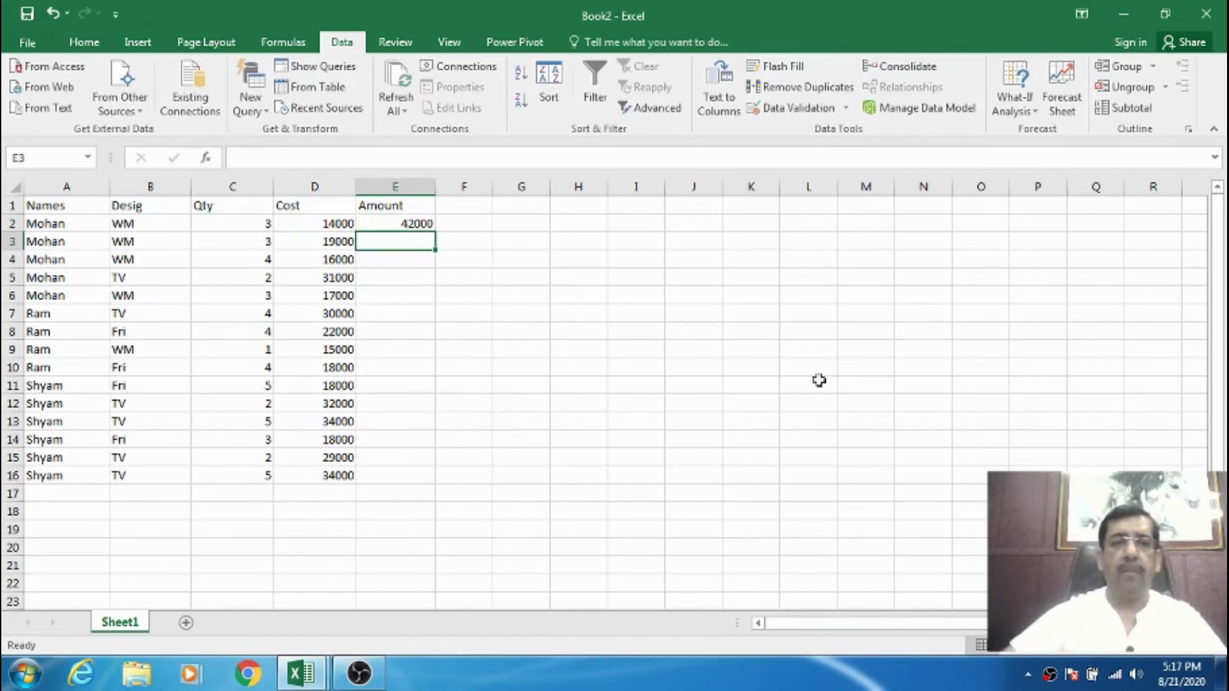
pyautogui.click(402, 224)
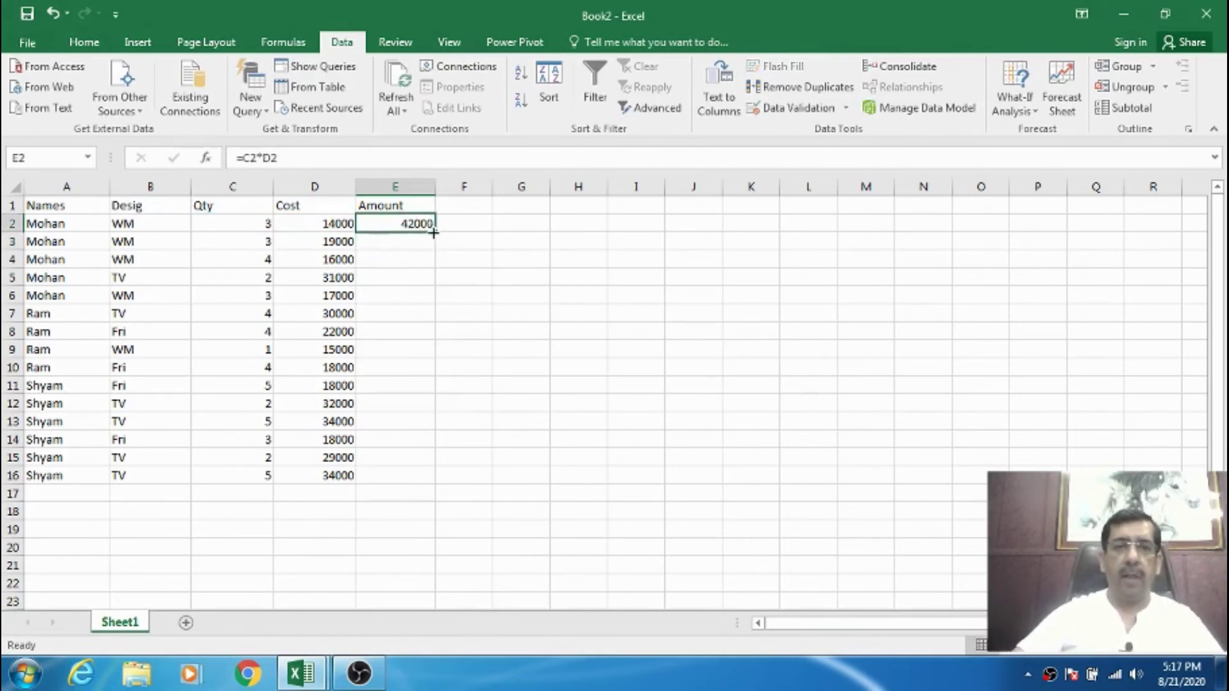
pyautogui.moveTo(435, 232); pyautogui.dragTo(420, 478)
pyautogui.click(409, 308)
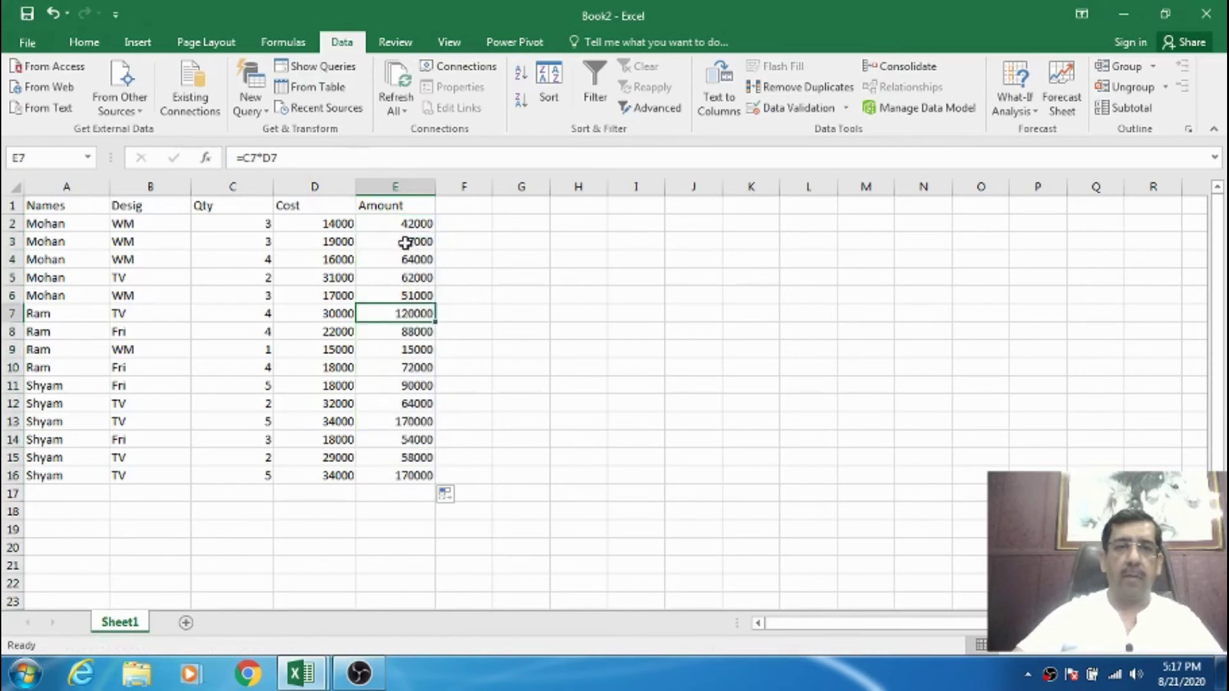
# Add subtotals to the table A1:E16 that sum Amount at each change in Names, with the summary below the data.
pyautogui.moveTo(71, 209); pyautogui.dragTo(426, 477)
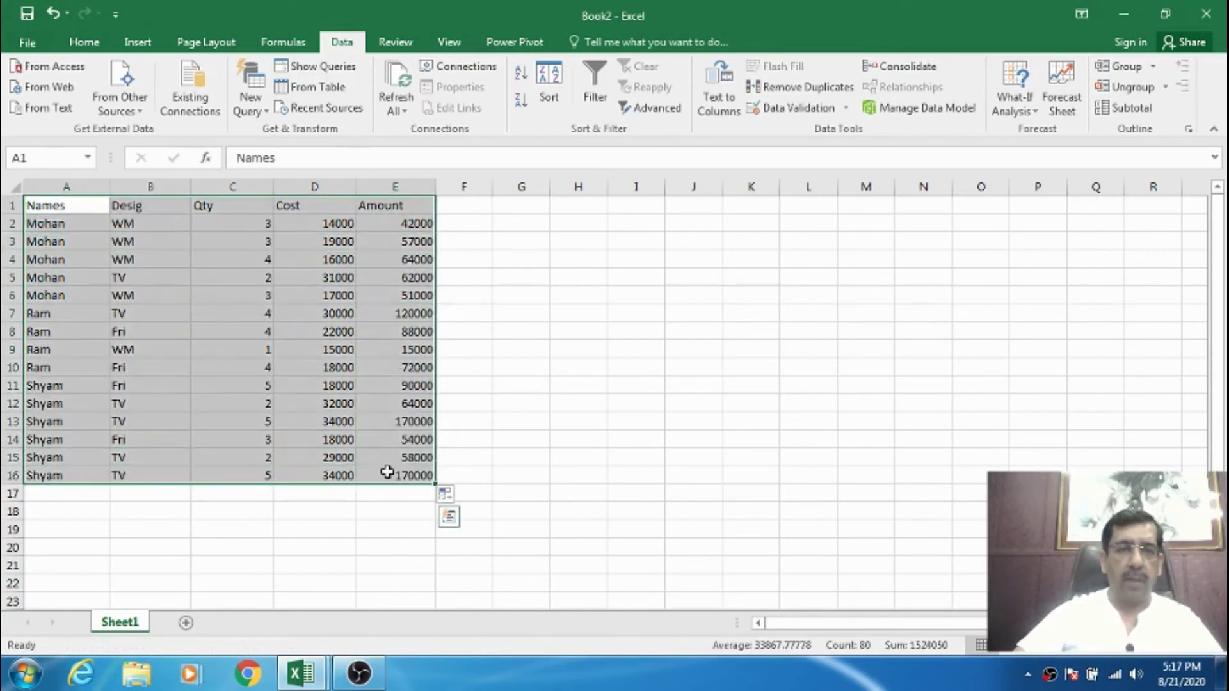
pyautogui.click(1132, 108)
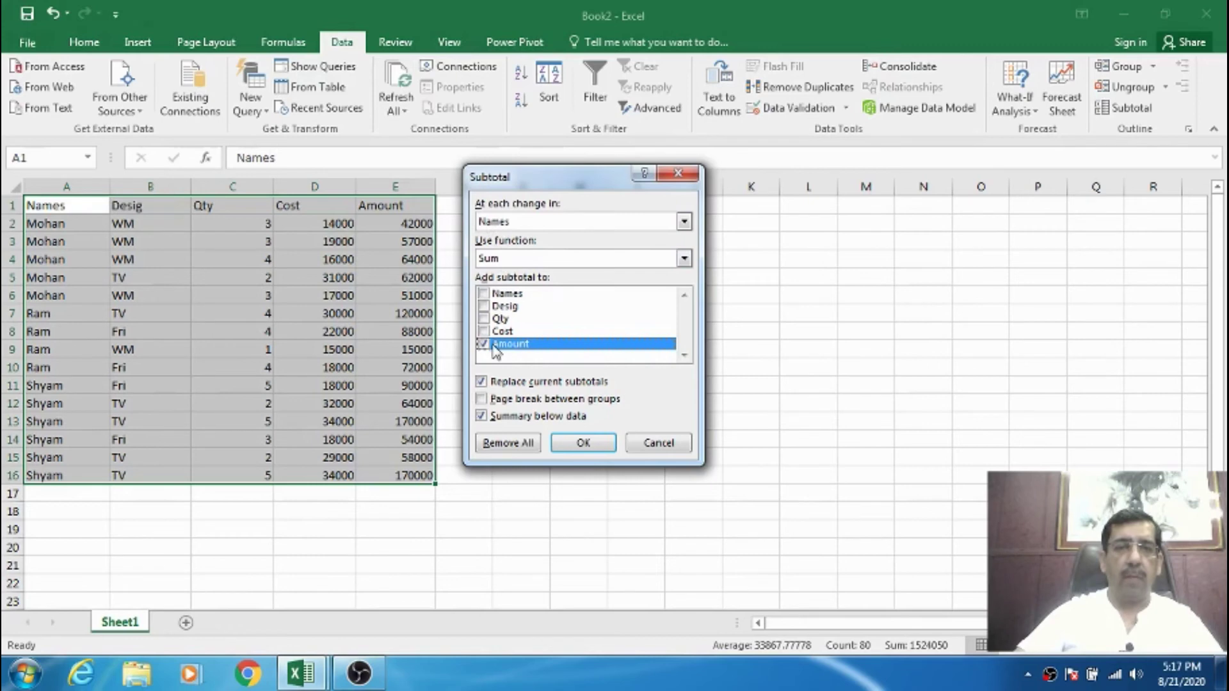
pyautogui.click(585, 443)
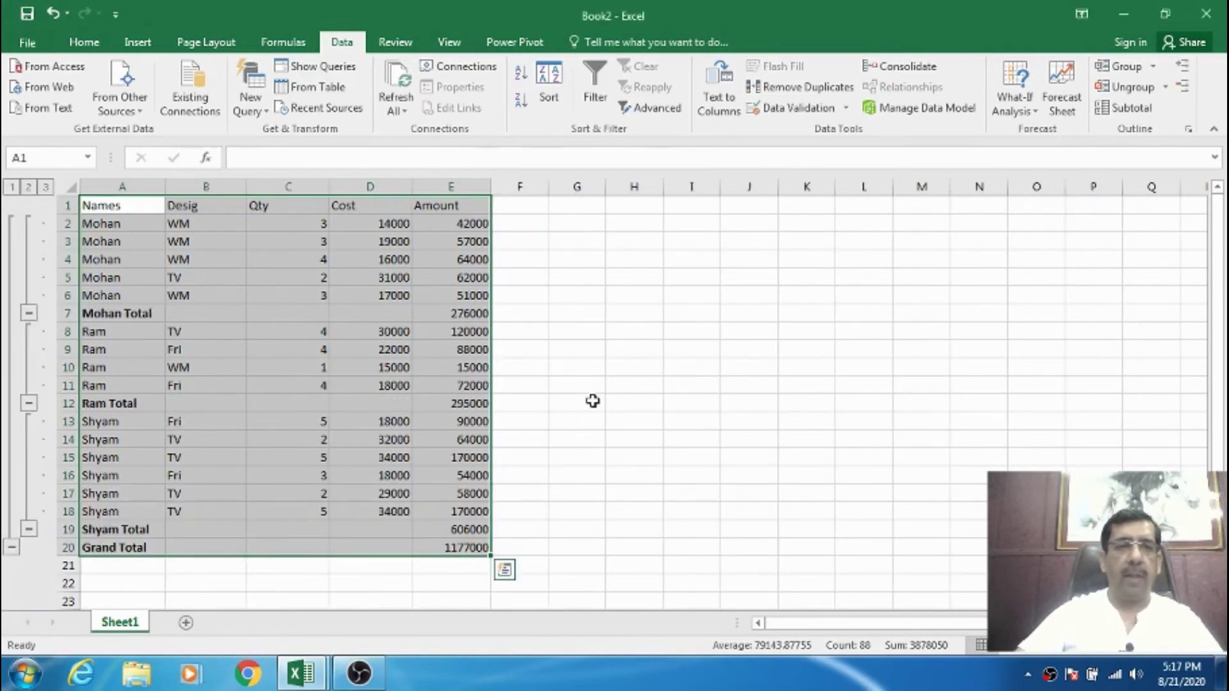
pyautogui.click(580, 402)
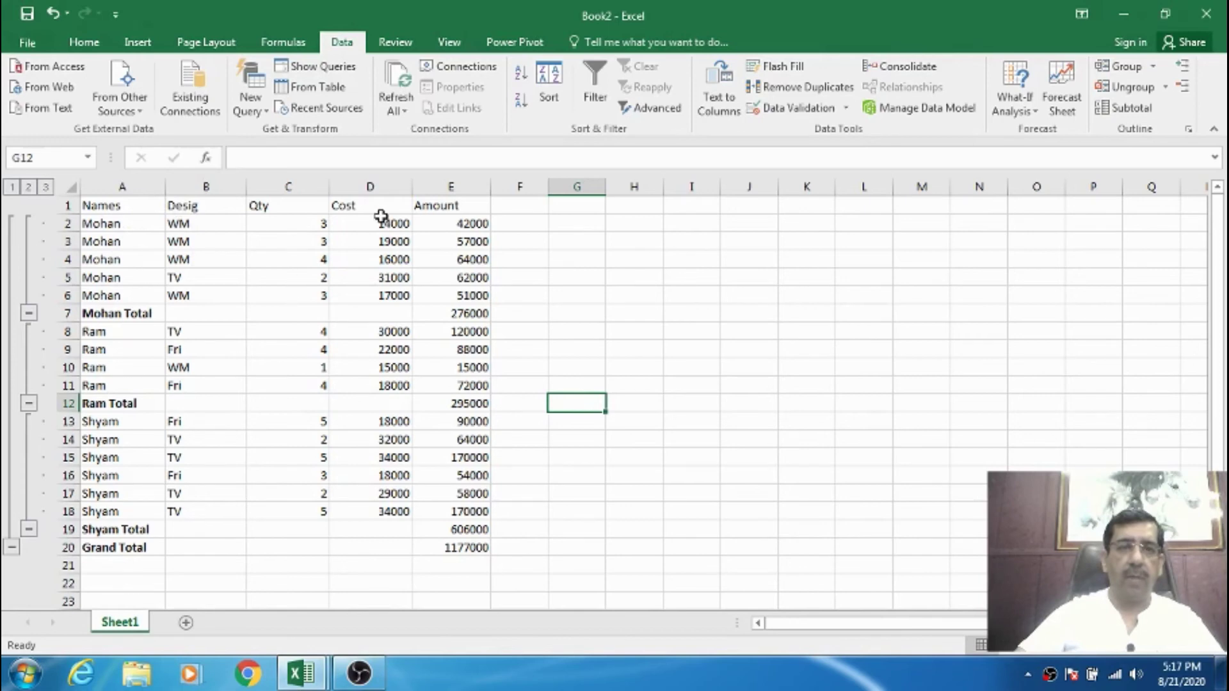
# Examine the subtotal formulas in E7, E12 and E19 and the Grand Total formula in E20.
pyautogui.click(141, 312)
pyautogui.click(467, 311)
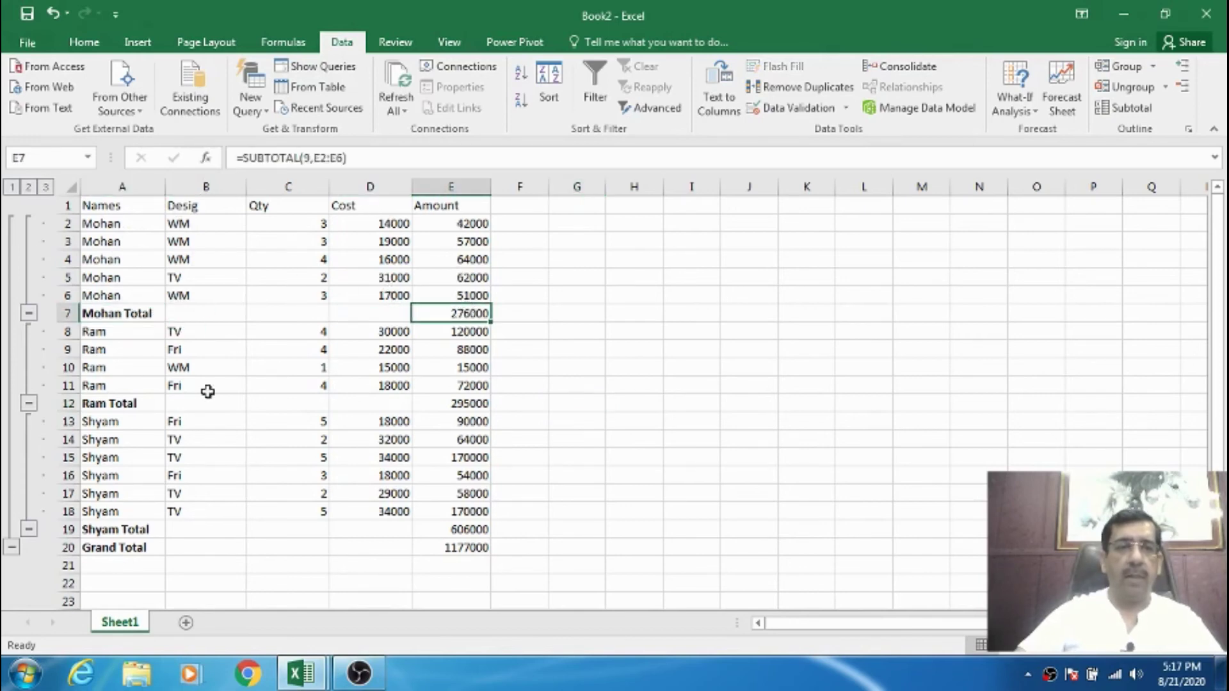
pyautogui.click(132, 403)
pyautogui.click(431, 399)
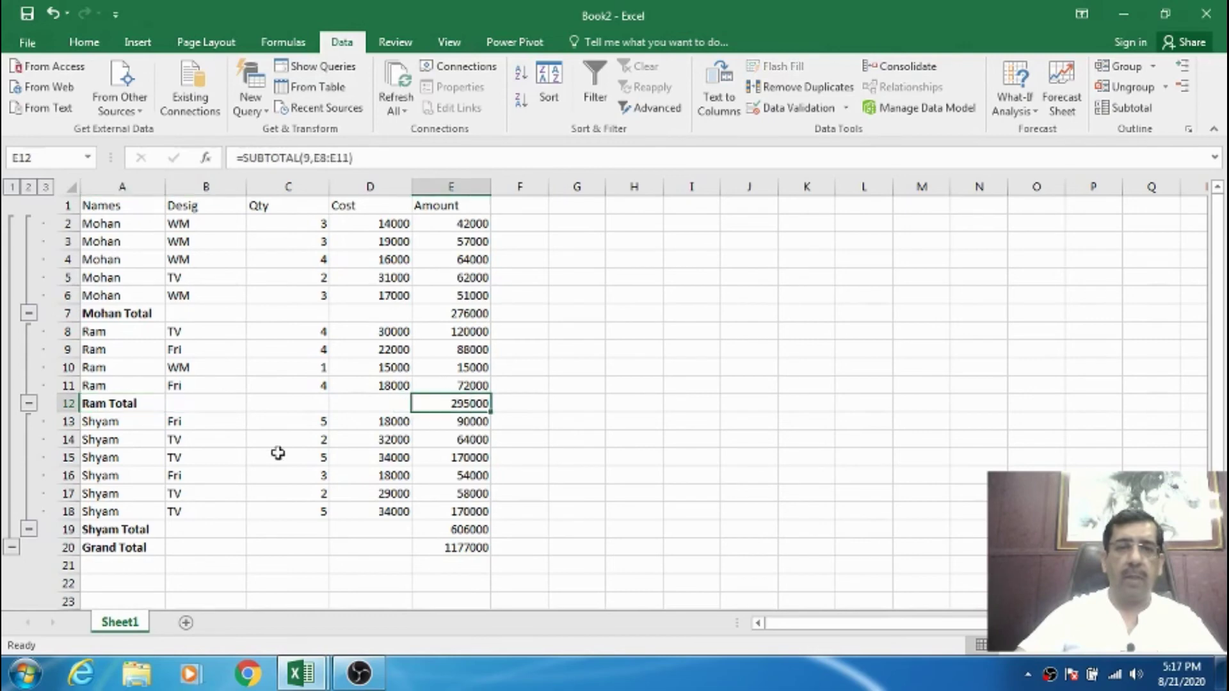
pyautogui.click(126, 526)
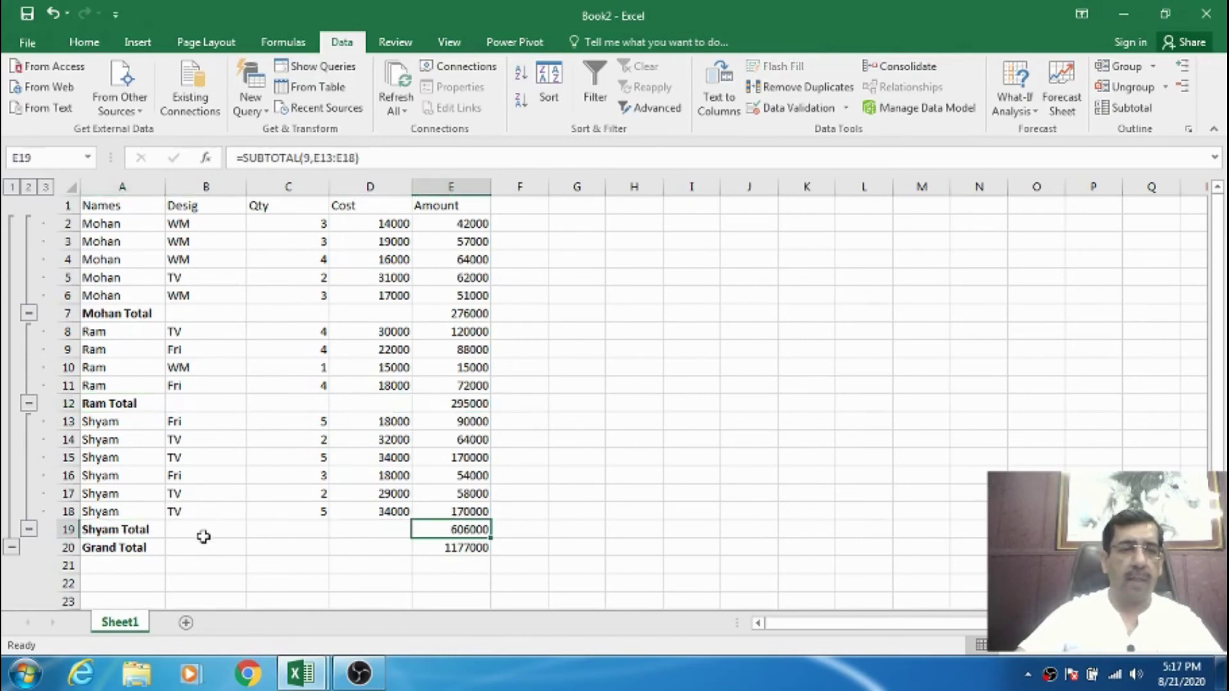
pyautogui.click(140, 548)
pyautogui.click(456, 549)
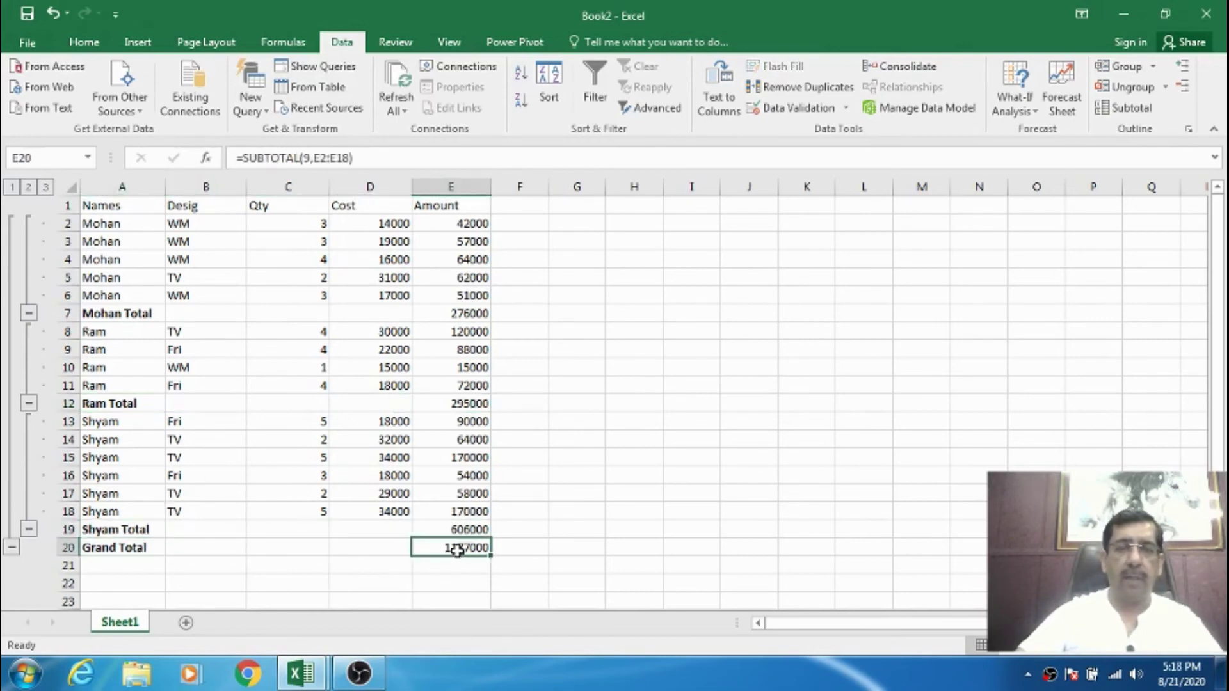
# Widen column F and calculate 10% of the row 7 subtotal in F7 with the formula =E7*10%.
pyautogui.click(510, 315)
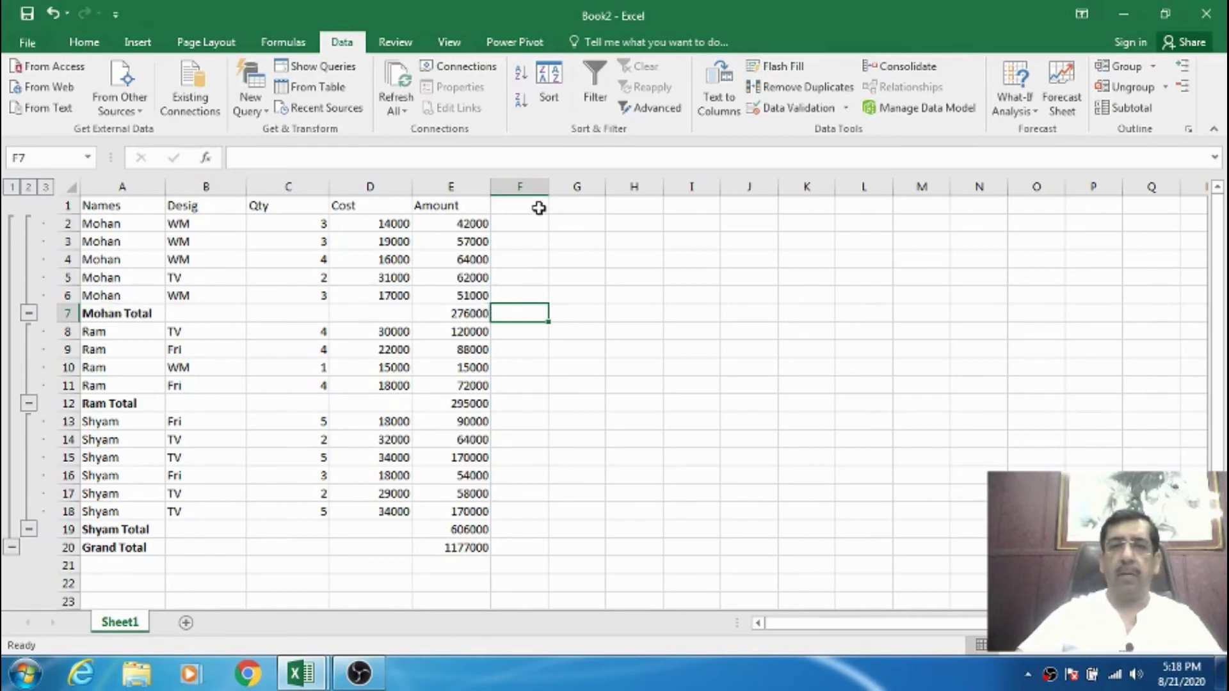
pyautogui.moveTo(548, 185); pyautogui.dragTo(576, 179)
pyautogui.click(141, 314)
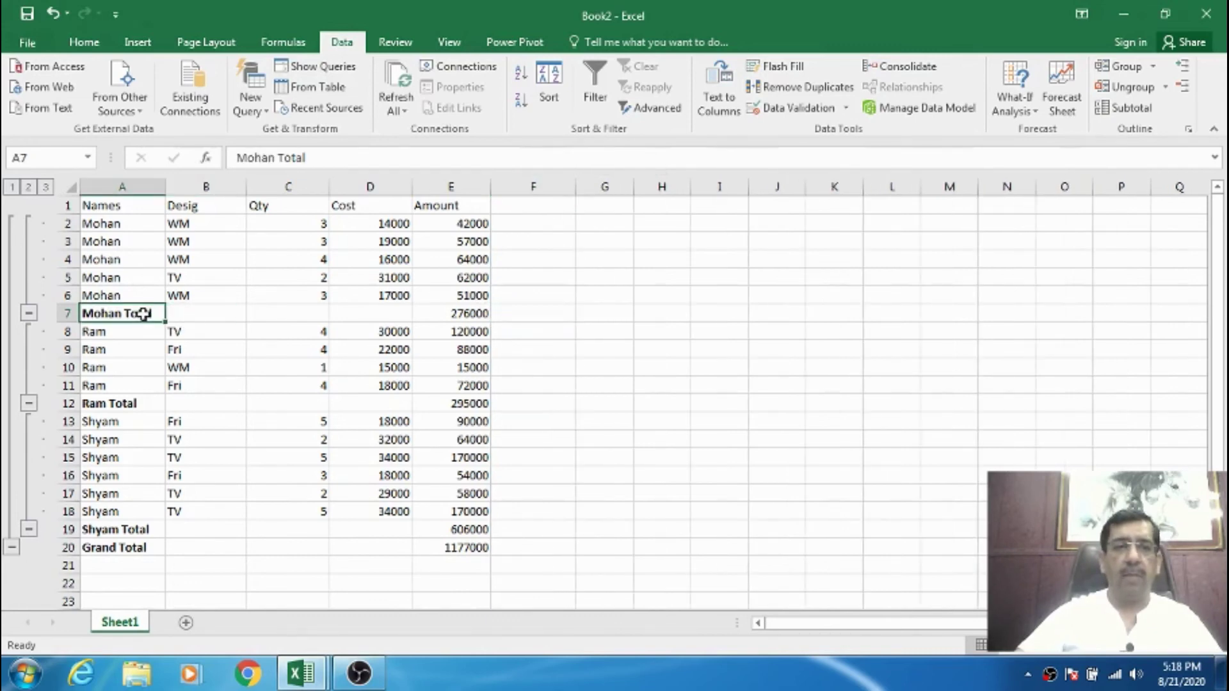
pyautogui.click(461, 316)
pyautogui.click(561, 316)
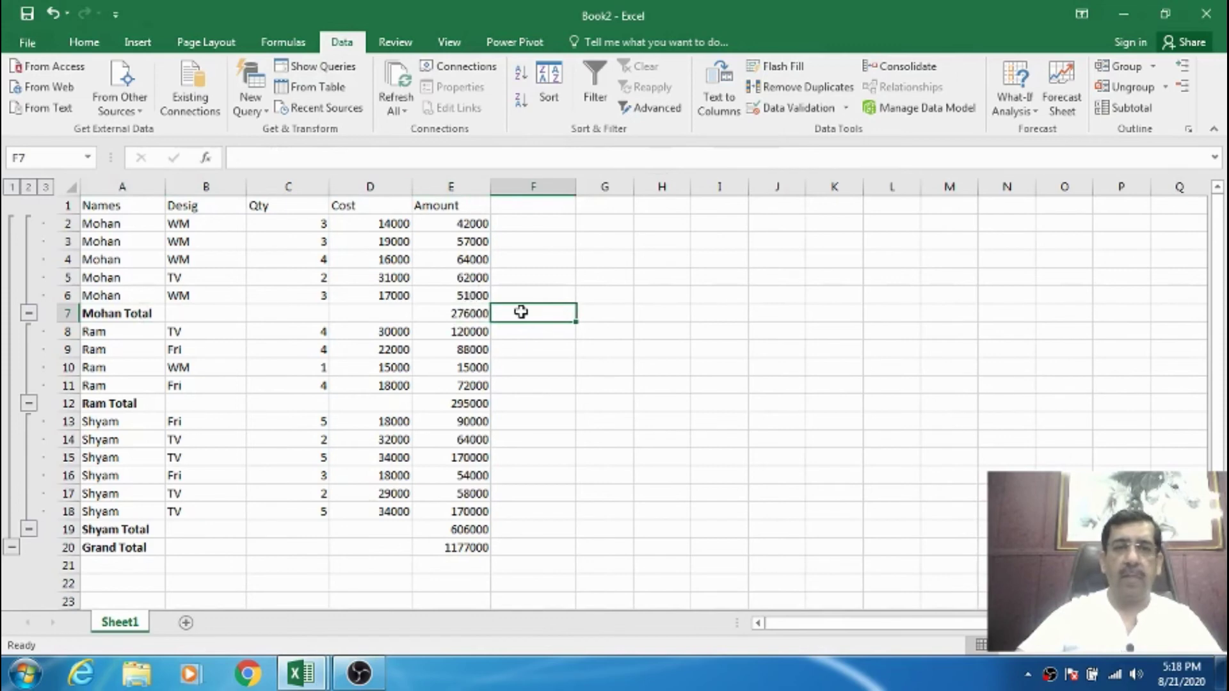
pyautogui.write('=')
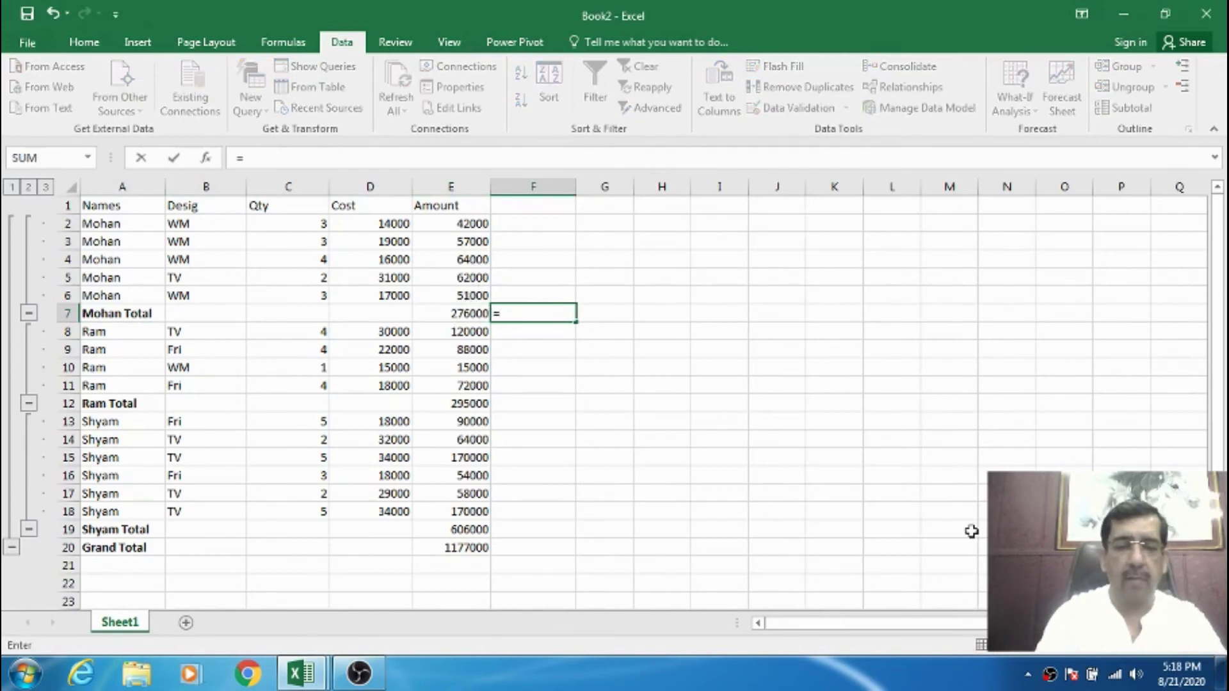
pyautogui.write('e7')
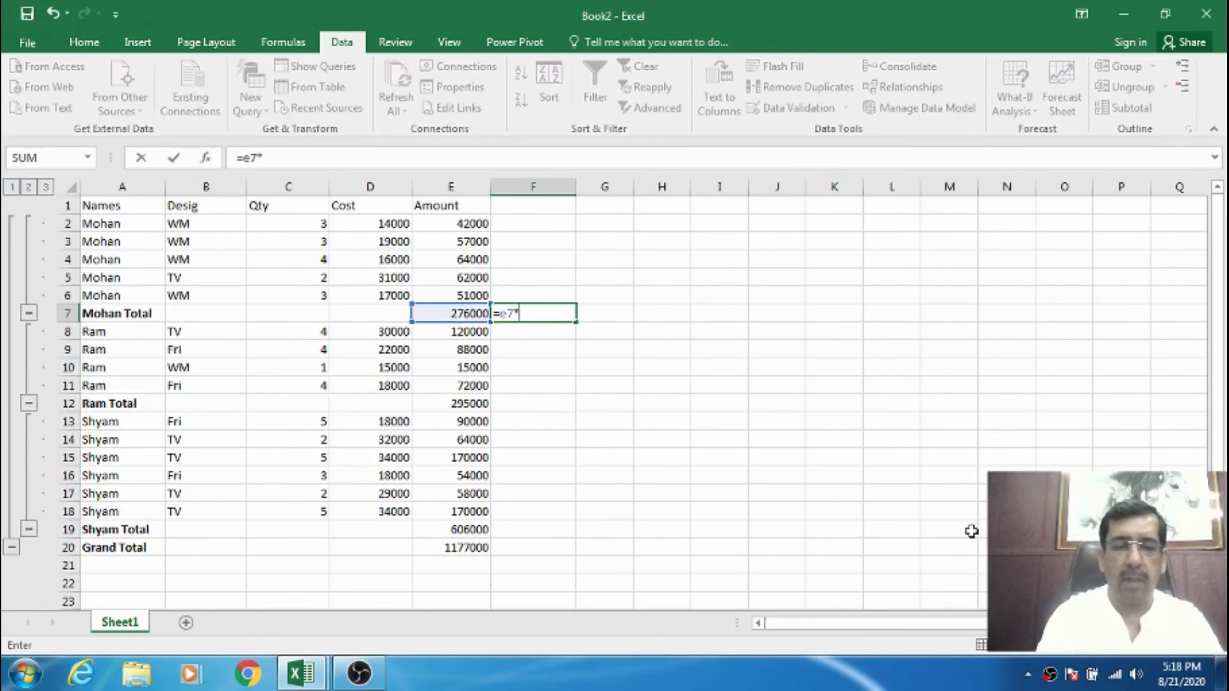
pyautogui.write('*10%')
pyautogui.press('Return')
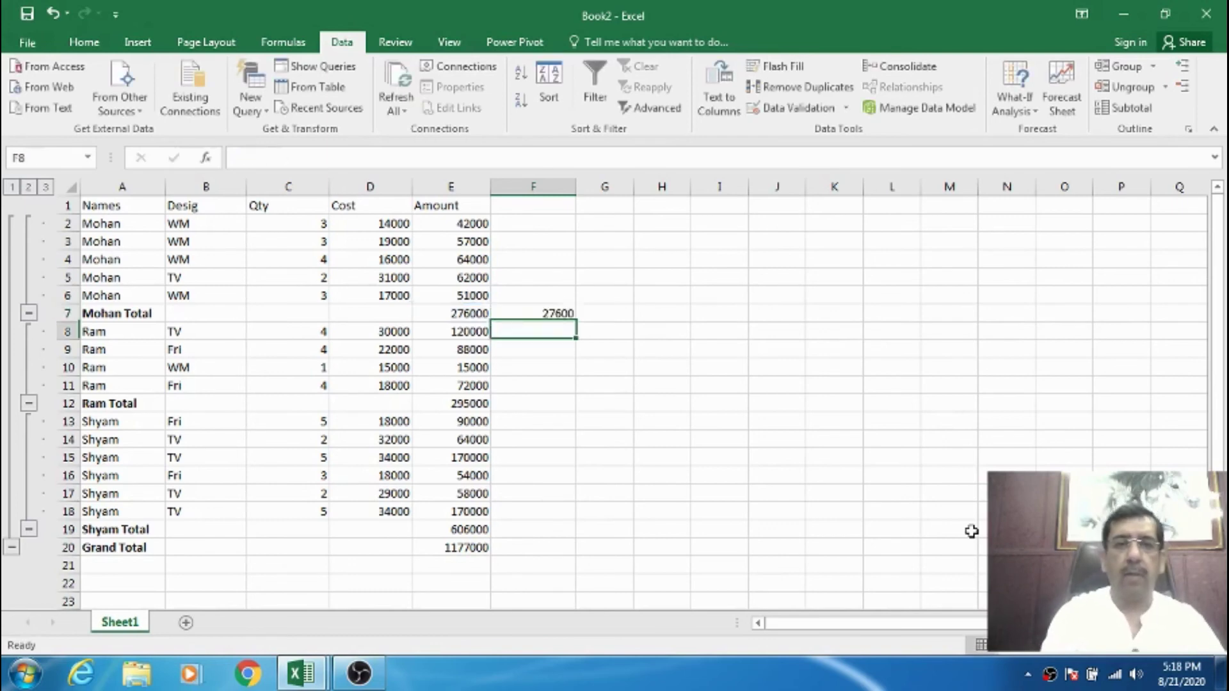
# Calculate 10% of the row 12 subtotal in F12 with the formula =E12*10%.
pyautogui.press('Down')
pyautogui.press('Down')
pyautogui.press('Down')
pyautogui.press('Down')
pyautogui.press('Down')
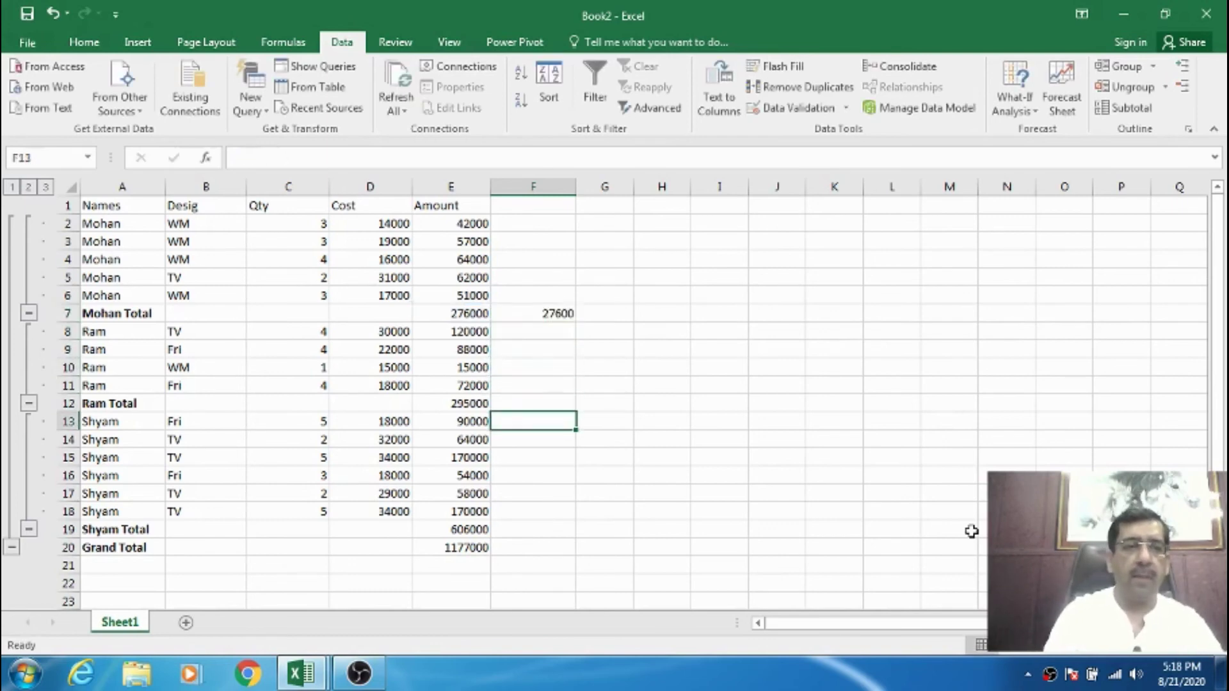
pyautogui.press('Up')
pyautogui.write('=e12')
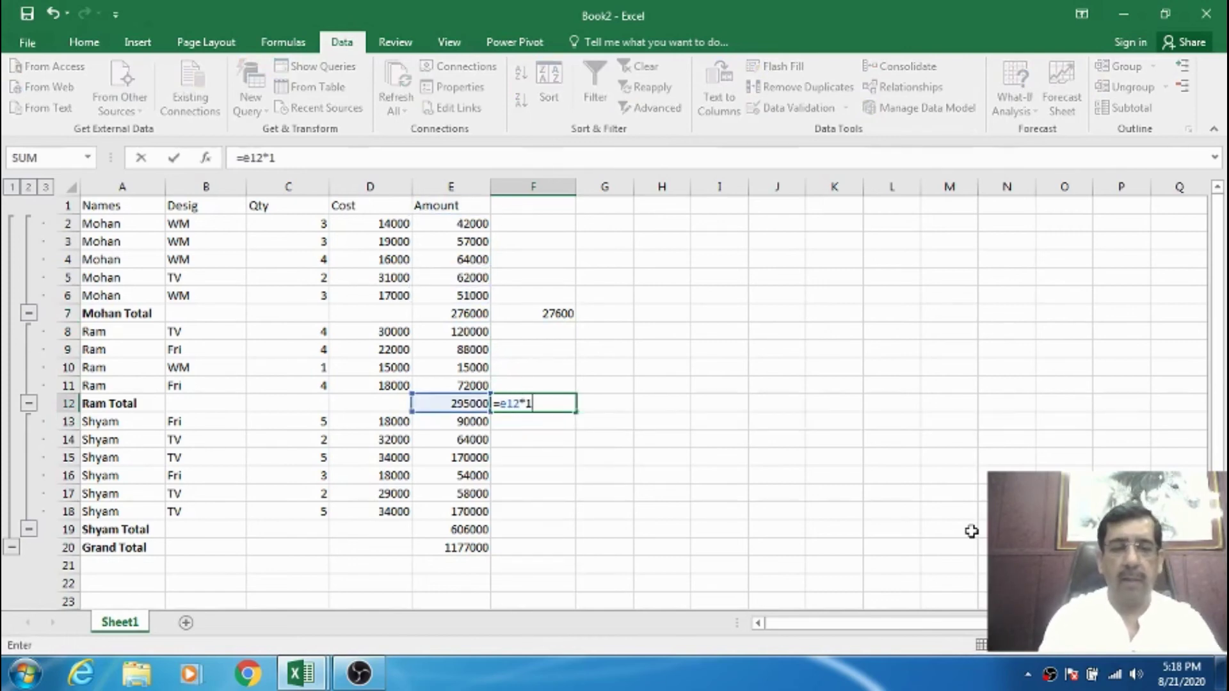
pyautogui.write('*10%')
pyautogui.press('Return')
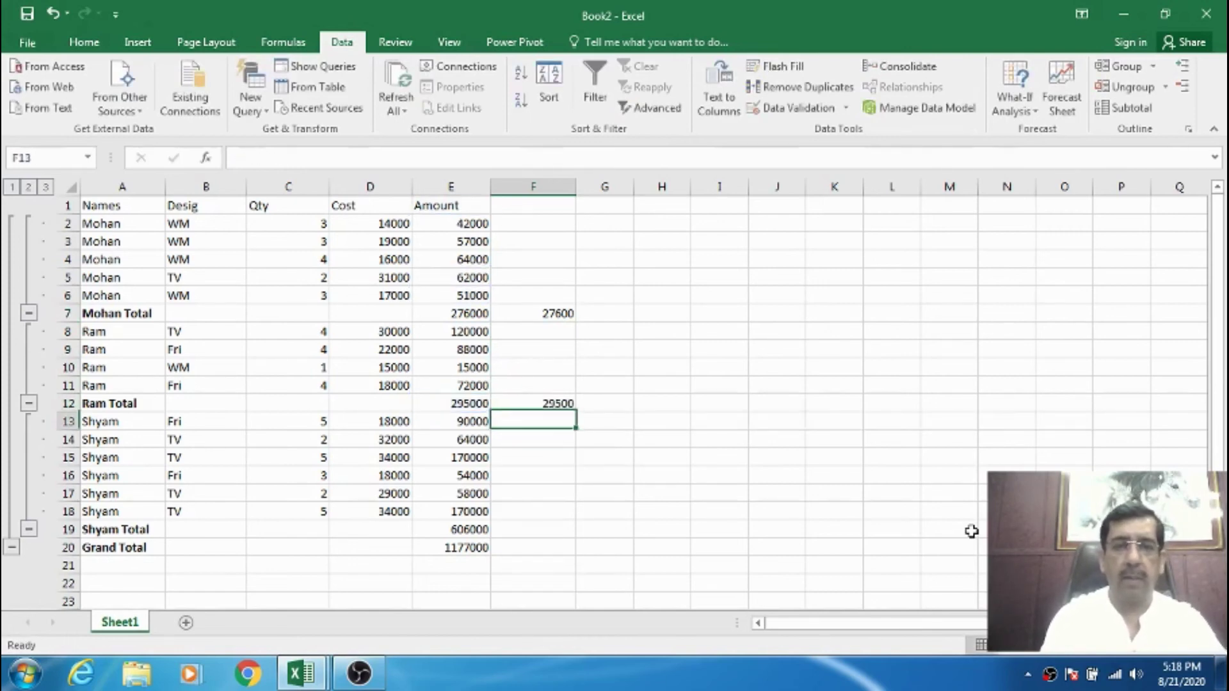
# Calculate 10% of the row 19 subtotal in F19 with the formula =E19*10%, and review the three 10% formulas.
pyautogui.press('Down')
pyautogui.press('Down')
pyautogui.press('Down')
pyautogui.press('Down')
pyautogui.press('Down')
pyautogui.press('Down')
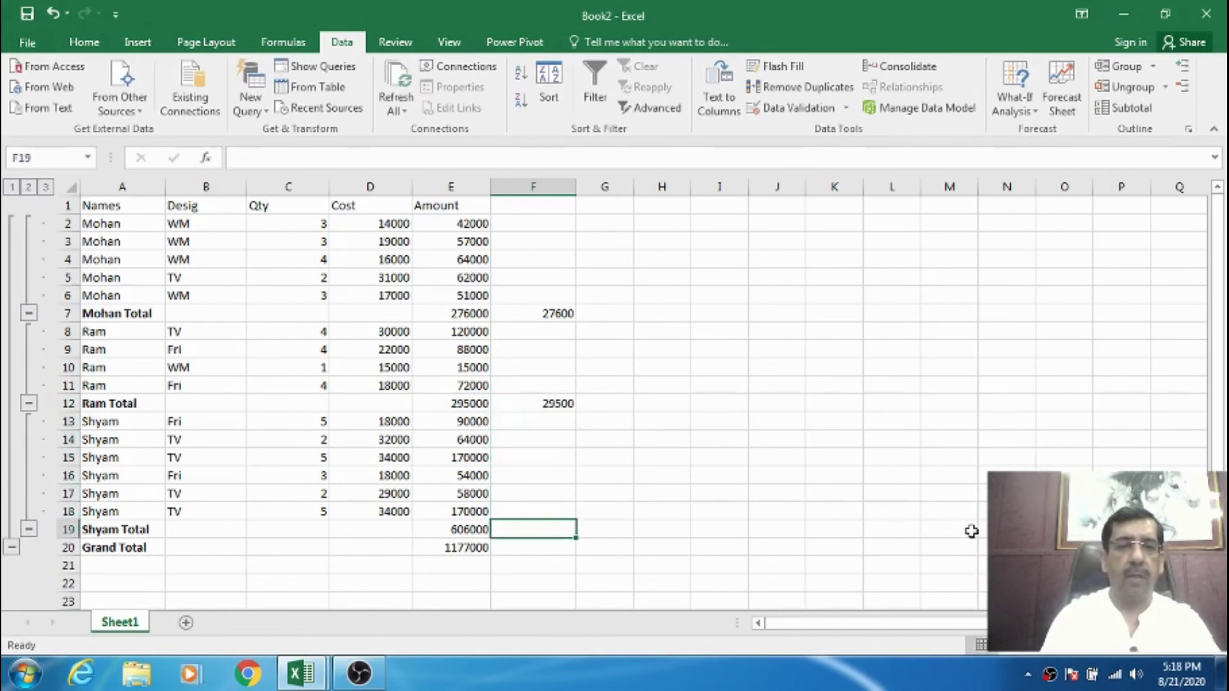
pyautogui.write('=')
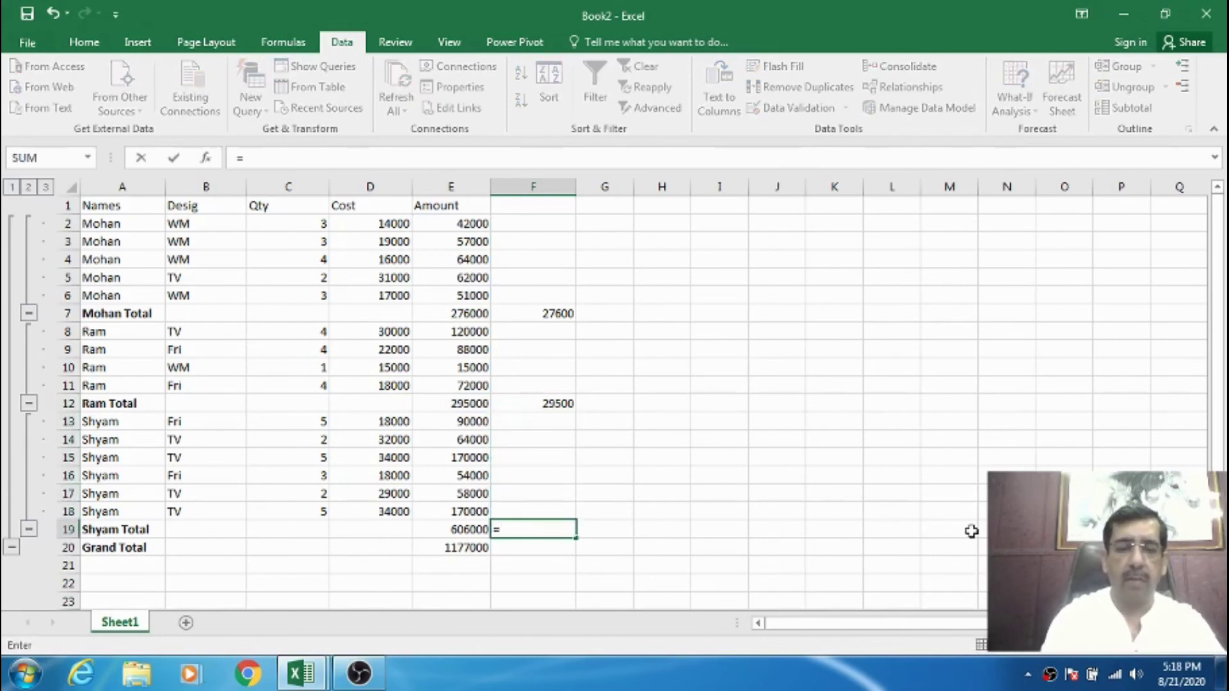
pyautogui.write('e19*10%')
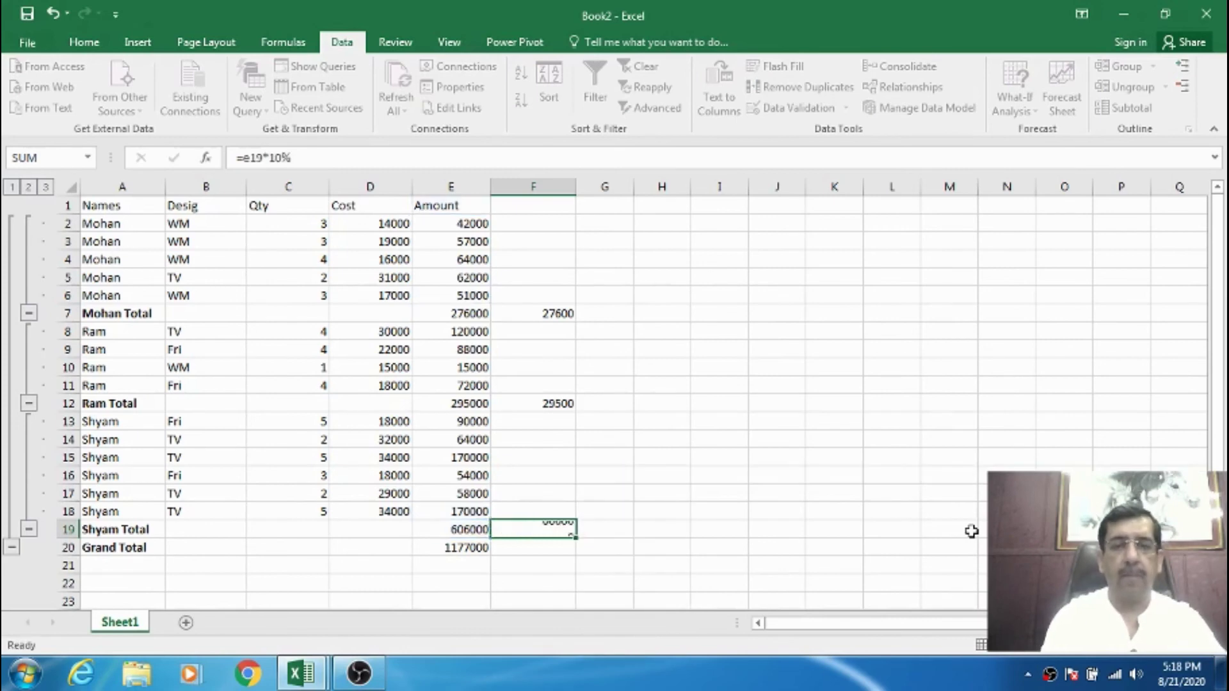
pyautogui.press('Return')
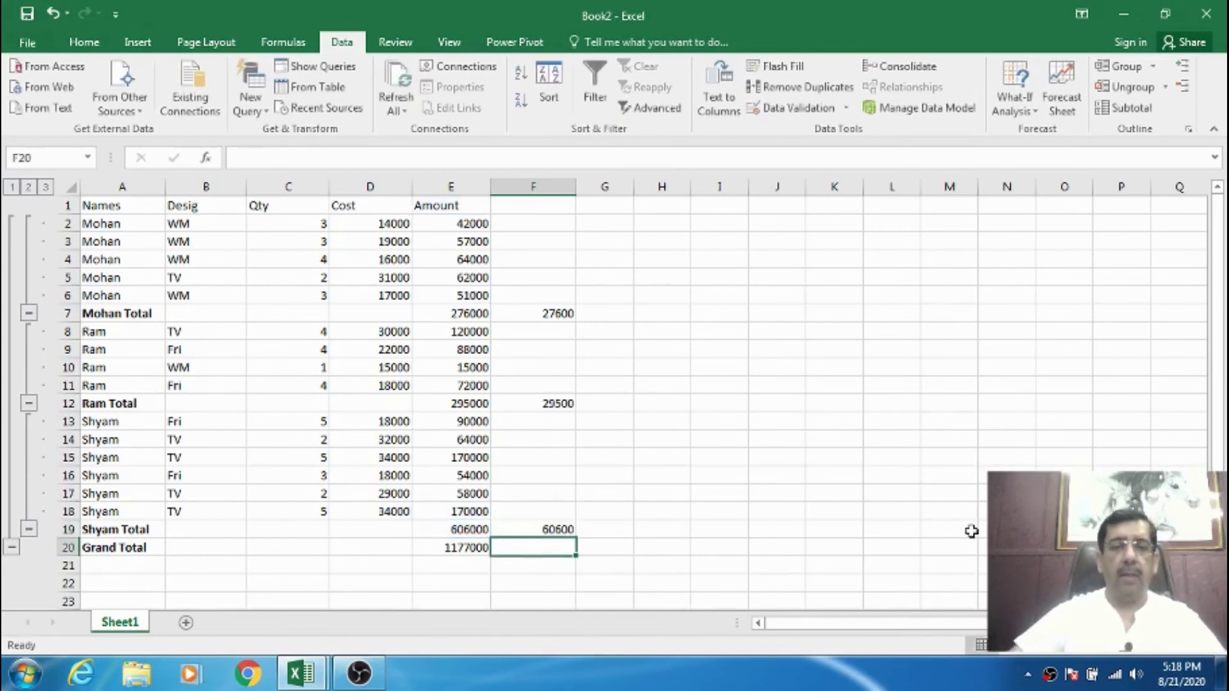
pyautogui.click(555, 528)
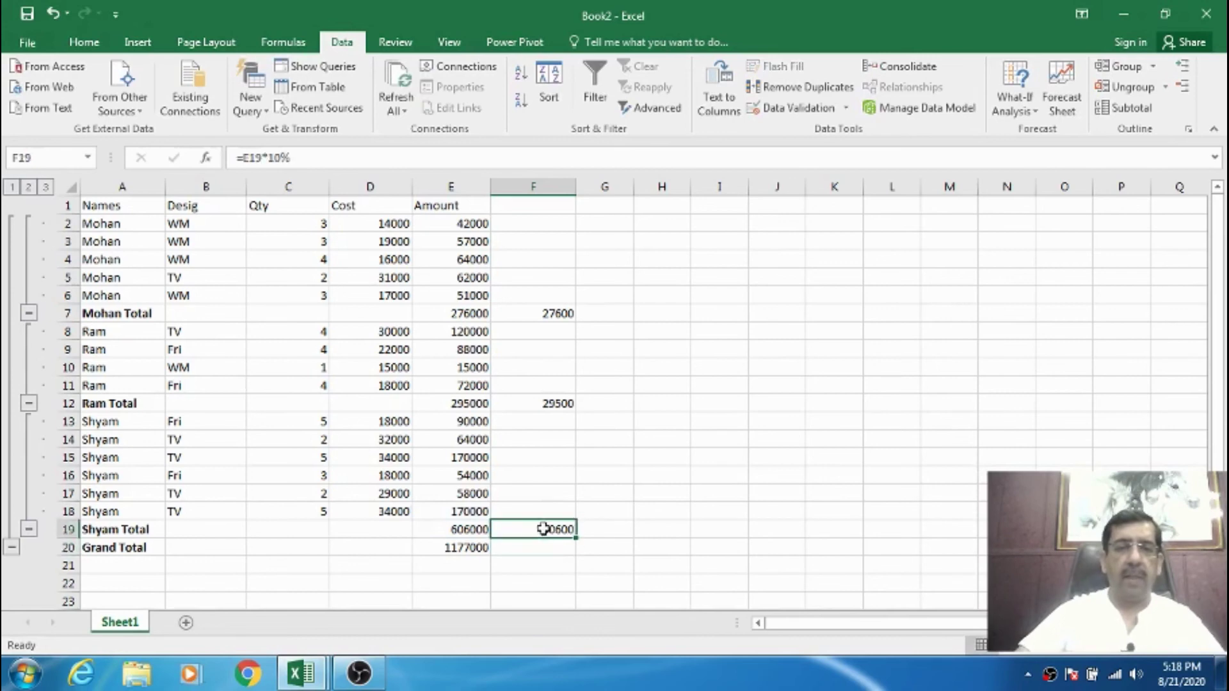
pyautogui.click(555, 403)
pyautogui.click(554, 313)
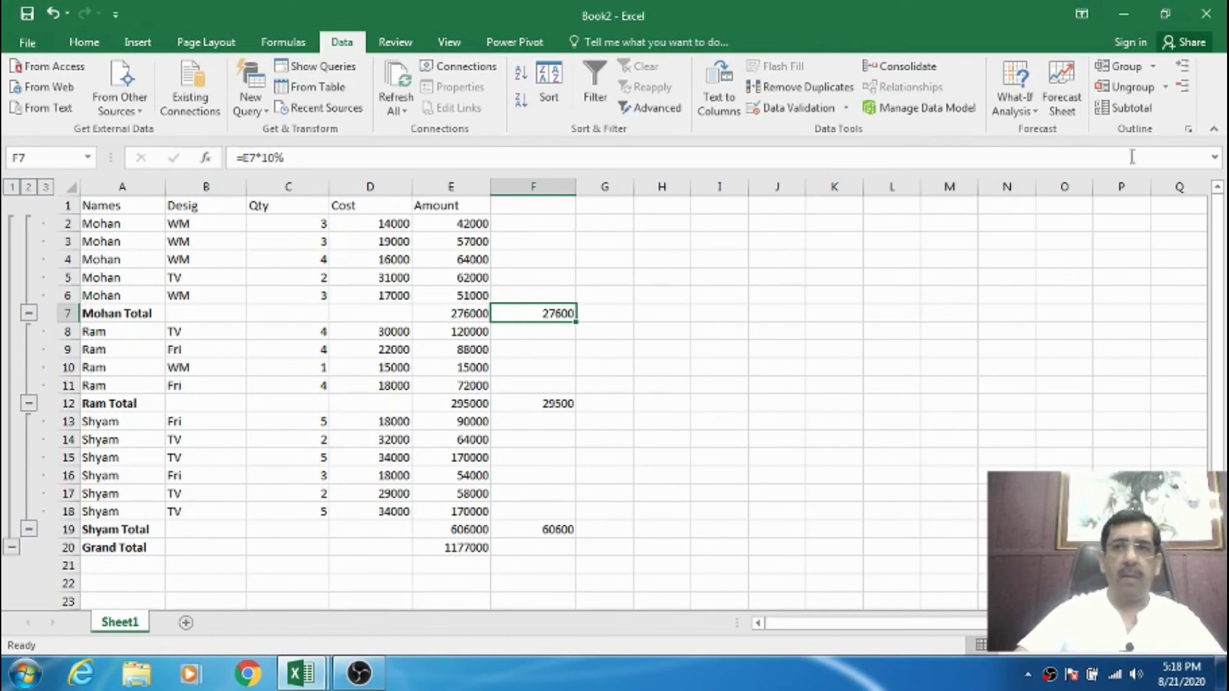
# Hide the detail rows of all three name groups, leaving only the subtotal rows and the Grand Total.
pyautogui.click(108, 223)
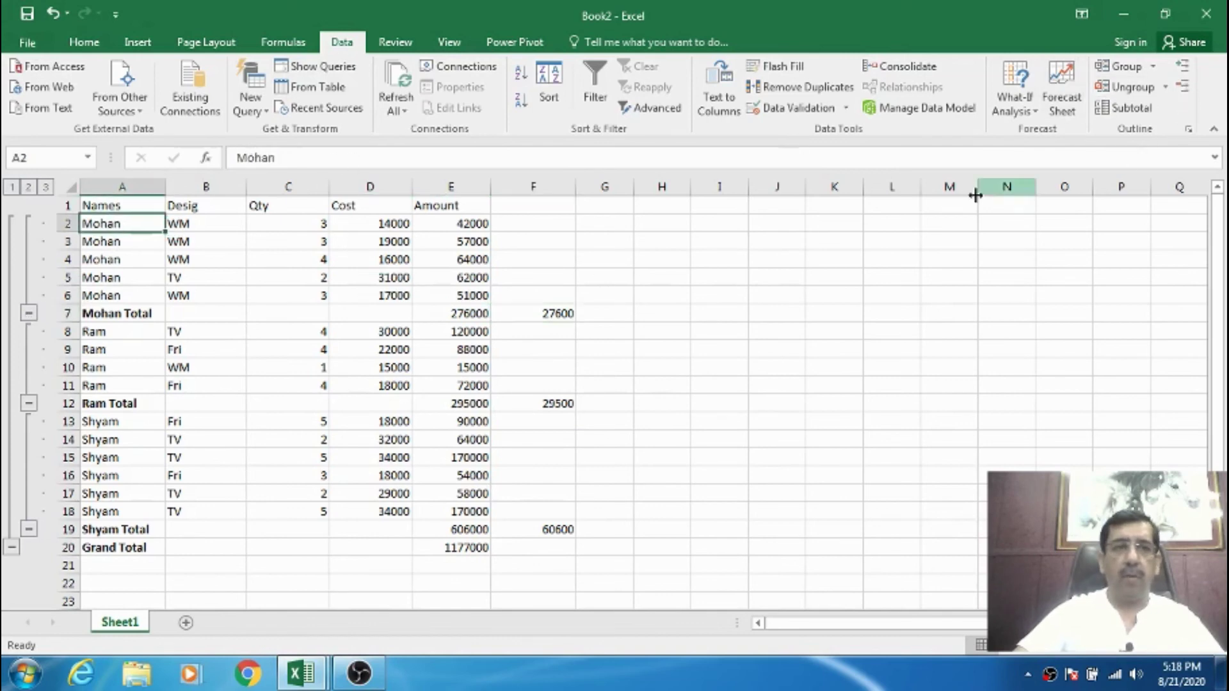
pyautogui.click(1180, 89)
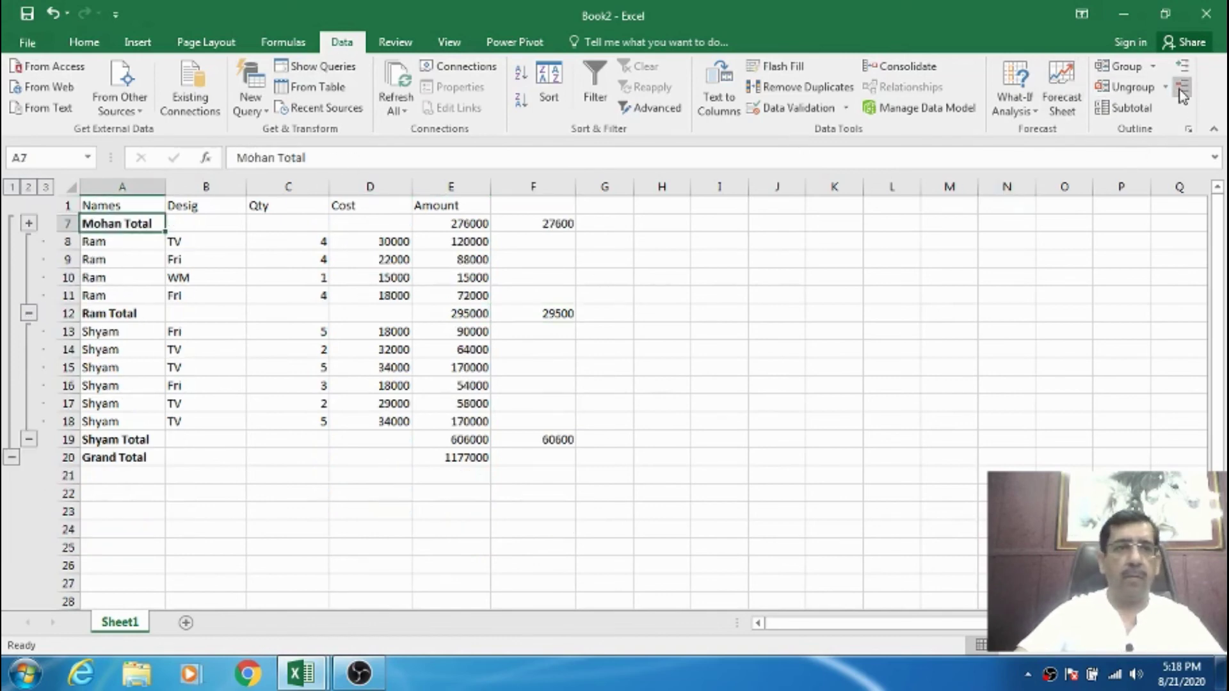
pyautogui.click(152, 238)
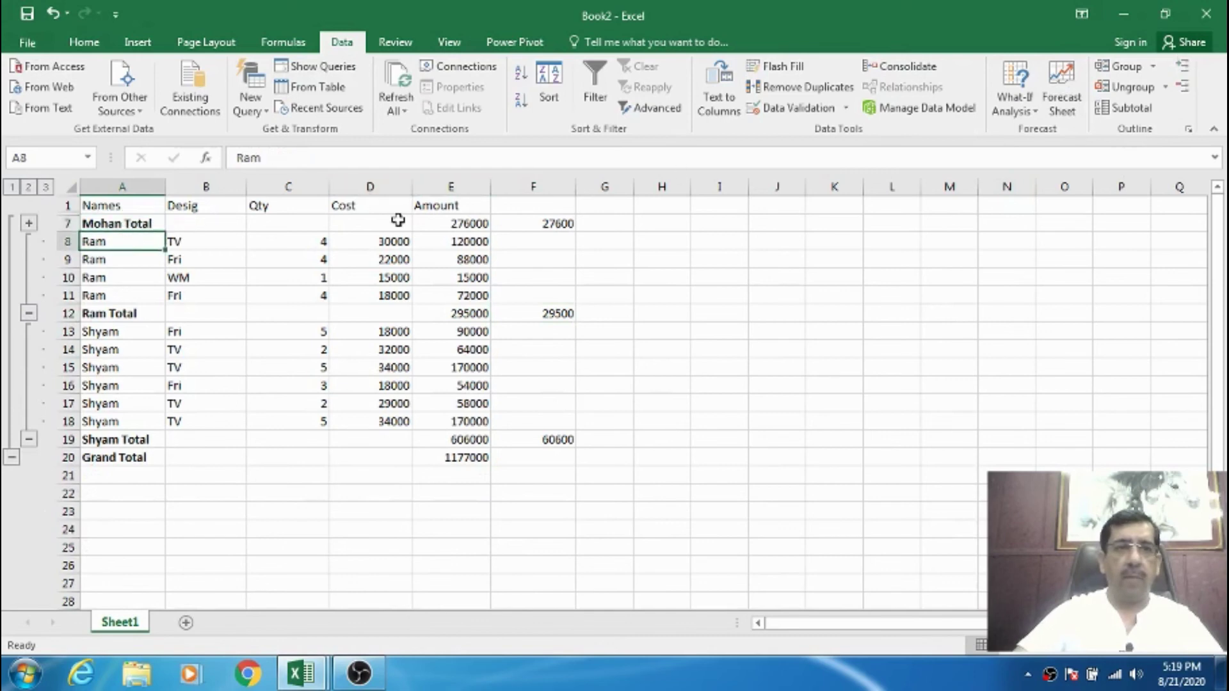
pyautogui.click(1181, 87)
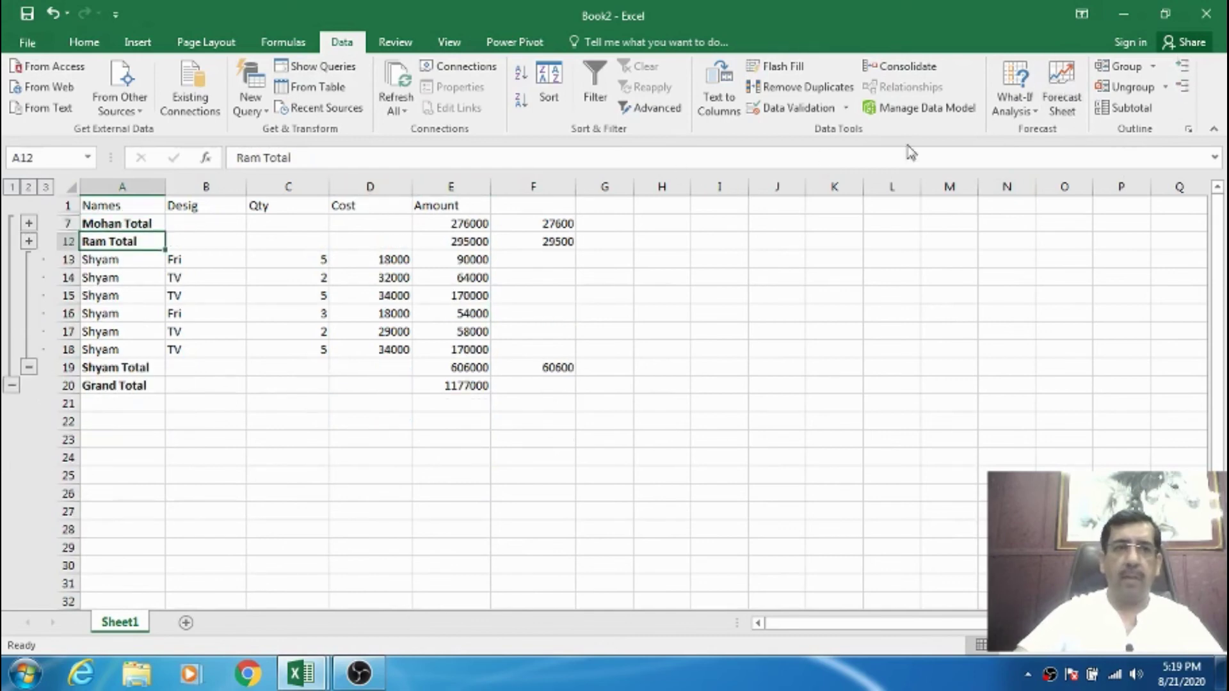
pyautogui.click(121, 259)
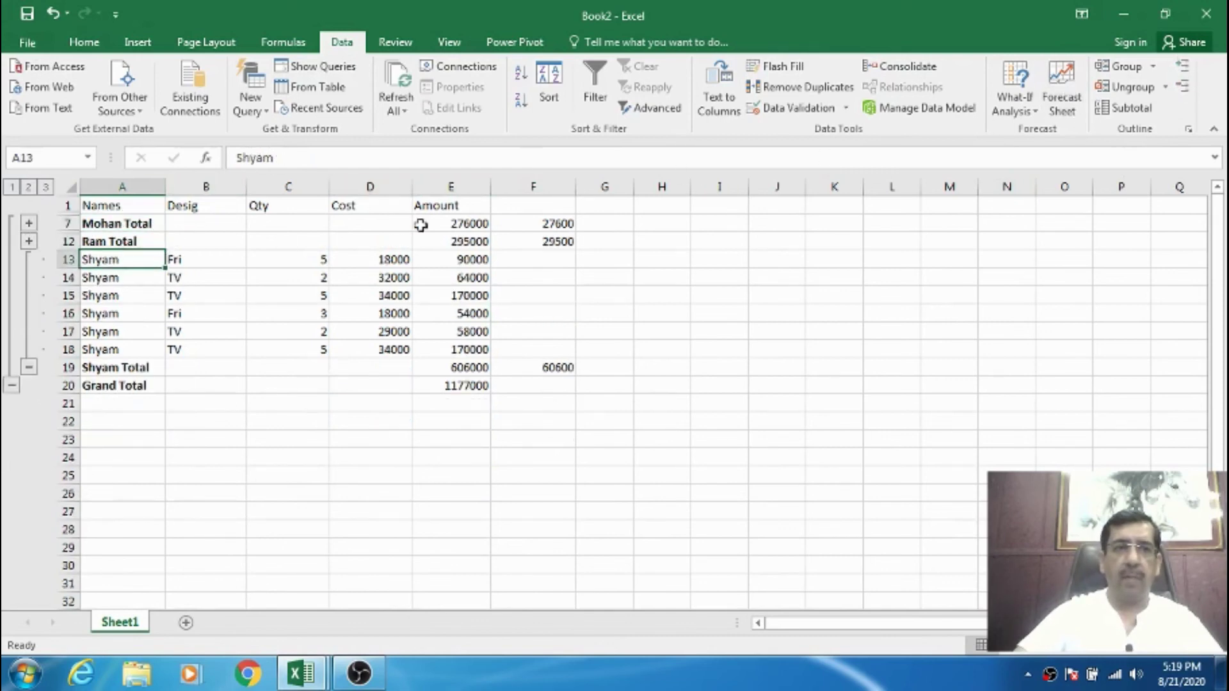
pyautogui.click(1181, 94)
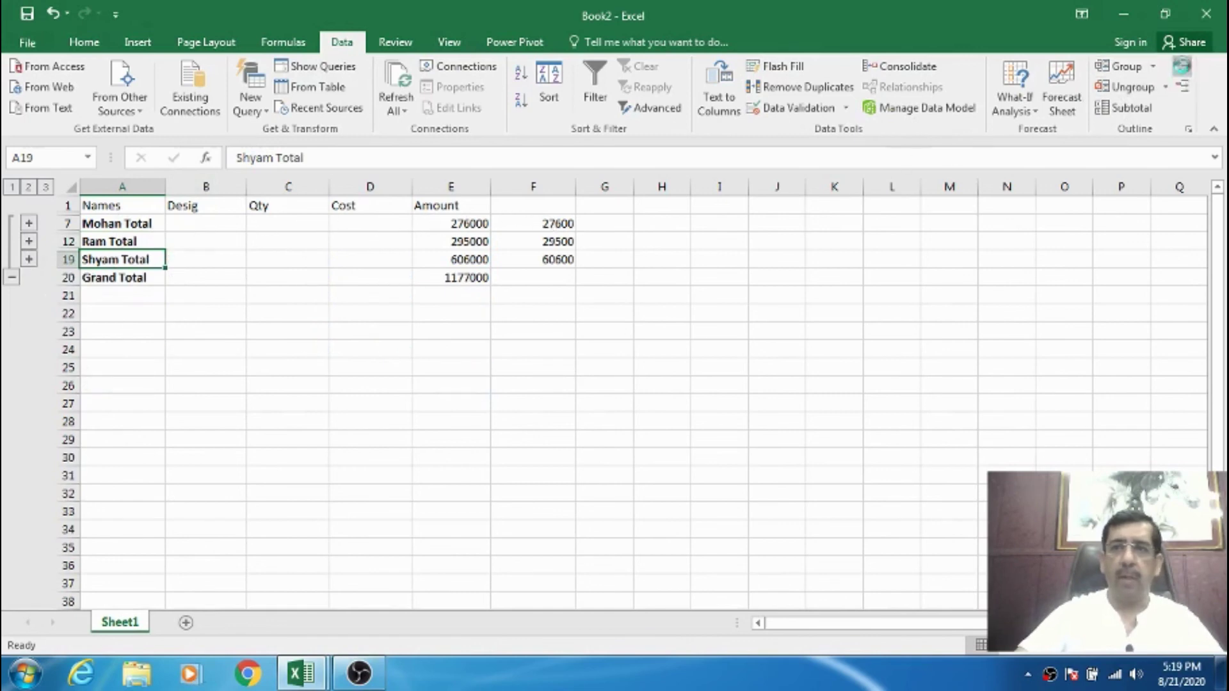
# Show the detail rows of all three name groups again, and collapse and re-expand the first group.
pyautogui.click(1181, 67)
pyautogui.click(132, 259)
pyautogui.click(136, 242)
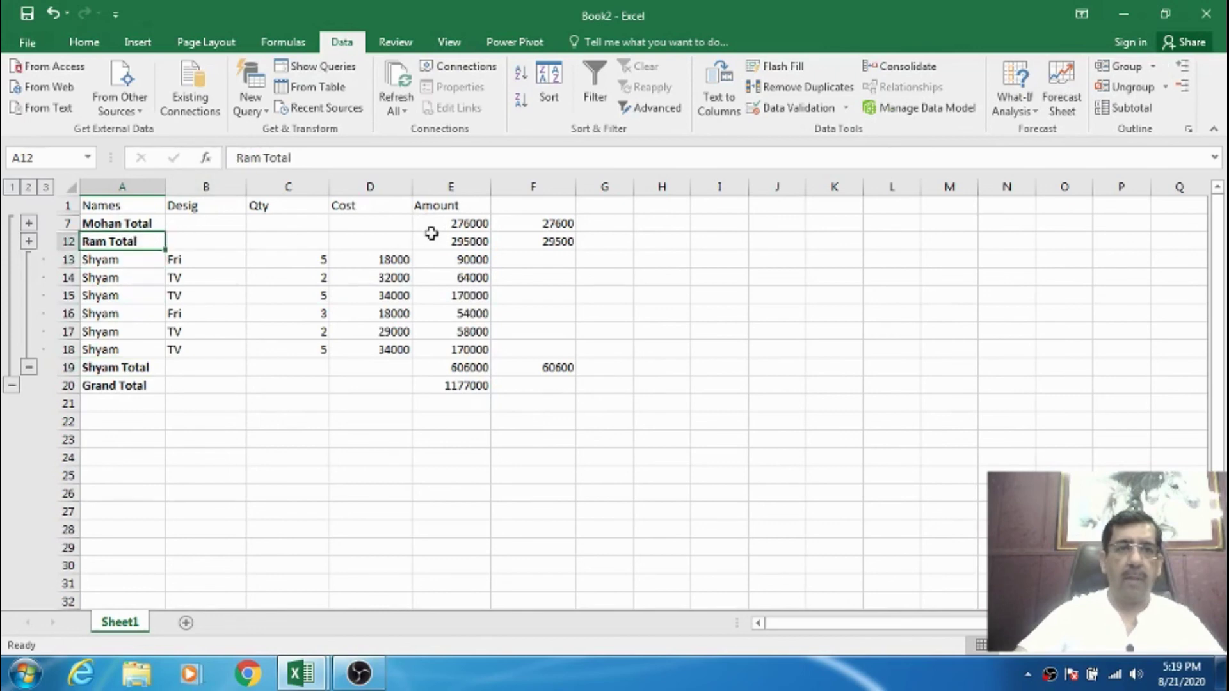
pyautogui.click(1183, 68)
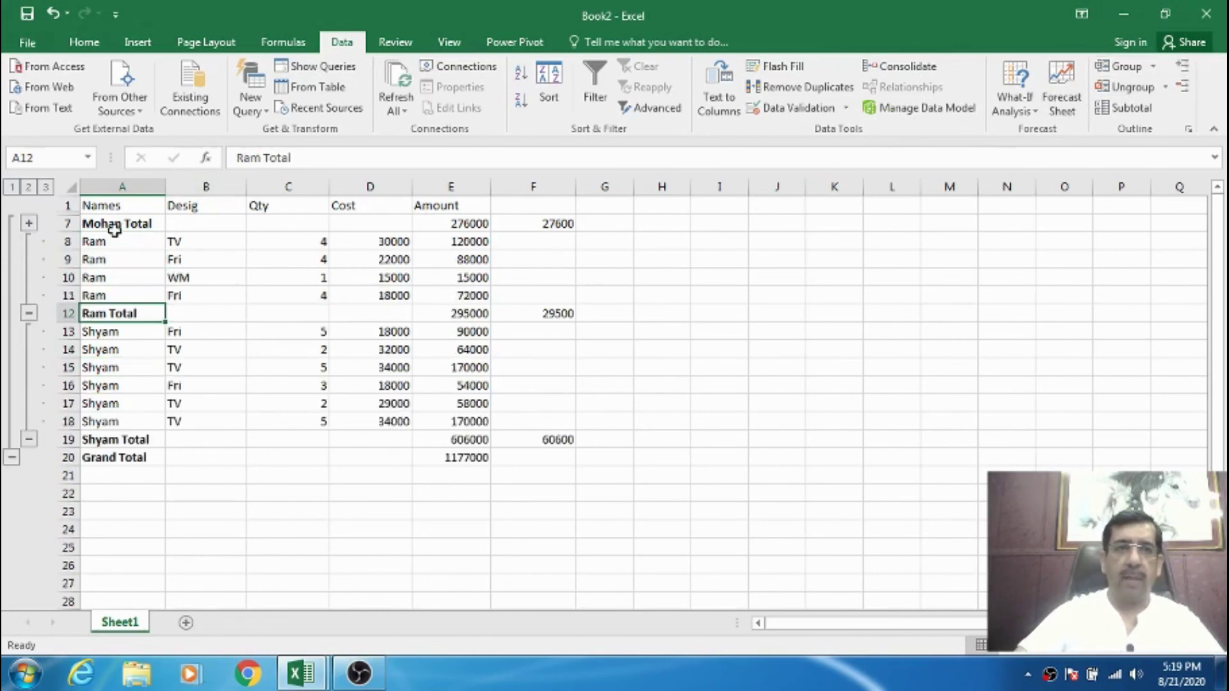
pyautogui.click(118, 223)
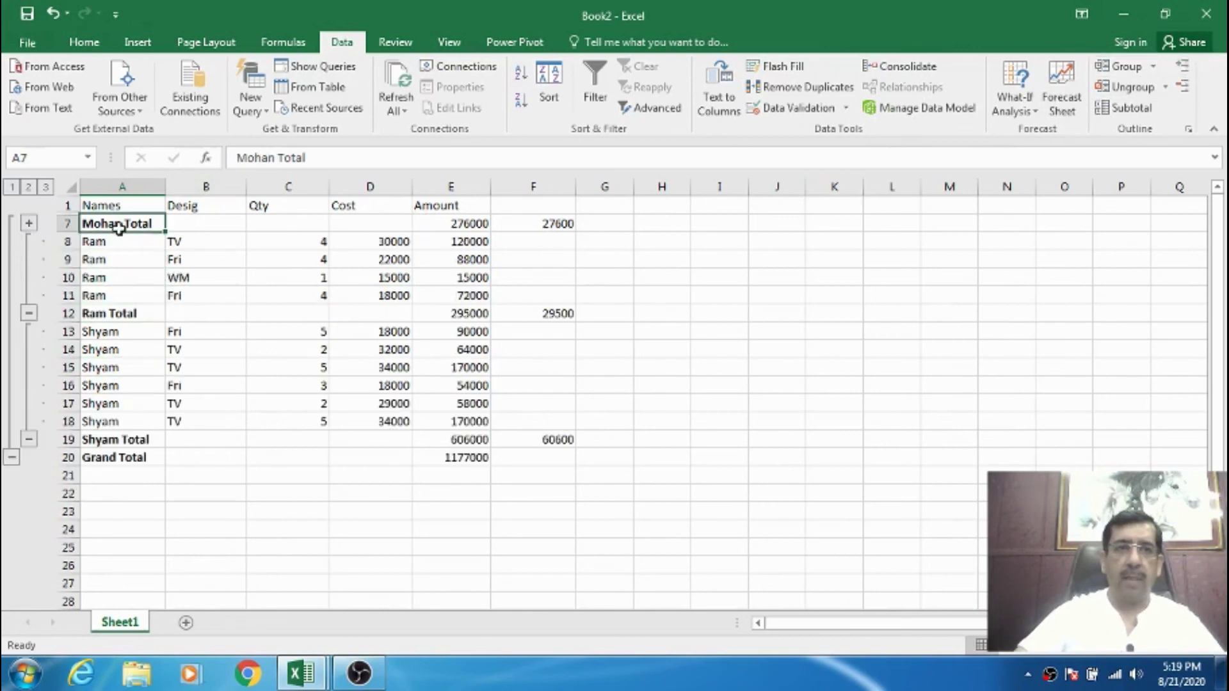
pyautogui.click(1182, 66)
pyautogui.click(103, 210)
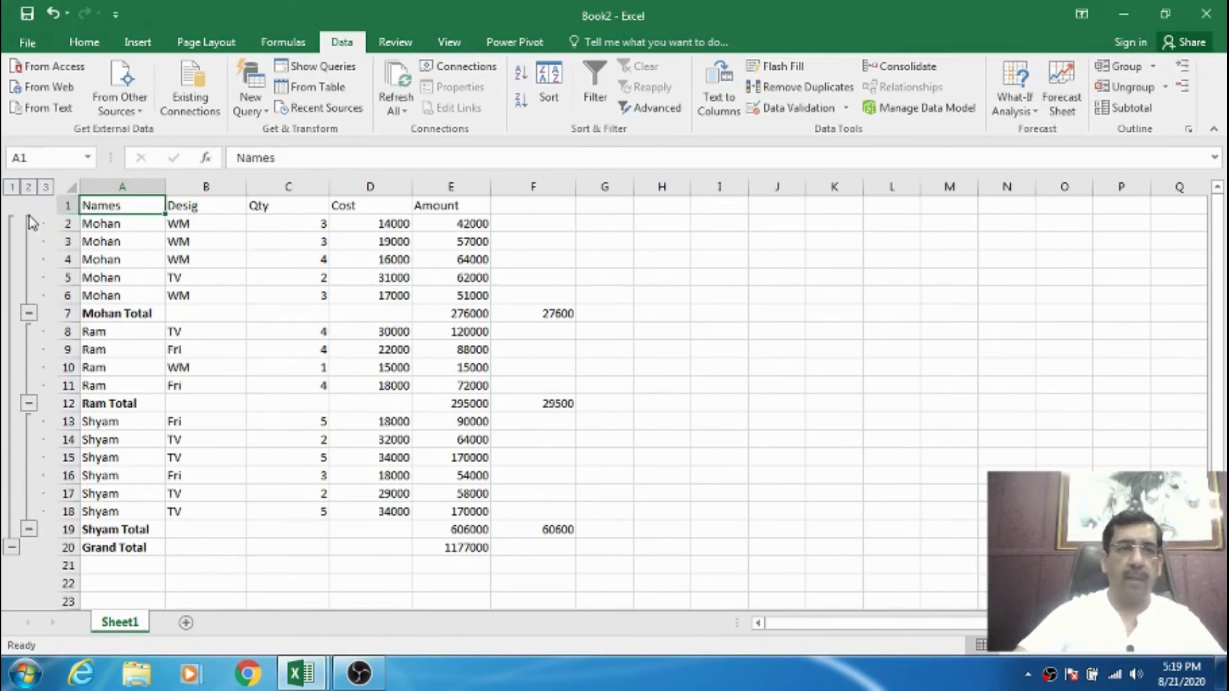
pyautogui.click(29, 314)
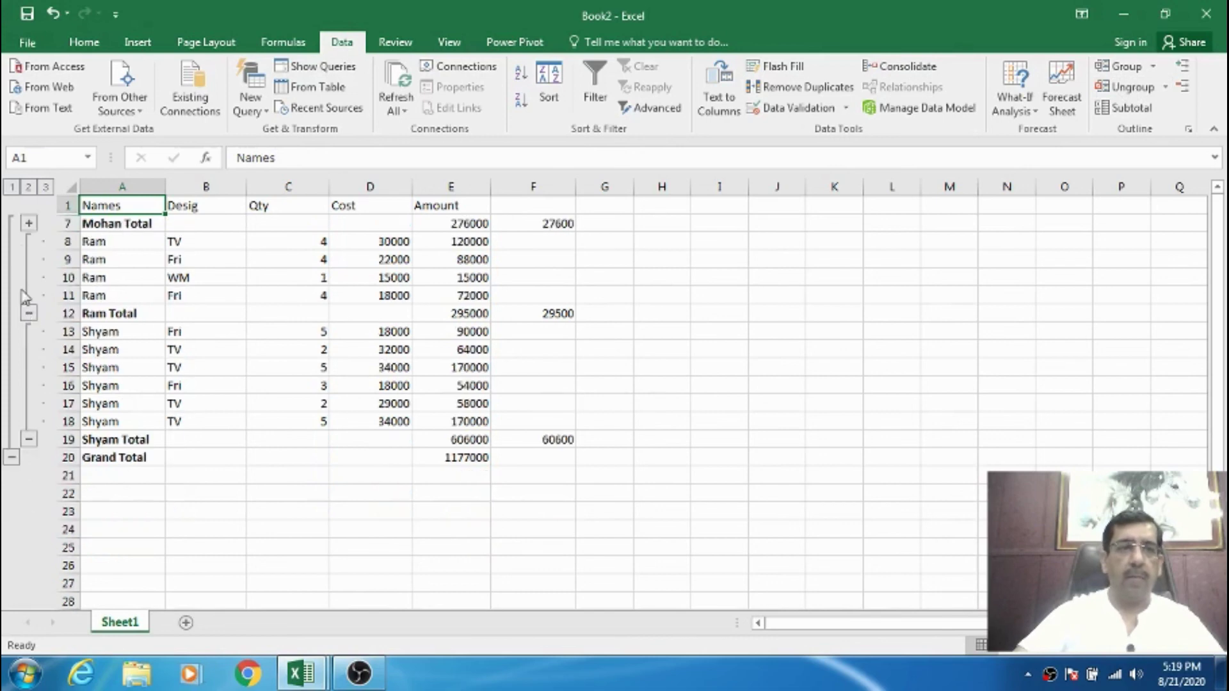
pyautogui.click(29, 224)
# Ungroup the first name's detail records in A2:E6 by rows.
pyautogui.moveTo(93, 224); pyautogui.dragTo(474, 297)
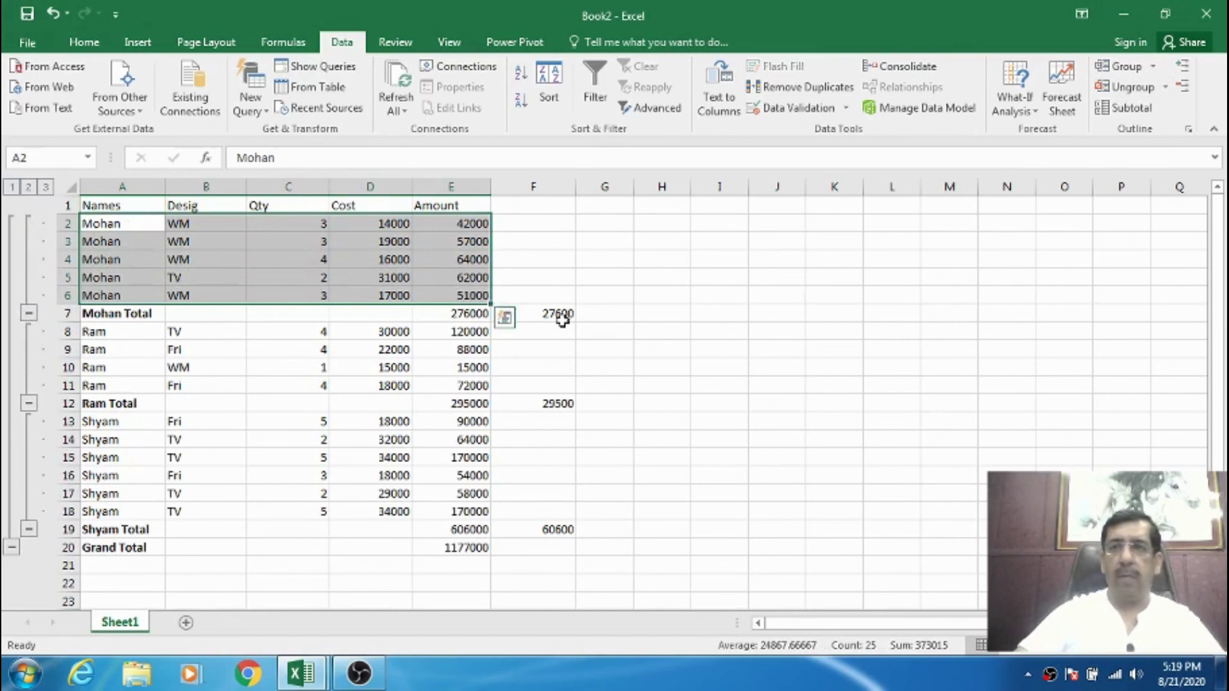
pyautogui.click(1153, 68)
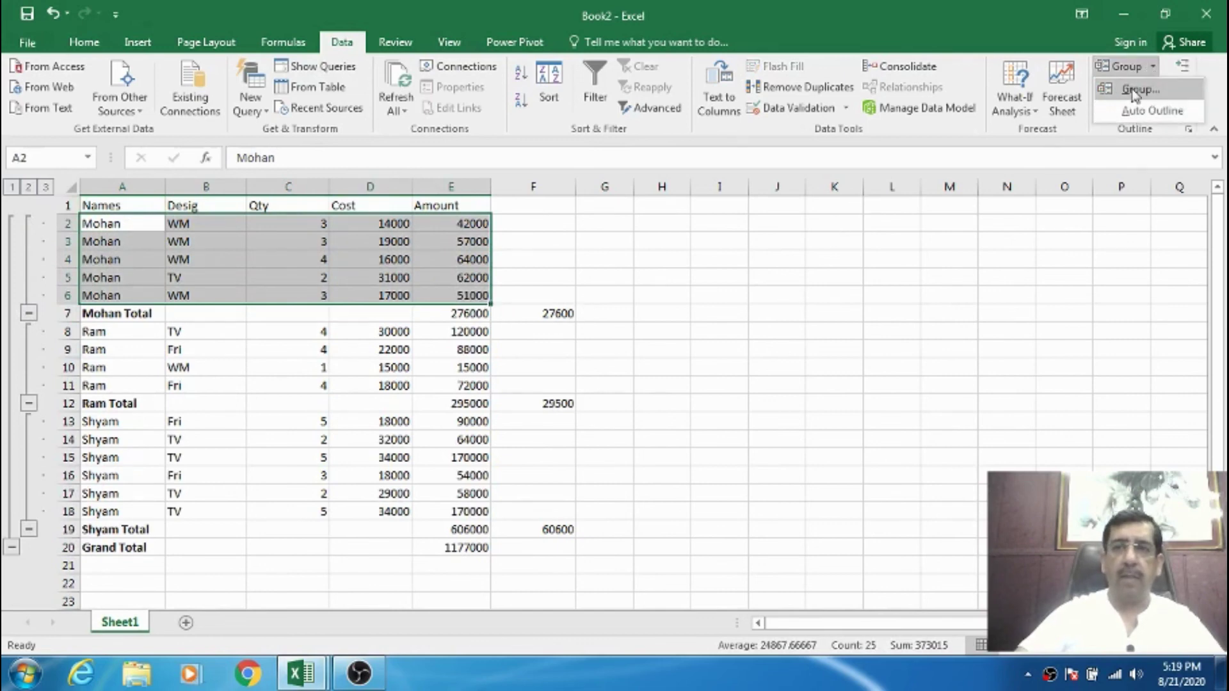
pyautogui.click(1154, 68)
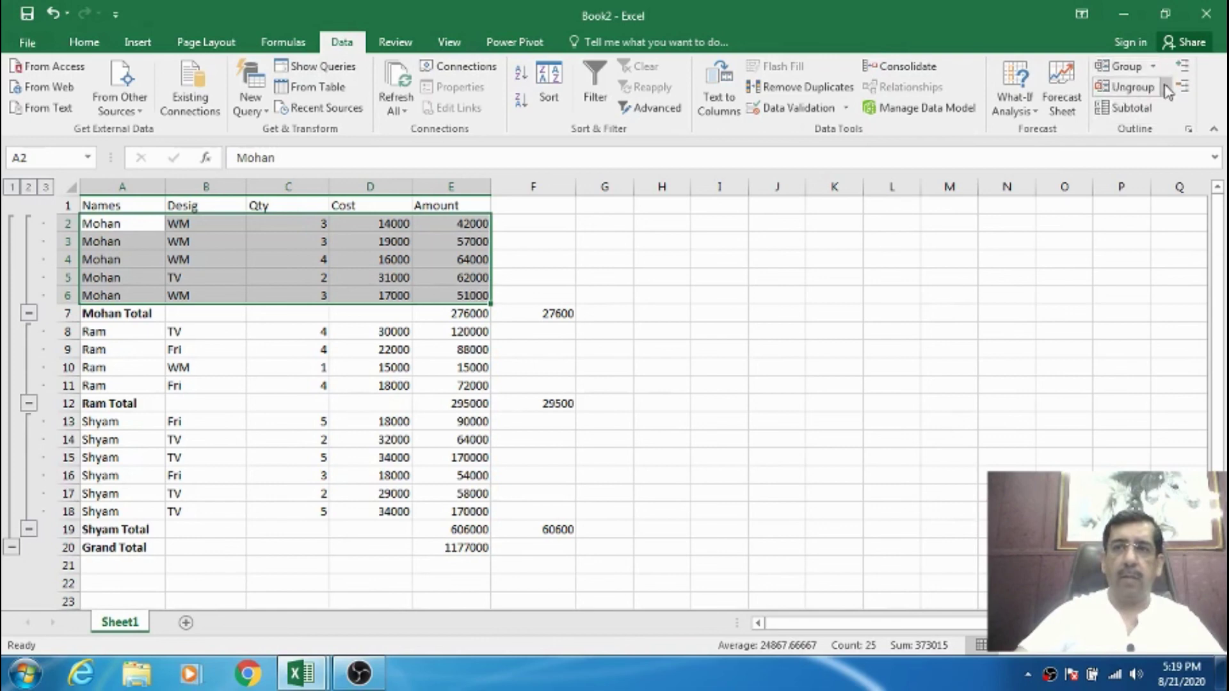
pyautogui.click(1165, 87)
pyautogui.click(1146, 111)
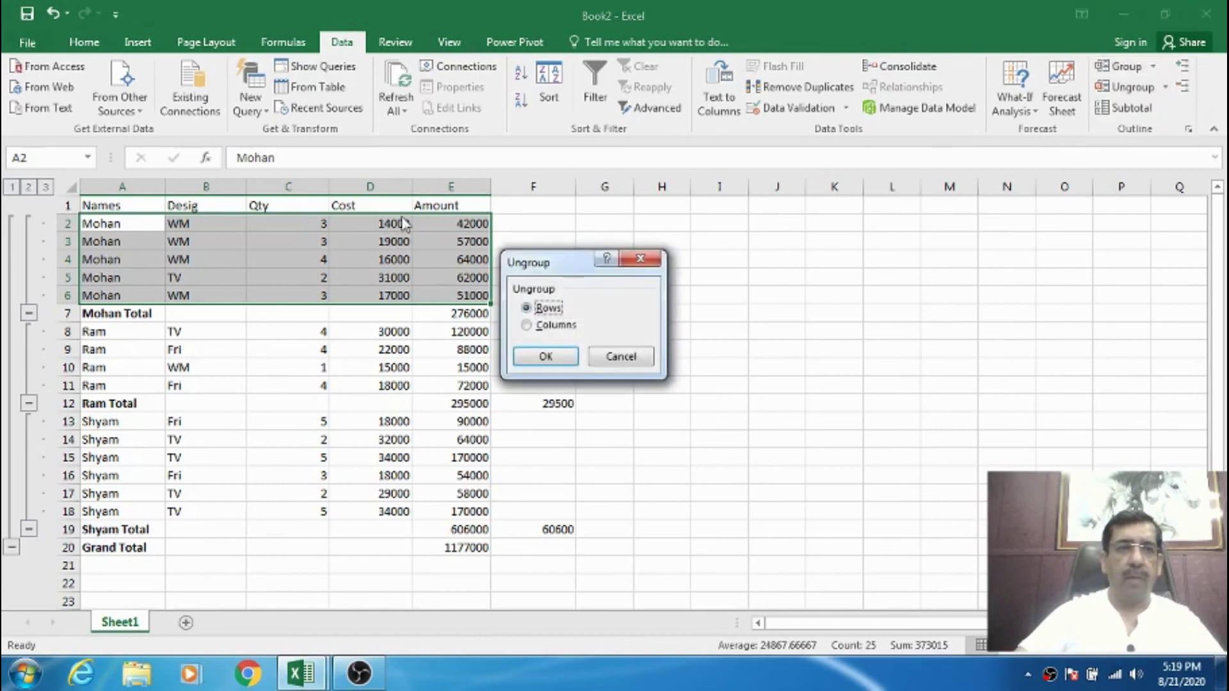
pyautogui.click(547, 357)
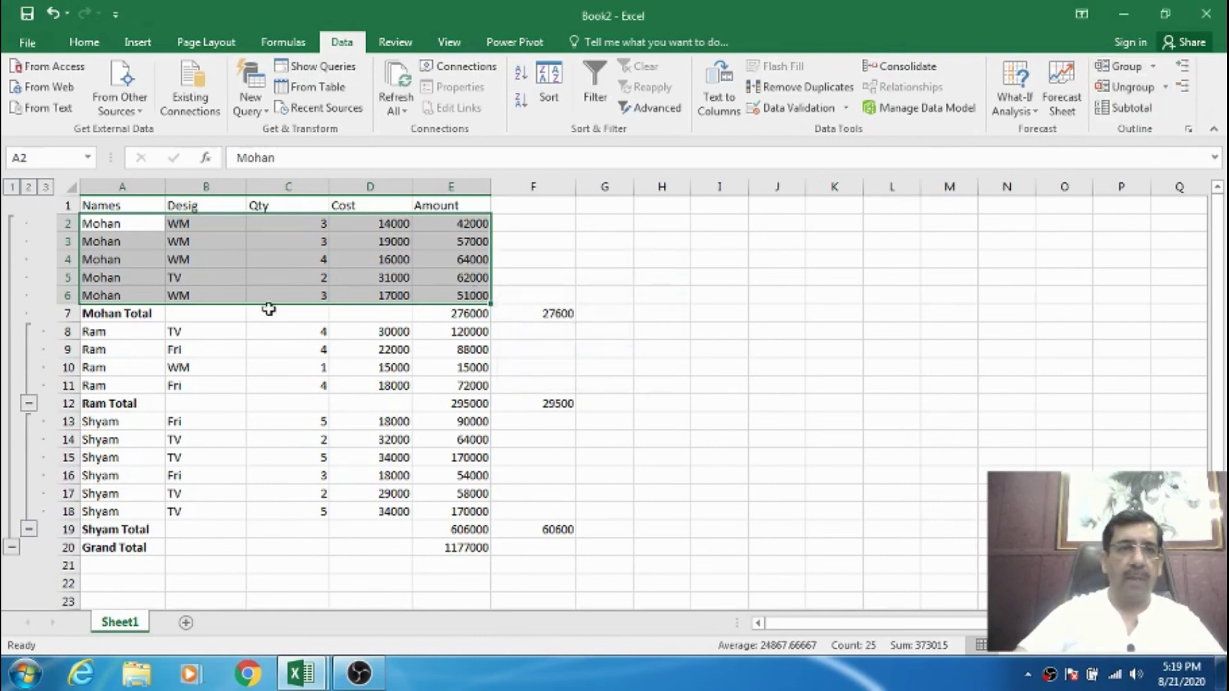
# Group the first name's detail records in A2:E6 by rows again.
pyautogui.click(90, 225)
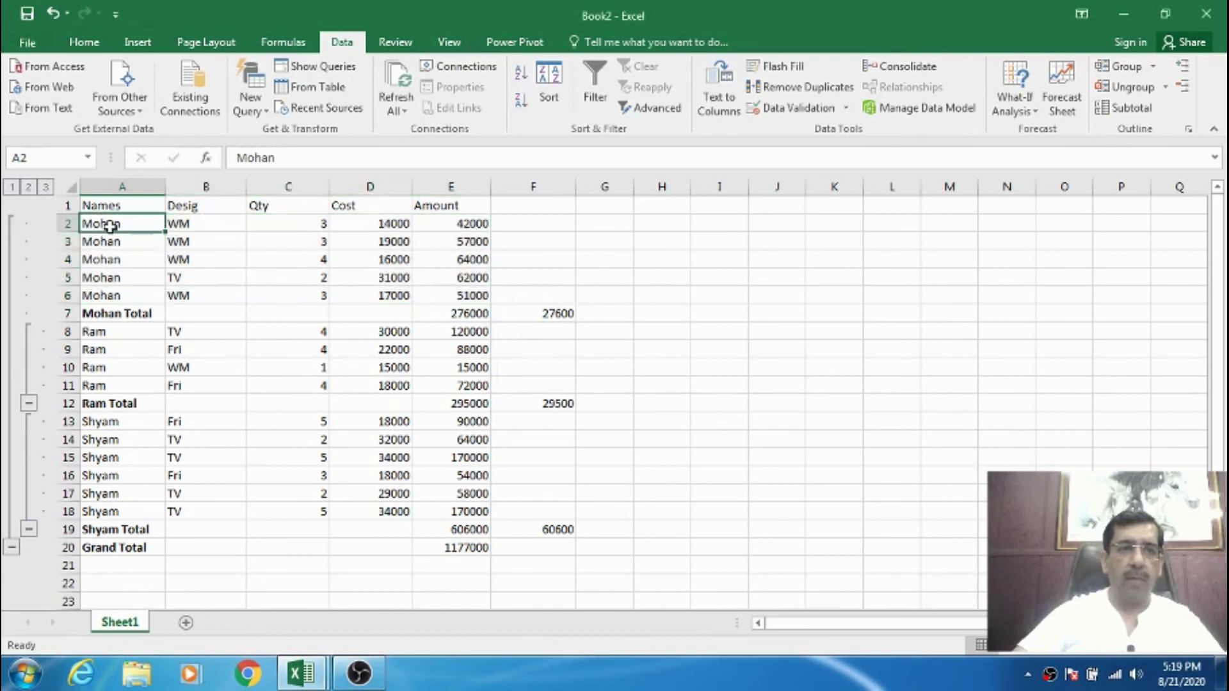
pyautogui.moveTo(110, 225); pyautogui.dragTo(482, 297)
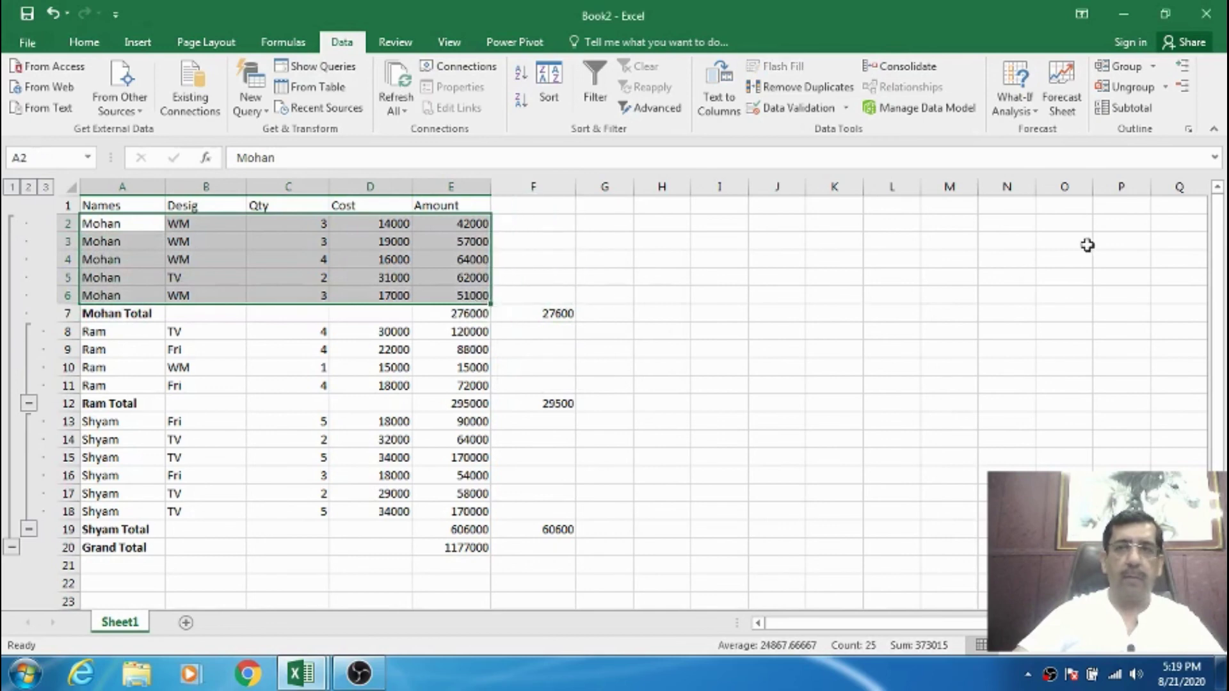
pyautogui.click(1153, 68)
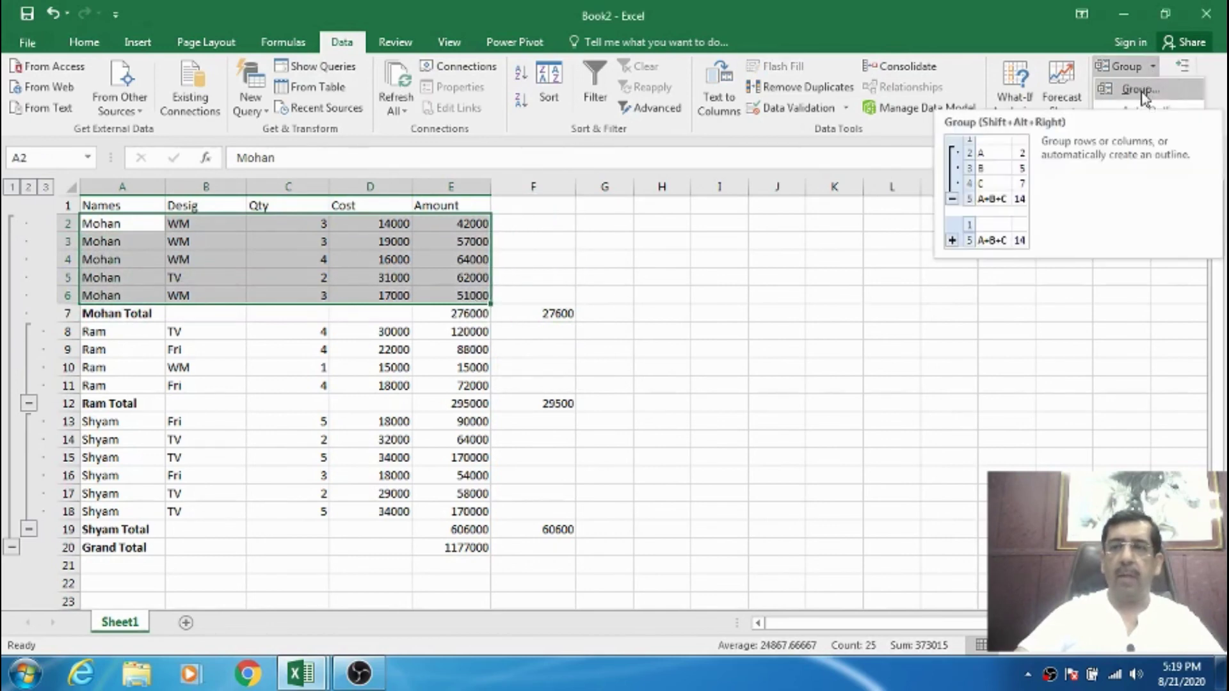
pyautogui.click(1140, 93)
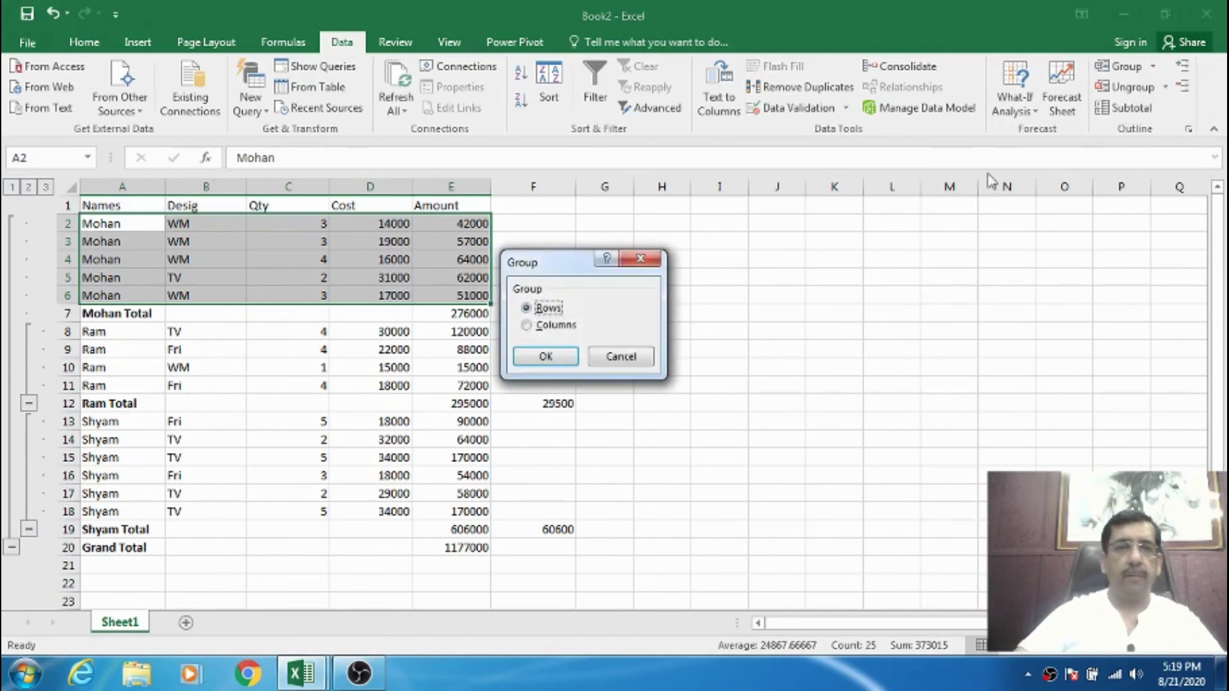
pyautogui.click(546, 356)
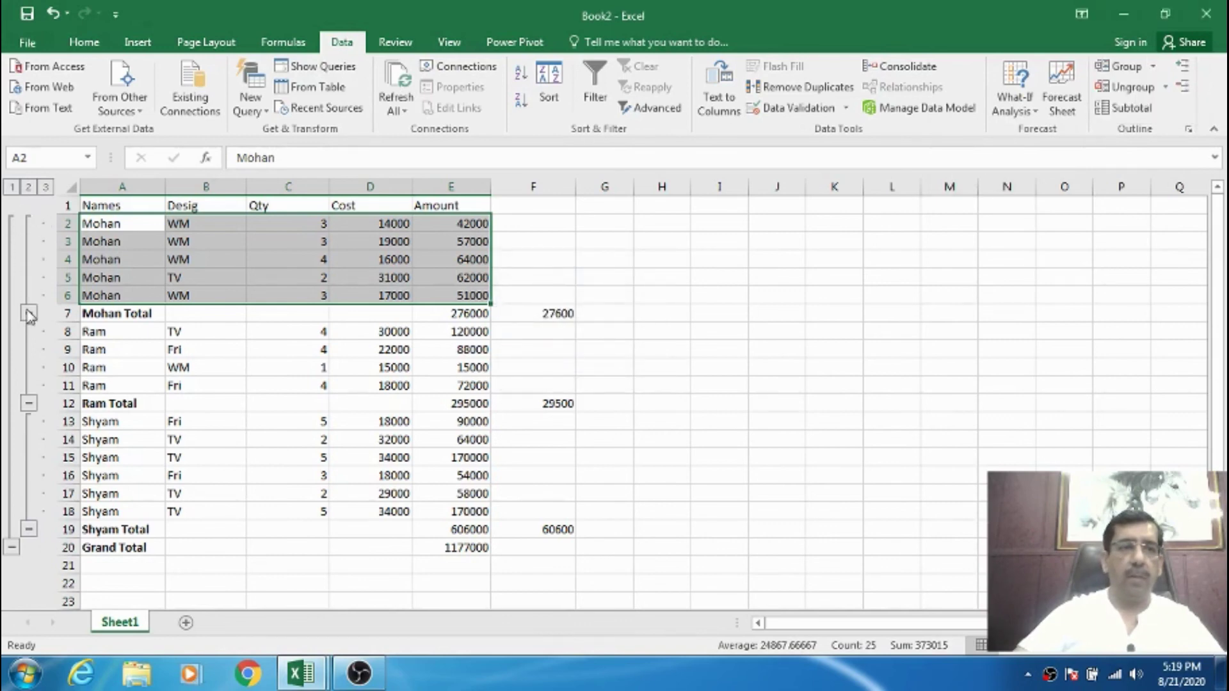
# Clear the whole outline from the subtotalled data in A2:E20.
pyautogui.click(146, 228)
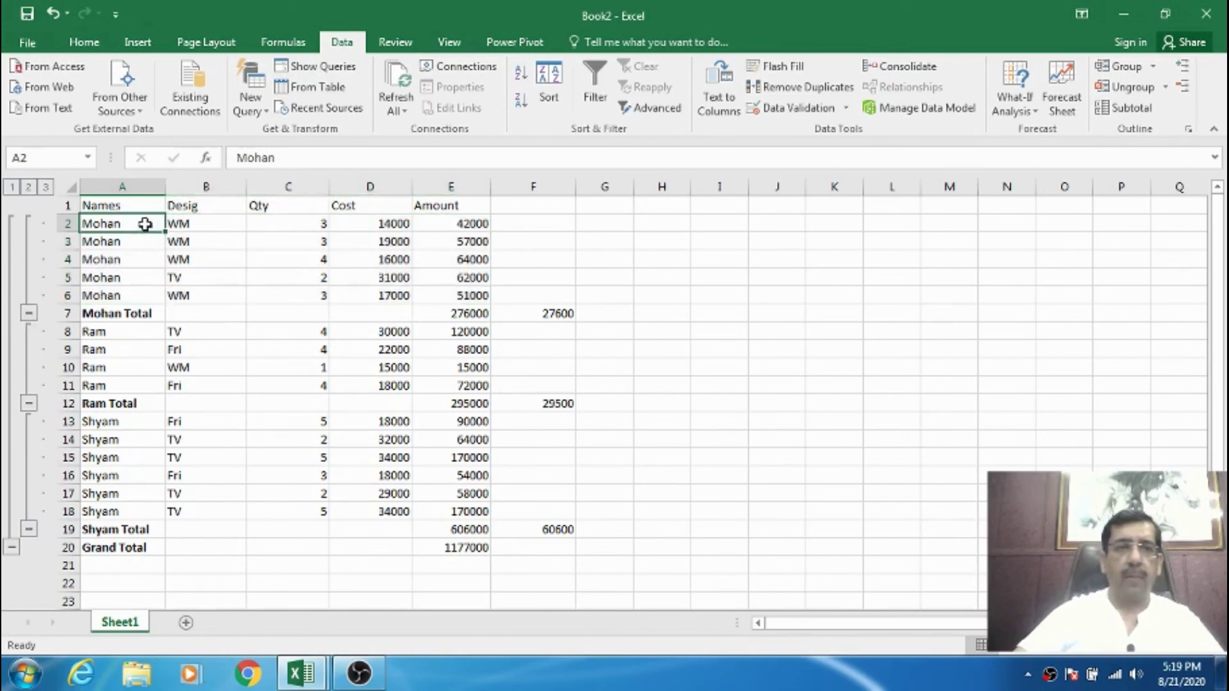
pyautogui.moveTo(146, 224); pyautogui.dragTo(488, 549)
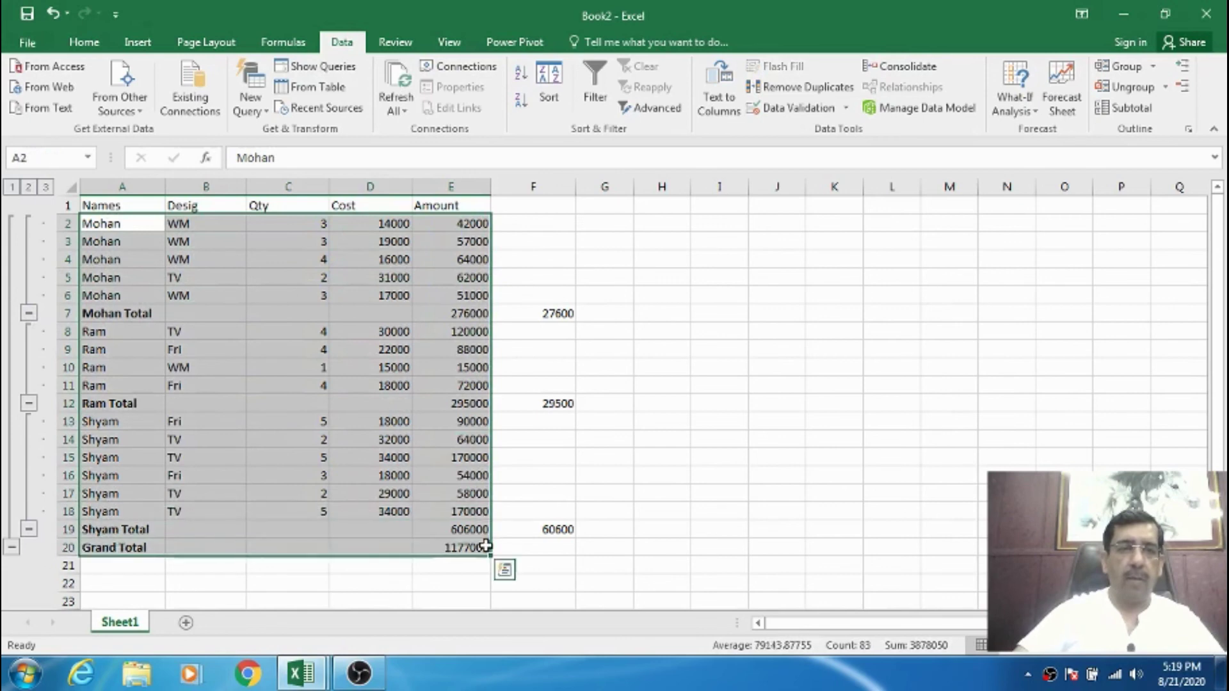
pyautogui.click(1166, 88)
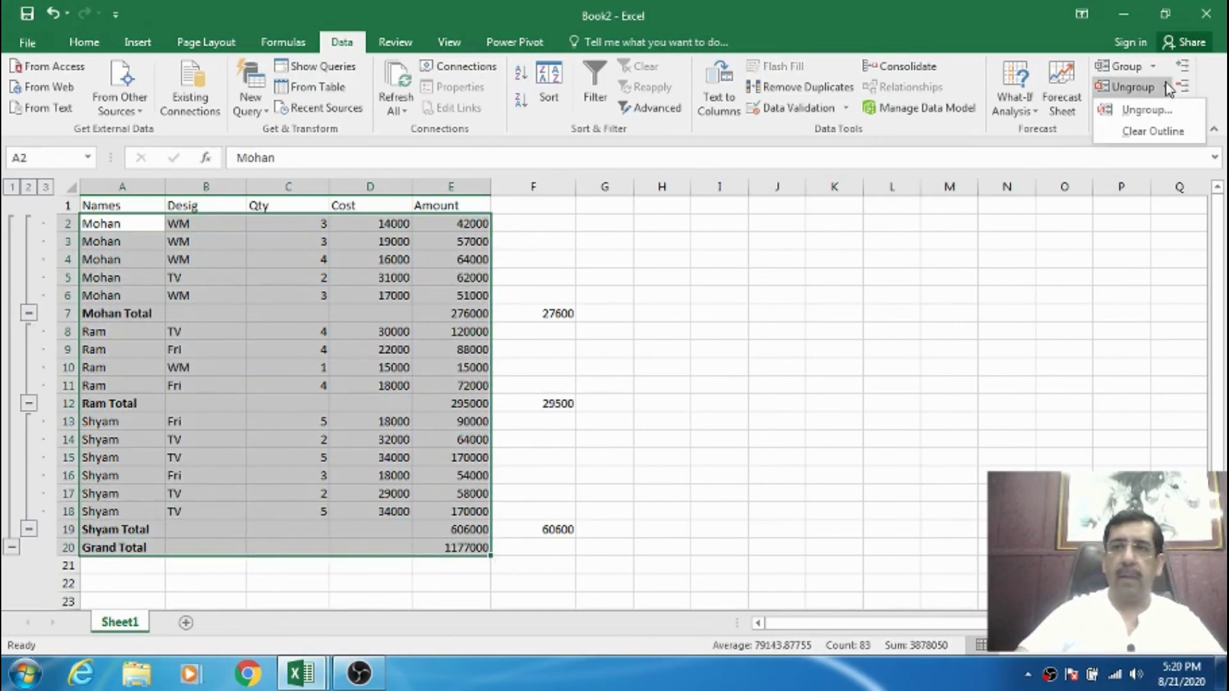
pyautogui.click(1157, 133)
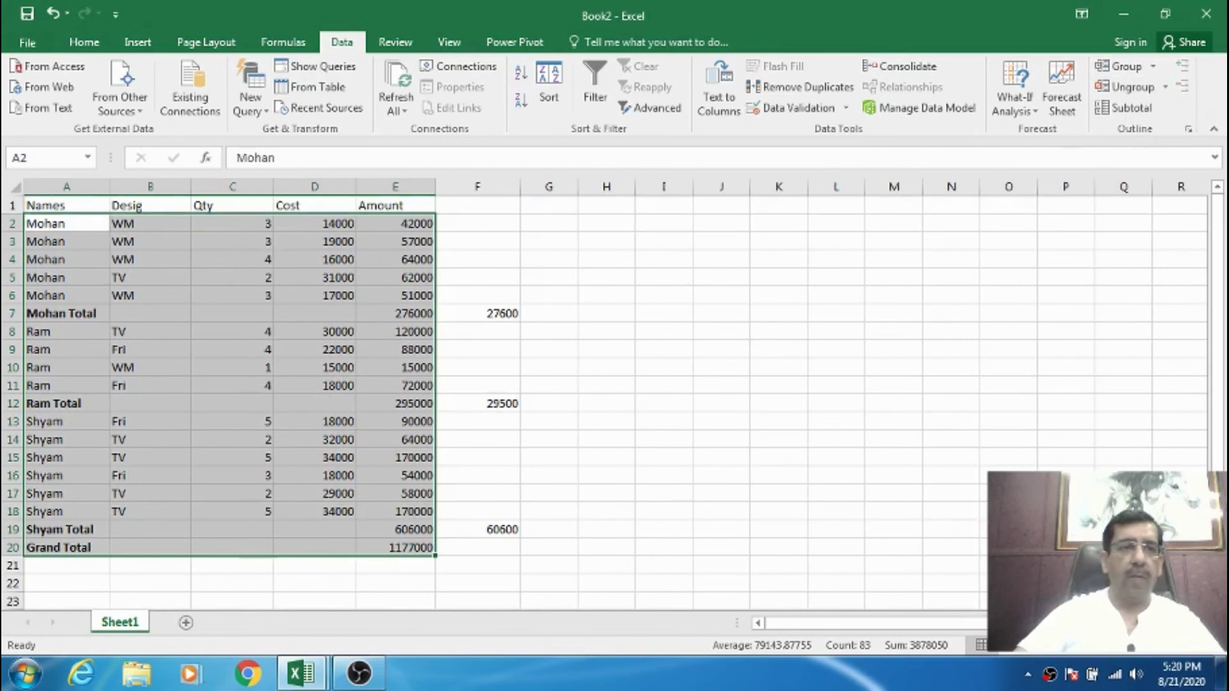
# Create an Auto Outline for the whole table in A1:F20, including the 10% column.
pyautogui.click(60, 338)
pyautogui.moveTo(60, 208); pyautogui.dragTo(473, 546)
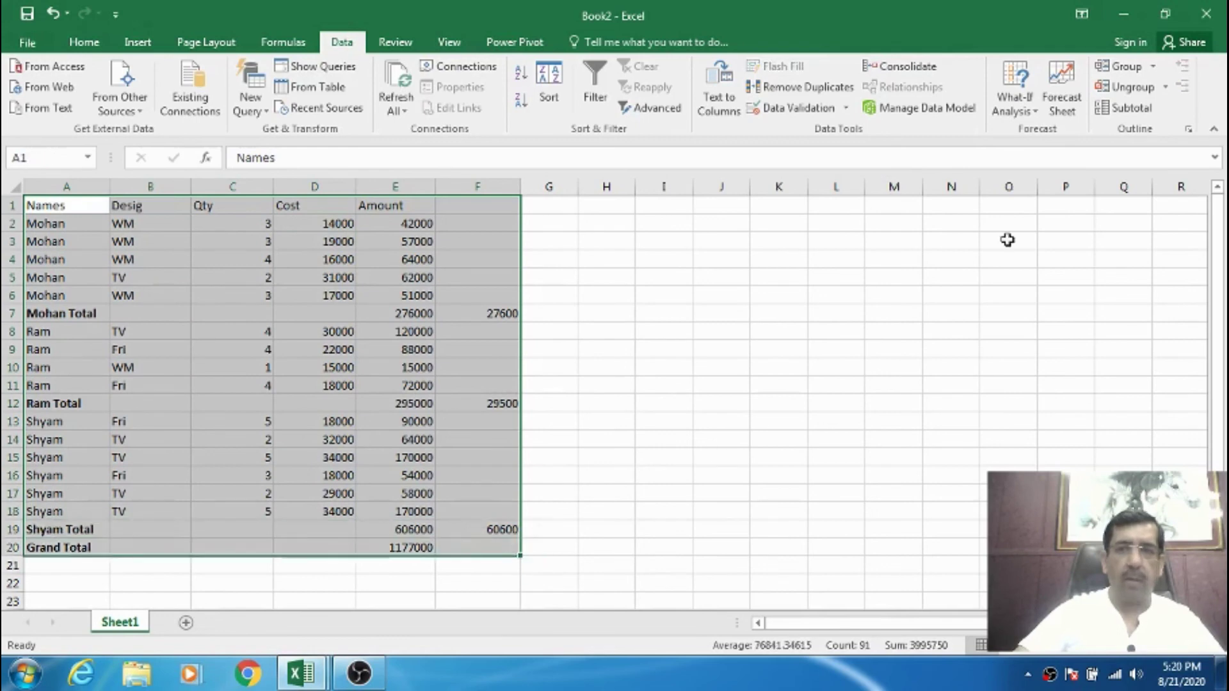
pyautogui.click(1153, 70)
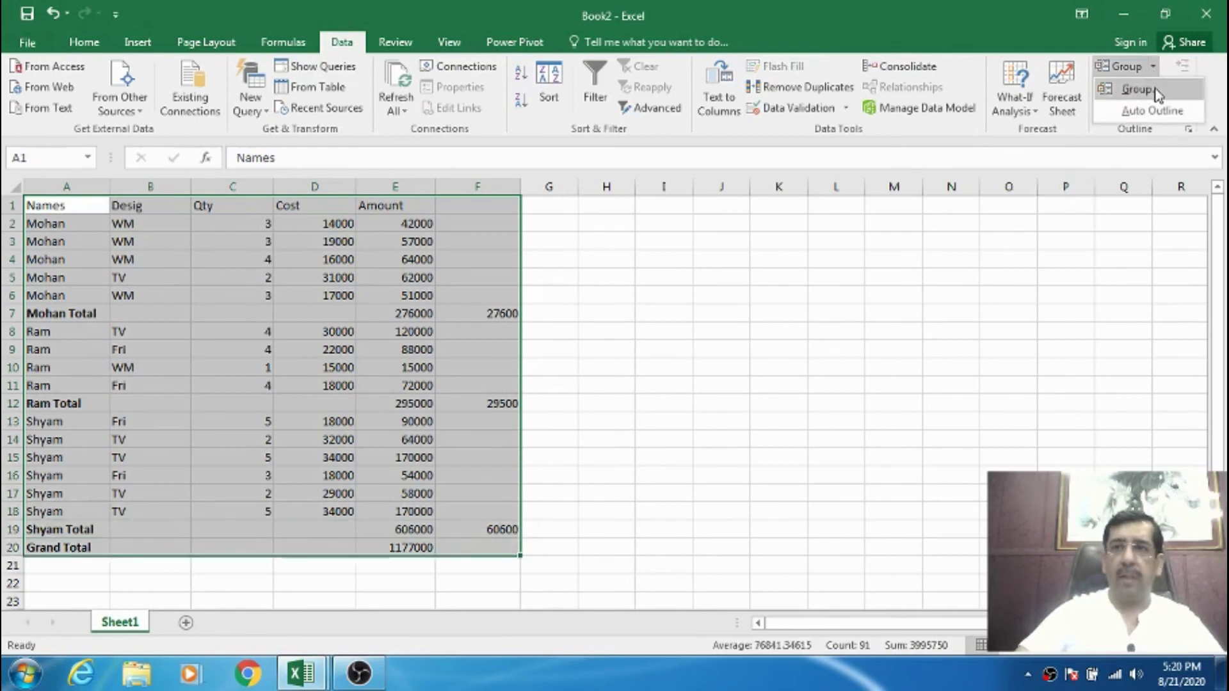
pyautogui.click(1156, 111)
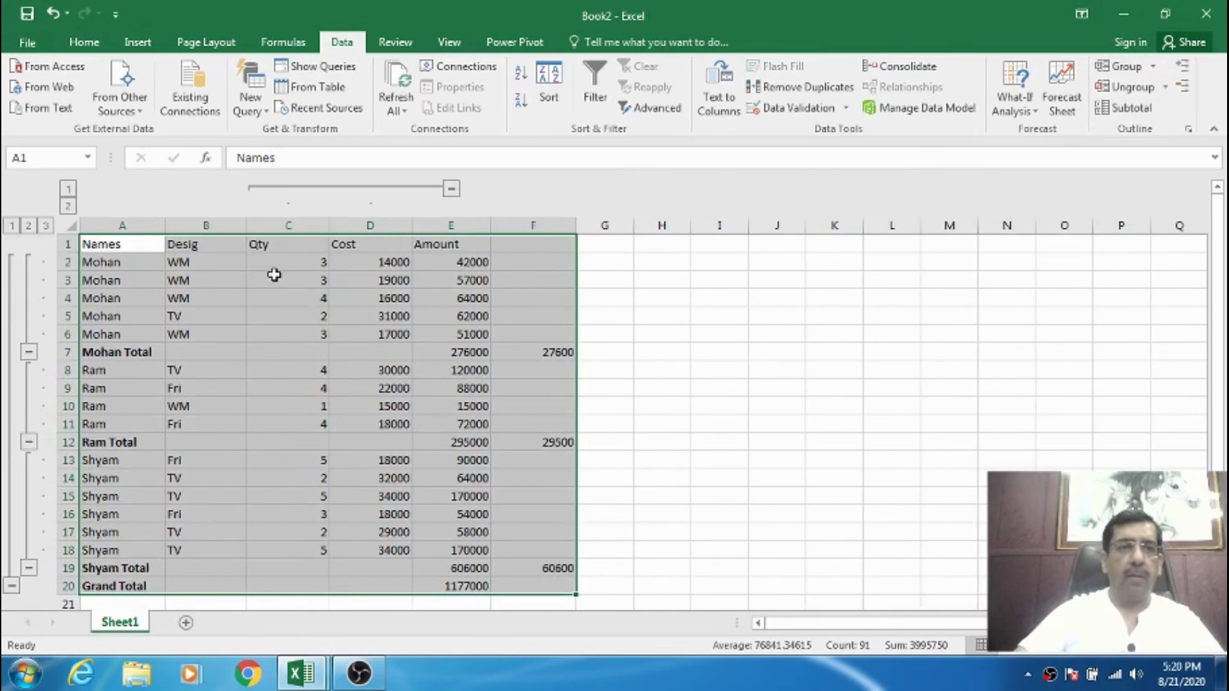
# Collapse and re-expand the Qty and Cost column group, and do the same with the first name's row group.
pyautogui.click(211, 280)
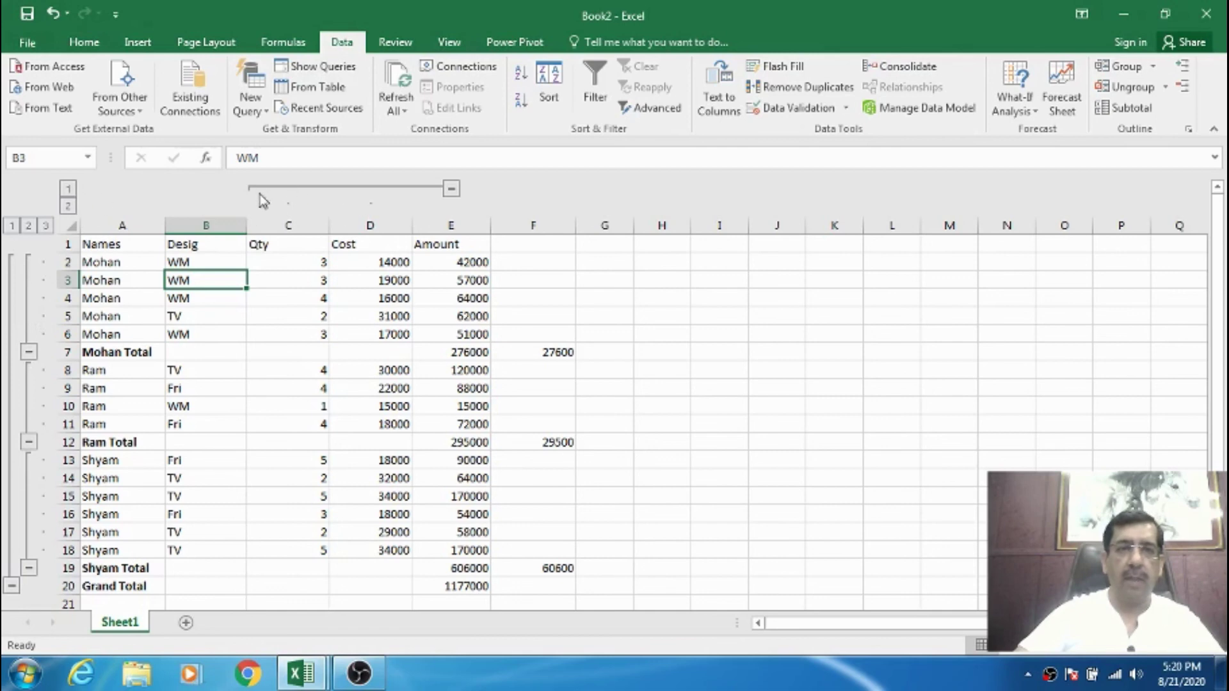
pyautogui.click(452, 190)
pyautogui.click(286, 190)
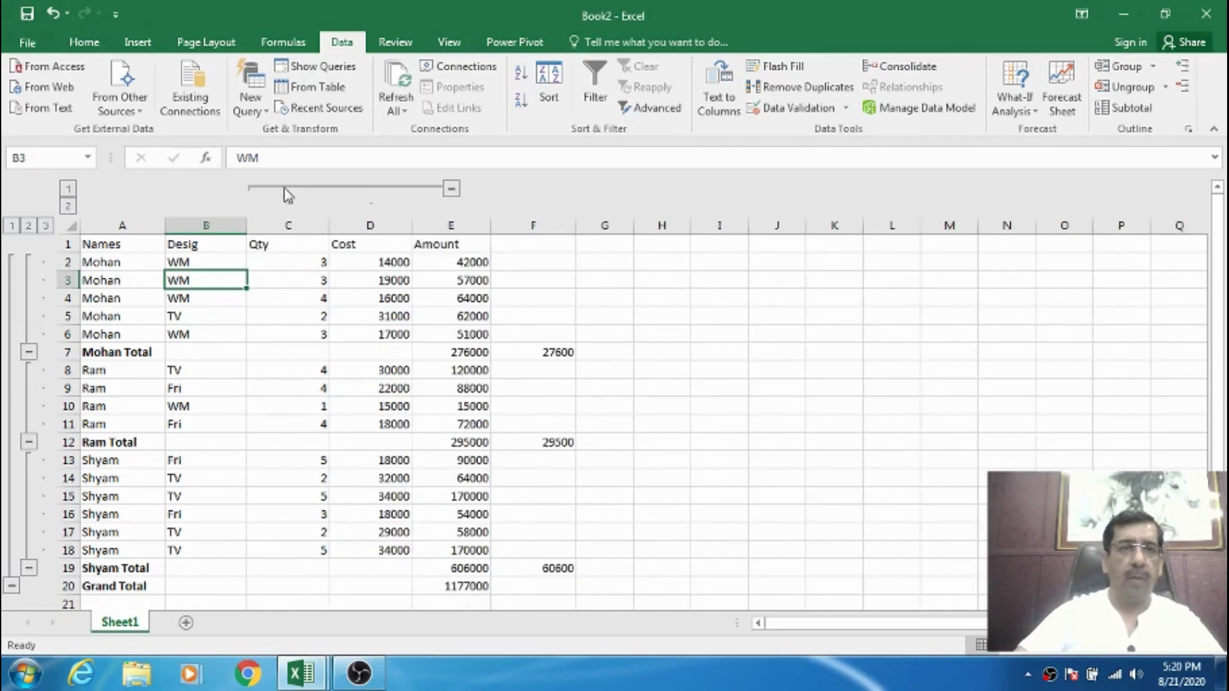
pyautogui.click(28, 352)
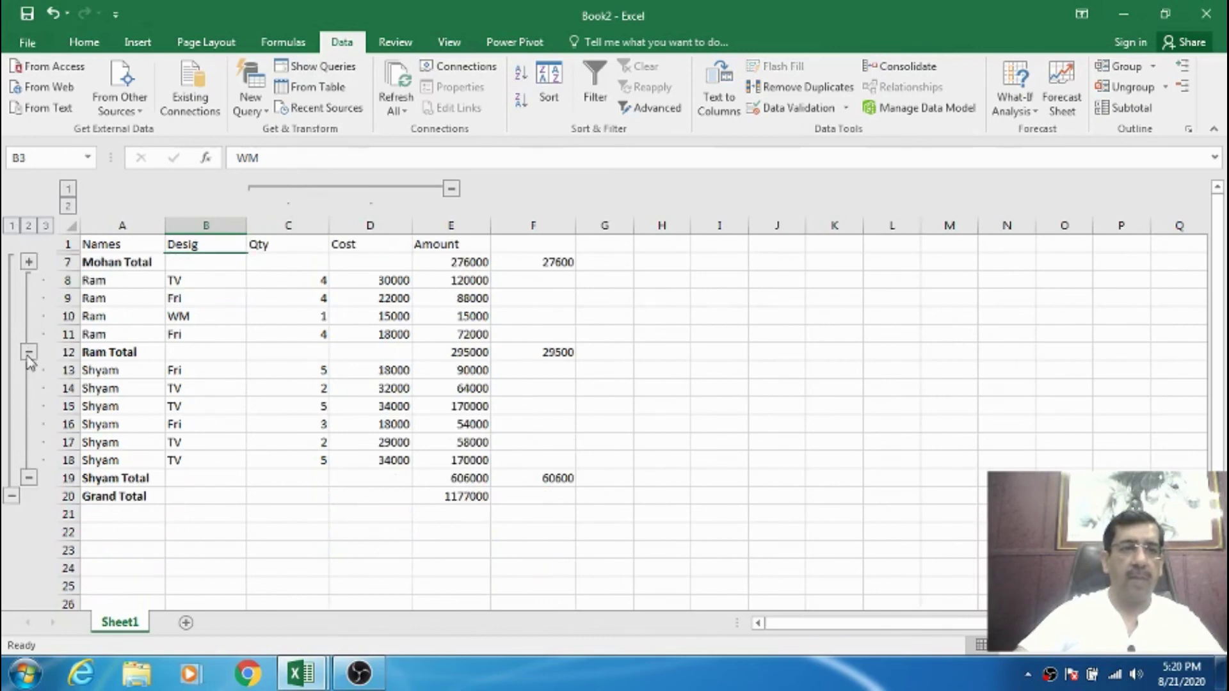
pyautogui.click(28, 263)
pyautogui.click(101, 243)
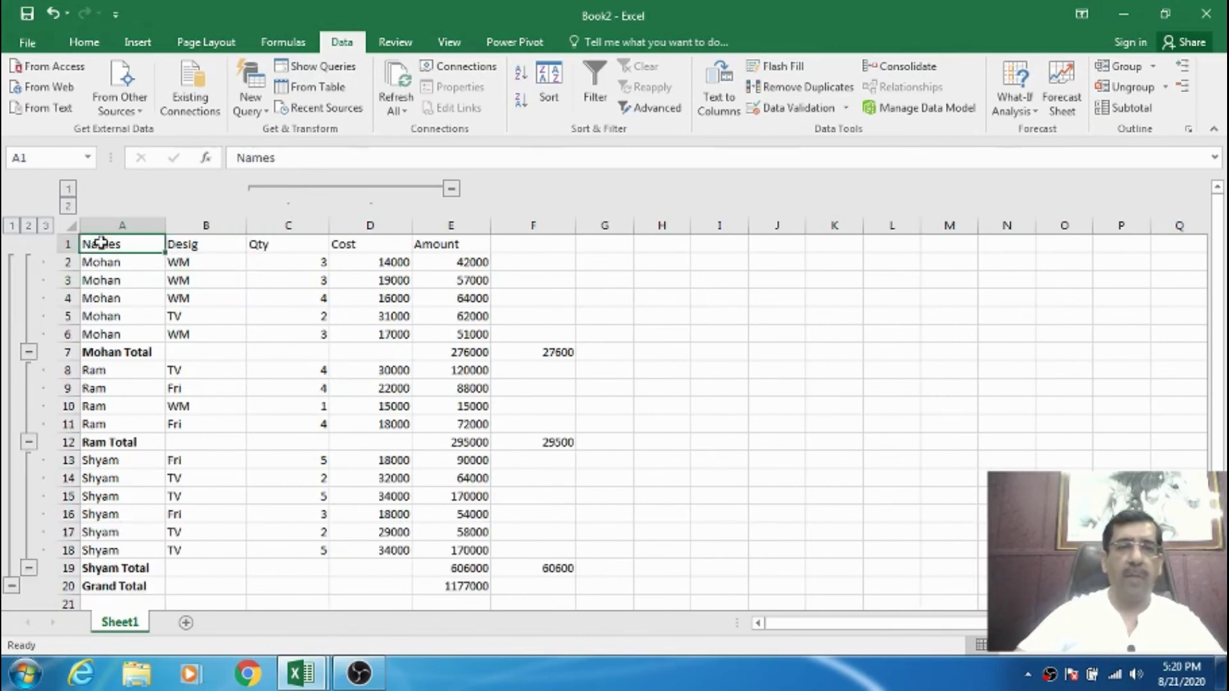